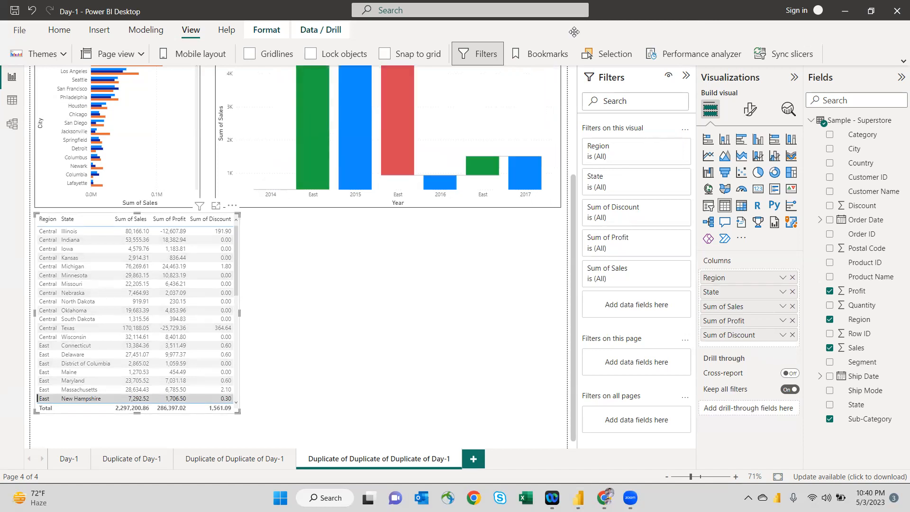
Step: Enlarge the table visual below the charts so it extends to the right edge of the waterfall chart
{"action": "left_click", "coordinate": [238, 416]}
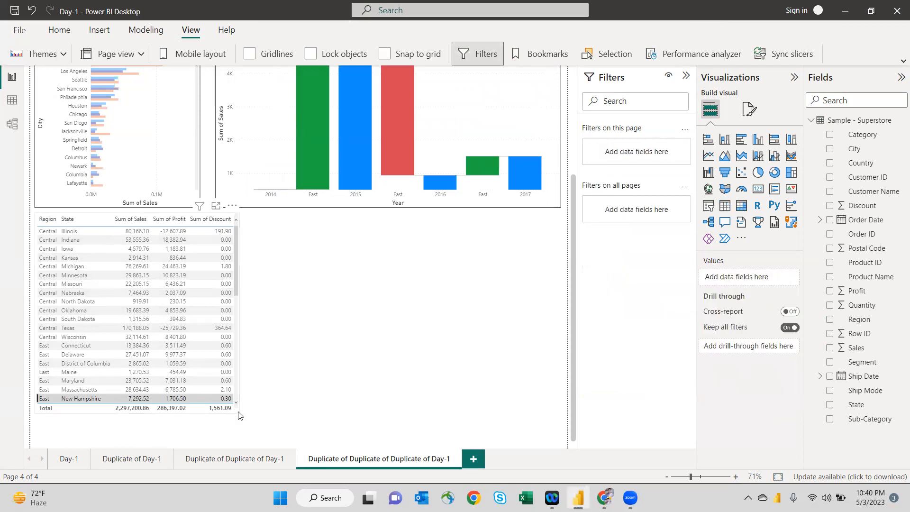
{"action": "left_click", "coordinate": [238, 416]}
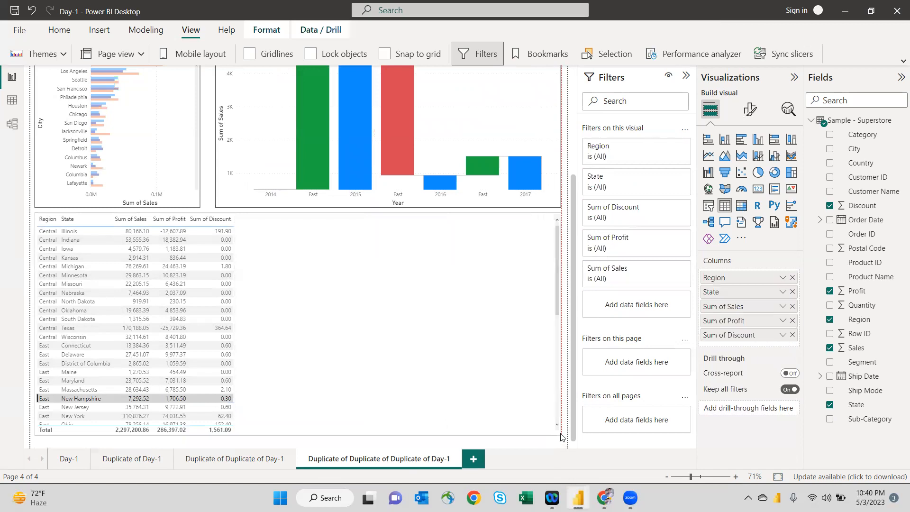
{"action": "scroll", "coordinate": [557, 434], "scroll_direction": "down", "scroll_amount": 1}
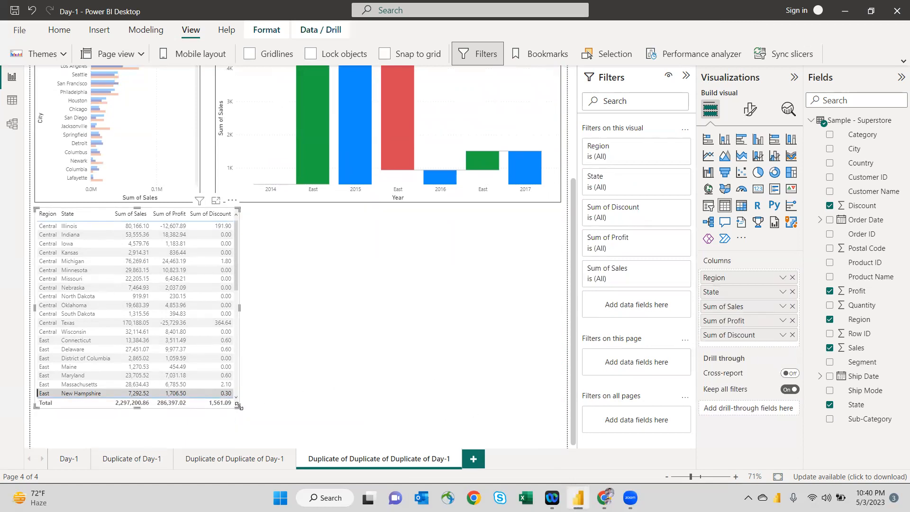
{"action": "left_click_drag", "start_coordinate": [238, 406], "coordinate": [478, 401]}
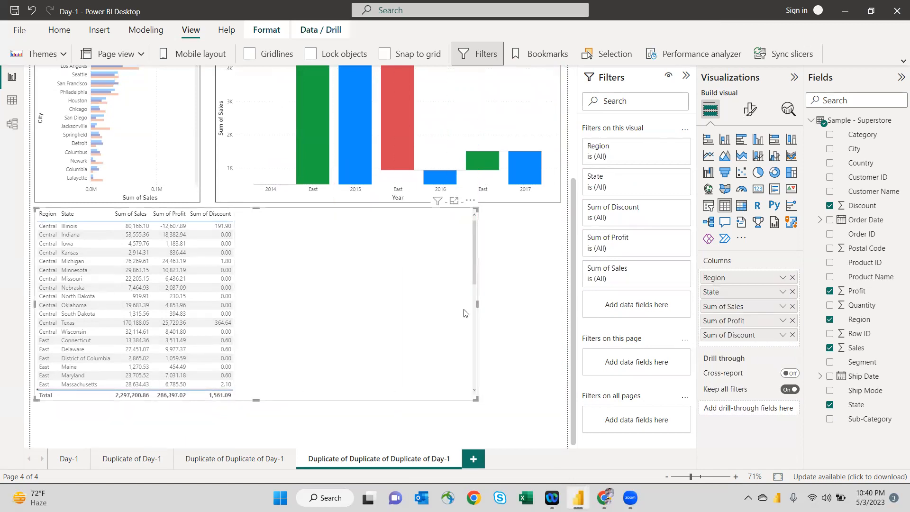
{"action": "scroll", "coordinate": [458, 305], "scroll_direction": "up", "scroll_amount": 1}
{"action": "scroll", "coordinate": [458, 305], "scroll_direction": "up", "scroll_amount": 5}
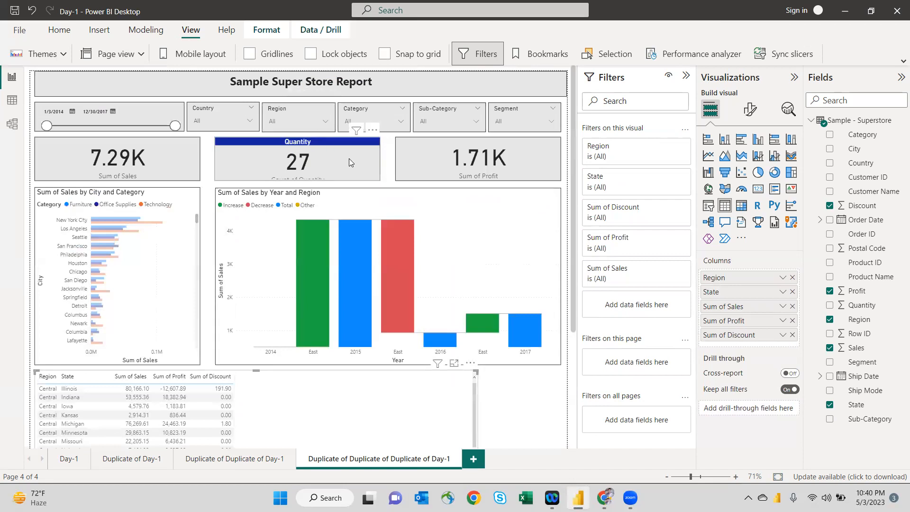
{"action": "left_click", "coordinate": [530, 215]}
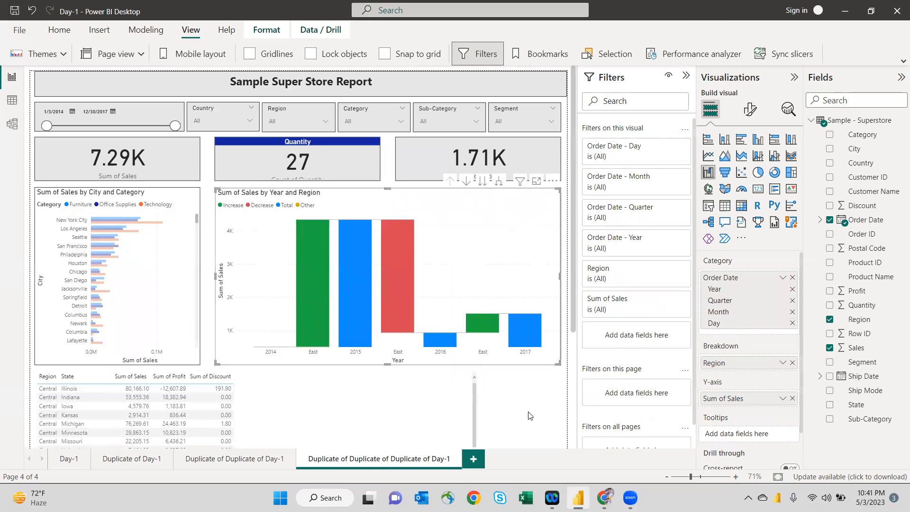
{"action": "left_click", "coordinate": [463, 411]}
{"action": "scroll", "coordinate": [559, 416], "scroll_direction": "down", "scroll_amount": 5}
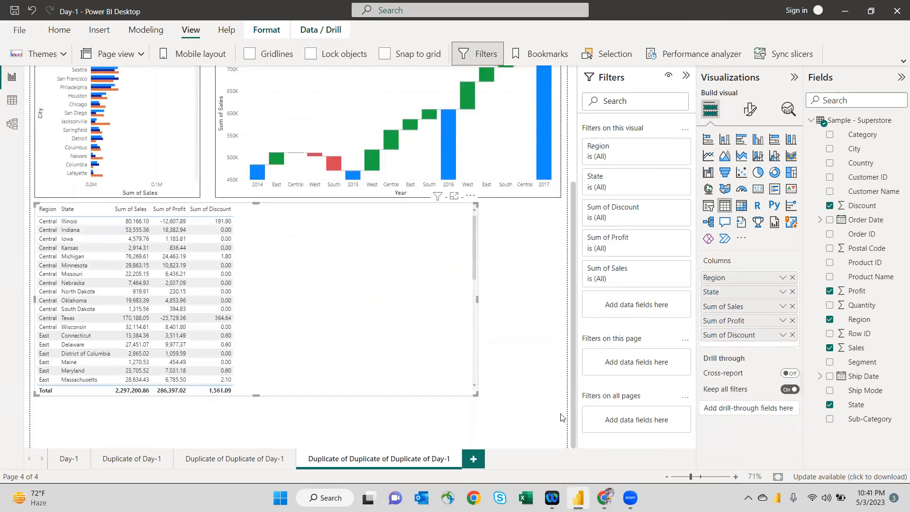
{"action": "left_click_drag", "start_coordinate": [475, 397], "coordinate": [555, 420]}
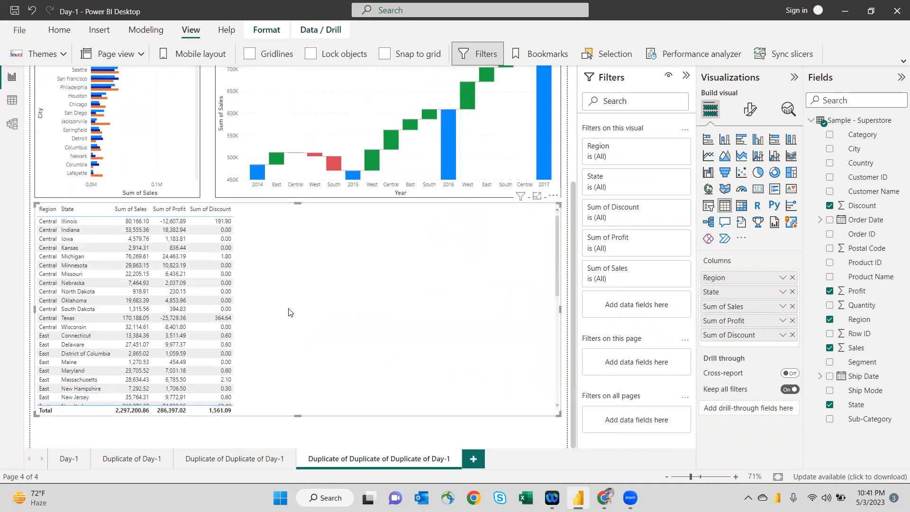
Step: Replace the table's Region and State columns with Sub-Category and add Quantity directly after it
{"action": "left_click", "coordinate": [793, 278]}
{"action": "left_click", "coordinate": [794, 278]}
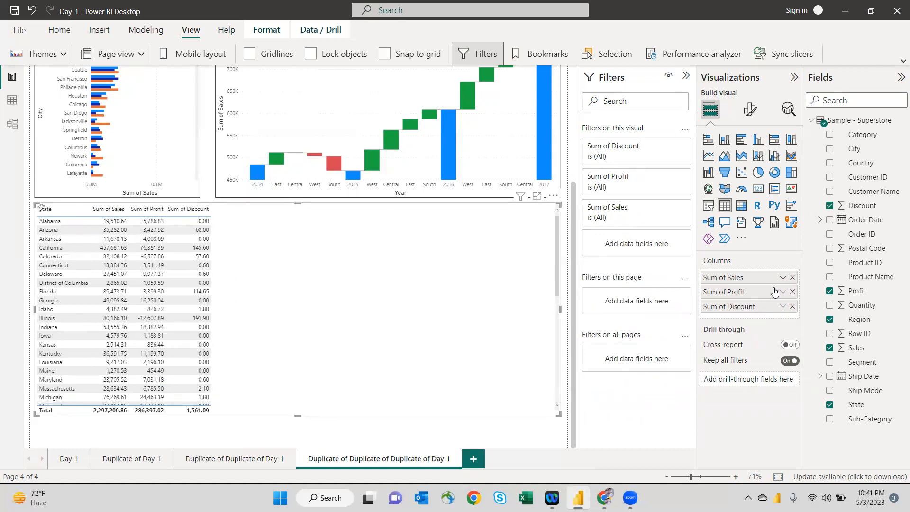
{"action": "left_click", "coordinate": [856, 420]}
{"action": "left_click_drag", "start_coordinate": [830, 422], "coordinate": [742, 275]}
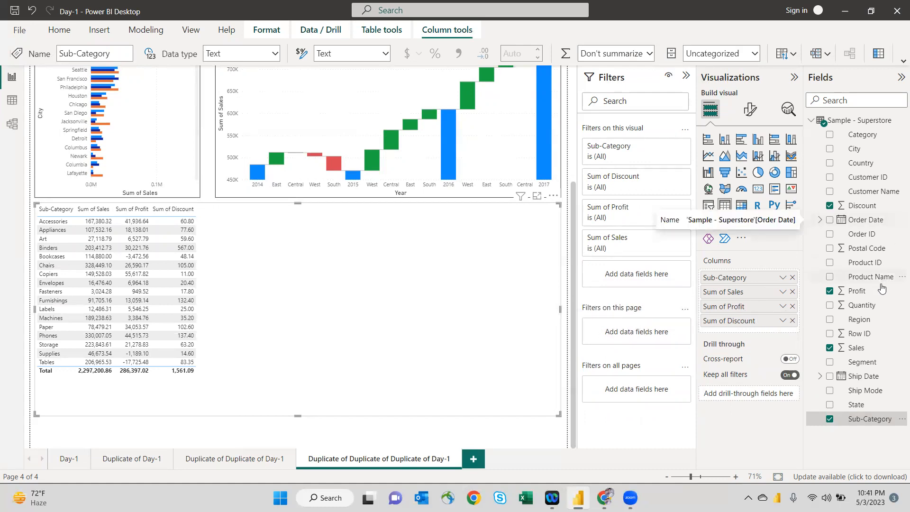
{"action": "left_click_drag", "start_coordinate": [861, 314], "coordinate": [775, 288]}
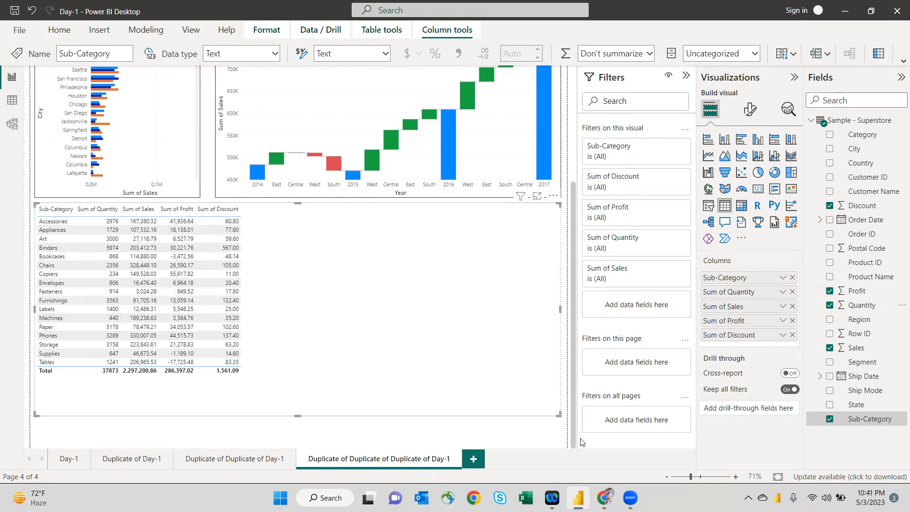
Step: Open the background color conditional formatting for the table's Sum of Quantity column
{"action": "left_click", "coordinate": [736, 477]}
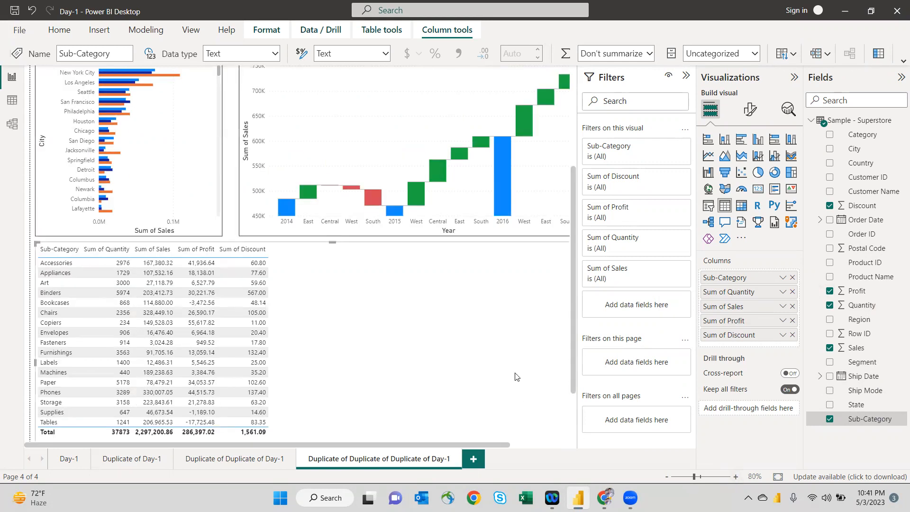
{"action": "scroll", "coordinate": [517, 377], "scroll_direction": "down", "scroll_amount": 2}
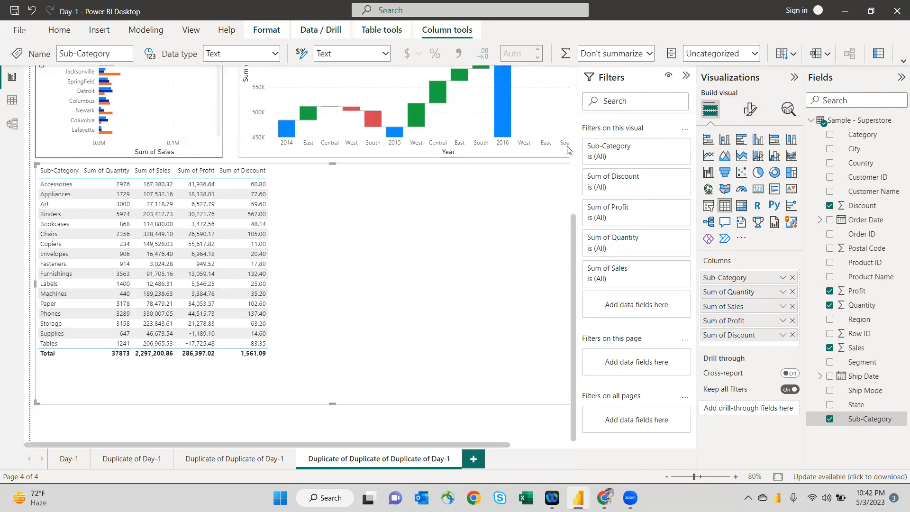
{"action": "left_click", "coordinate": [783, 278]}
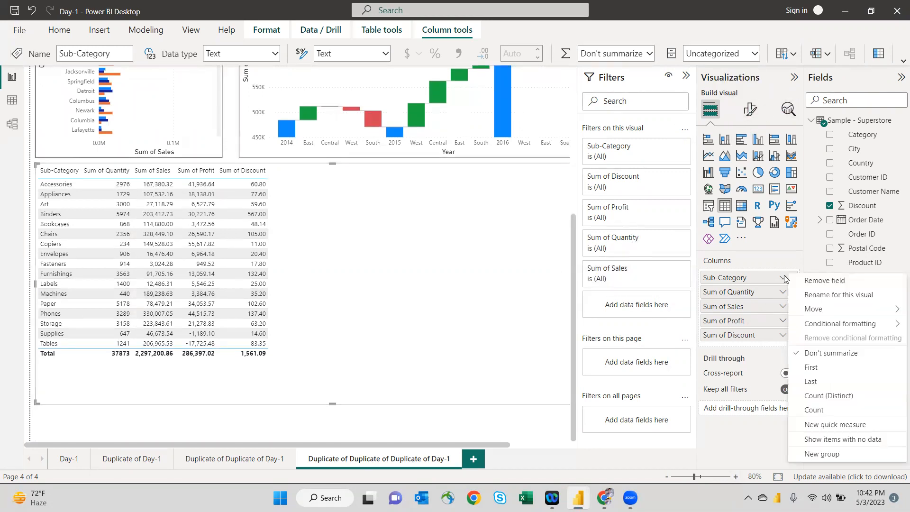
{"action": "mouse_move", "coordinate": [821, 323]}
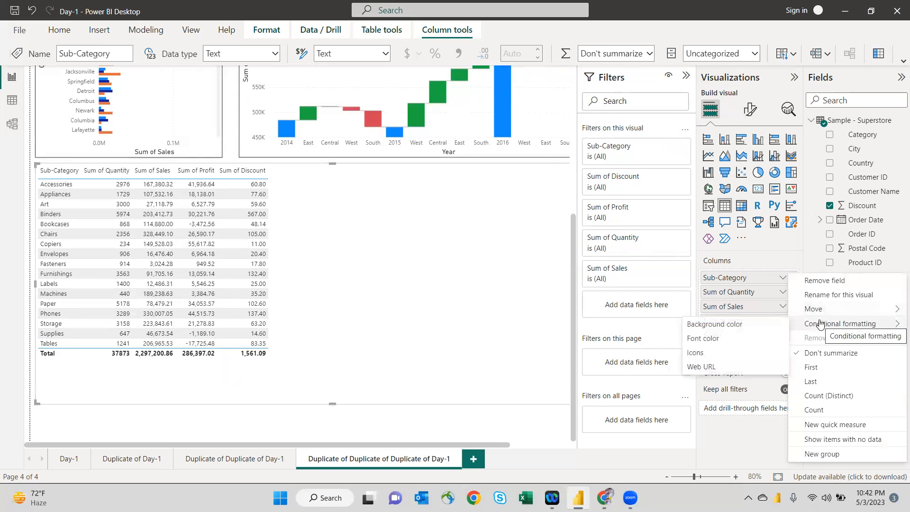
{"action": "left_click", "coordinate": [784, 294]}
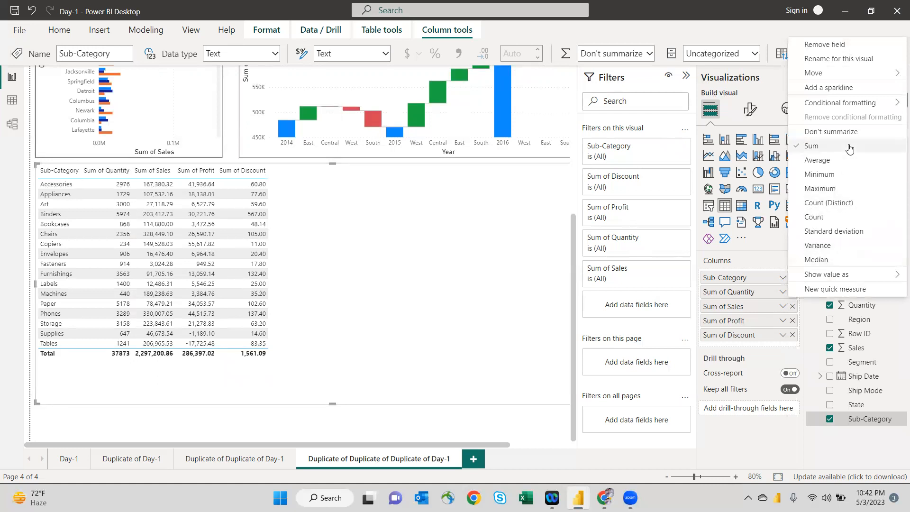
{"action": "mouse_move", "coordinate": [849, 109]}
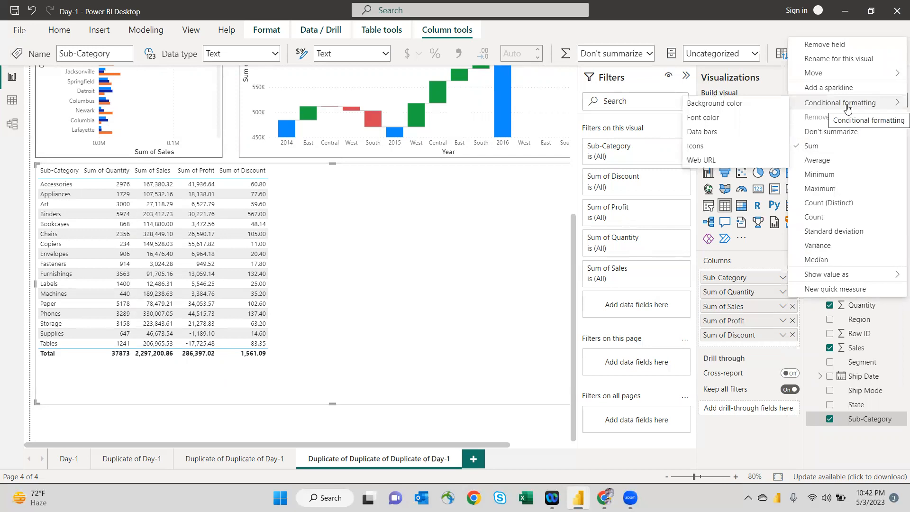
{"action": "left_click", "coordinate": [717, 108]}
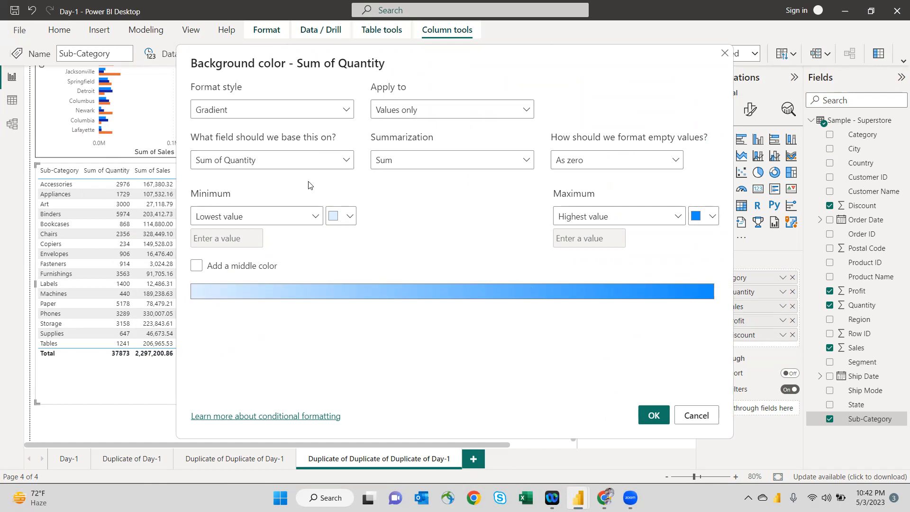
Step: Add a middle color to the Sum of Quantity gradient and set the lowest value's color to red
{"action": "left_click", "coordinate": [196, 266]}
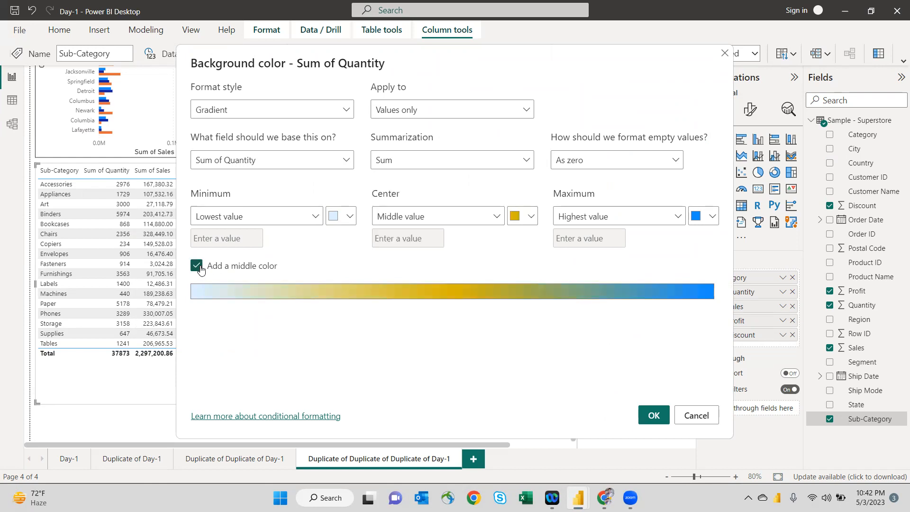
{"action": "left_click", "coordinate": [347, 218]}
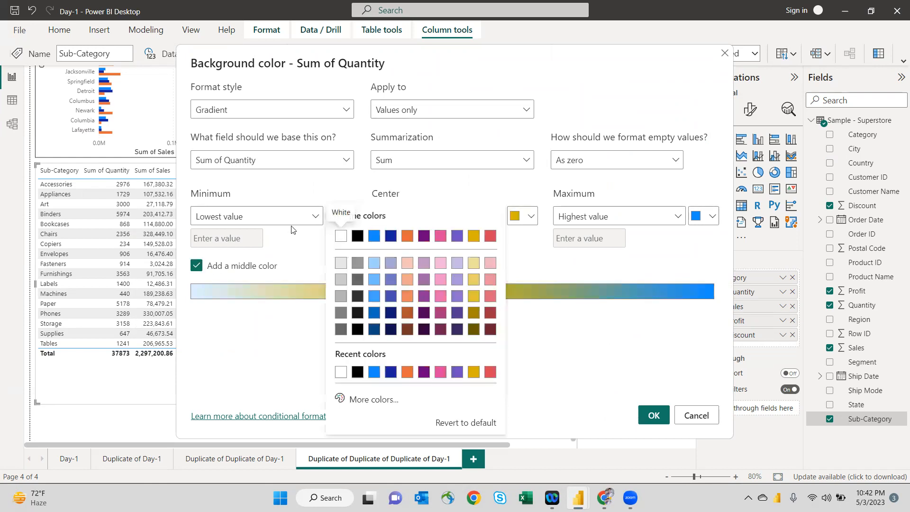
{"action": "left_click", "coordinate": [490, 373]}
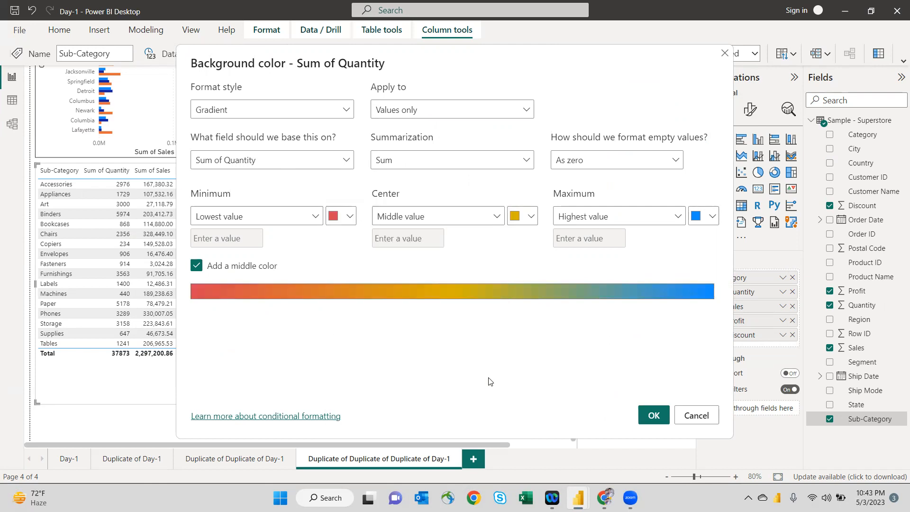
Step: Set the gradient's middle value to the custom olive-yellow color #B3BA32
{"action": "left_click", "coordinate": [530, 219]}
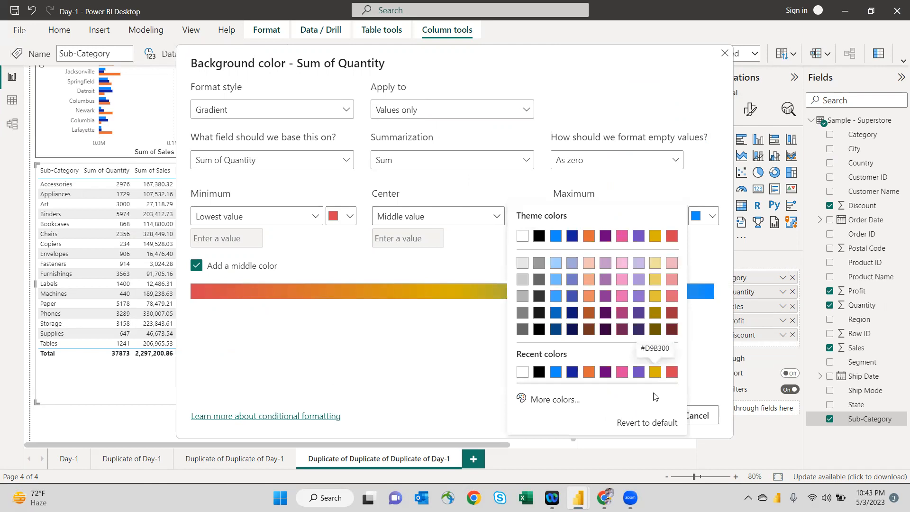
{"action": "left_click", "coordinate": [541, 399]}
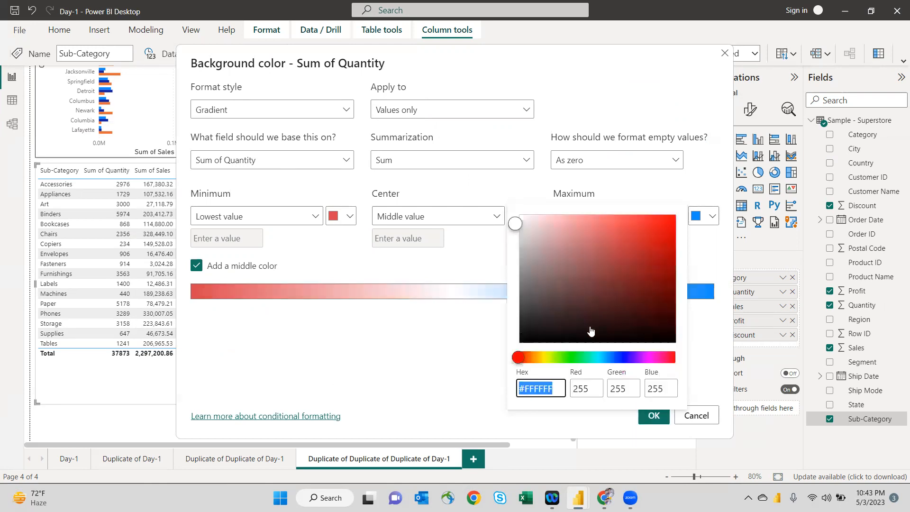
{"action": "left_click", "coordinate": [547, 358]}
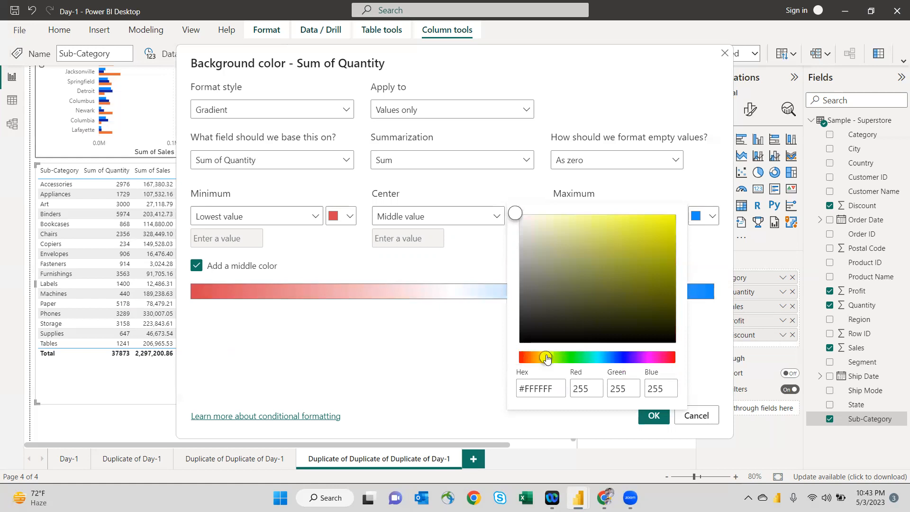
{"action": "left_click", "coordinate": [634, 234]}
{"action": "left_click", "coordinate": [600, 234]}
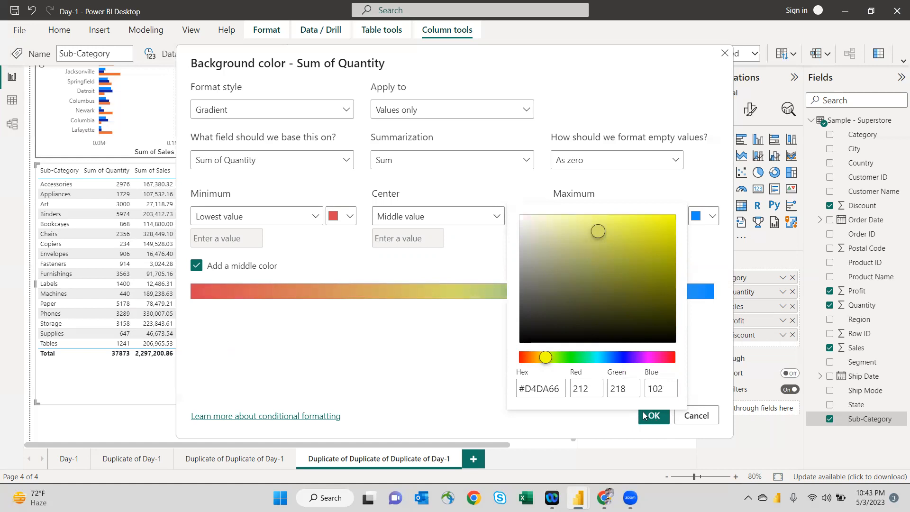
{"action": "left_click", "coordinate": [629, 247]}
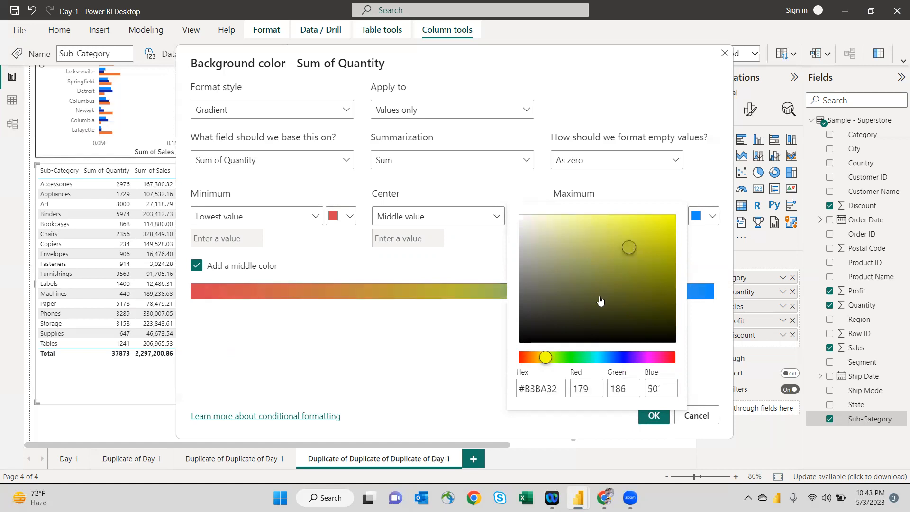
{"action": "left_click_drag", "start_coordinate": [544, 361], "coordinate": [545, 361]}
{"action": "left_click", "coordinate": [701, 329]}
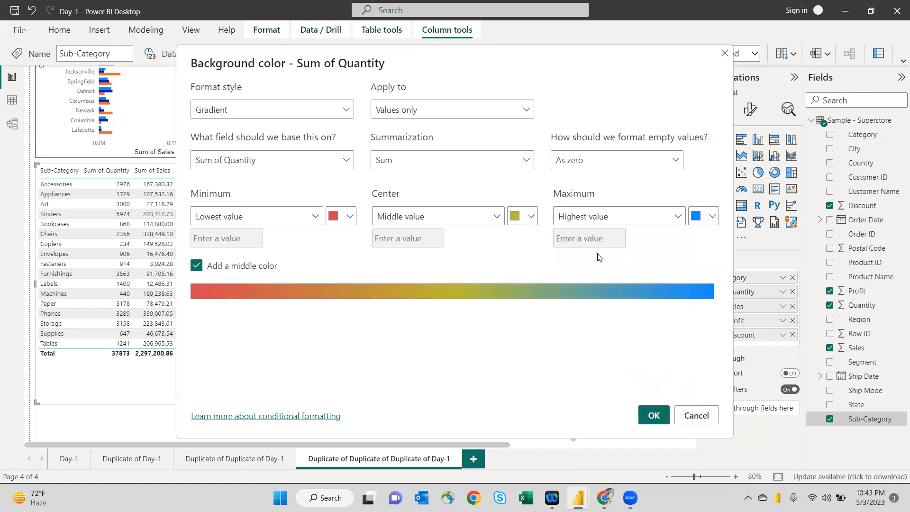
Step: Set the gradient's middle color to pale yellow and its highest-value color to a custom dark green, and apply the formatting
{"action": "left_click", "coordinate": [527, 216]}
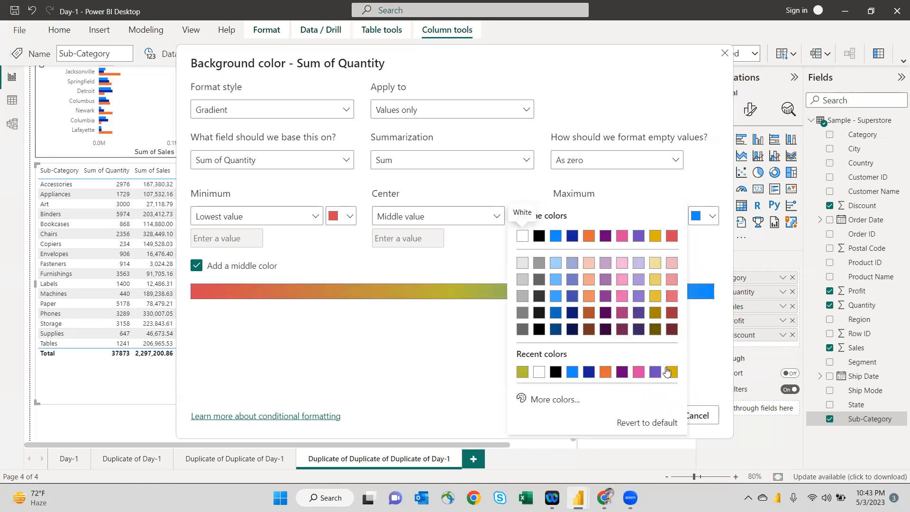
{"action": "left_click", "coordinate": [655, 262]}
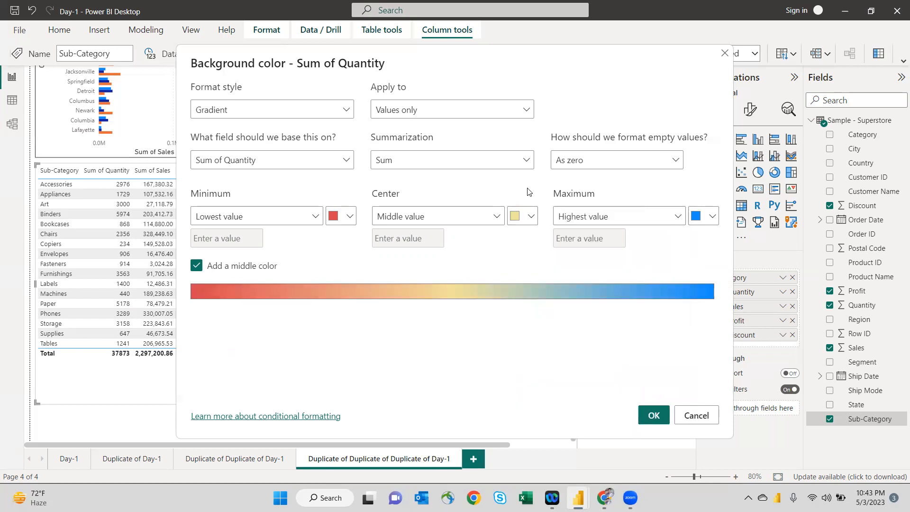
{"action": "left_click", "coordinate": [710, 216]}
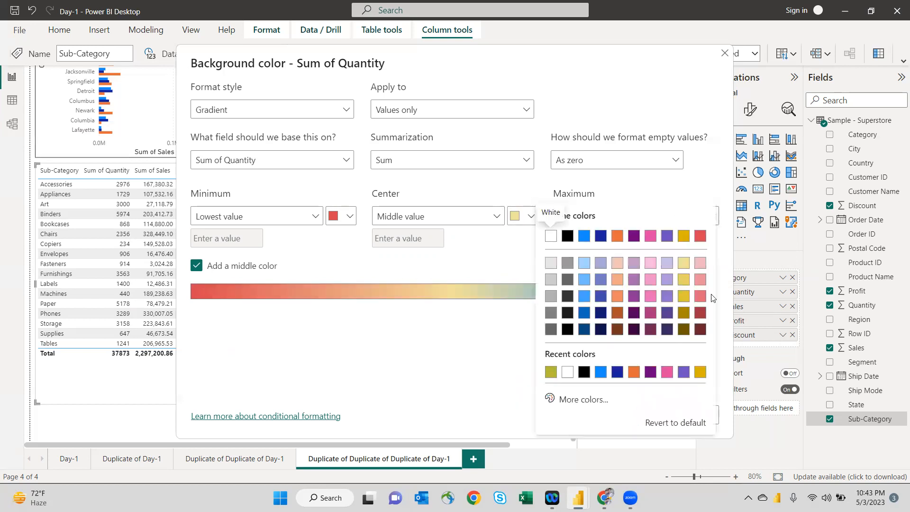
{"action": "left_click", "coordinate": [578, 402]}
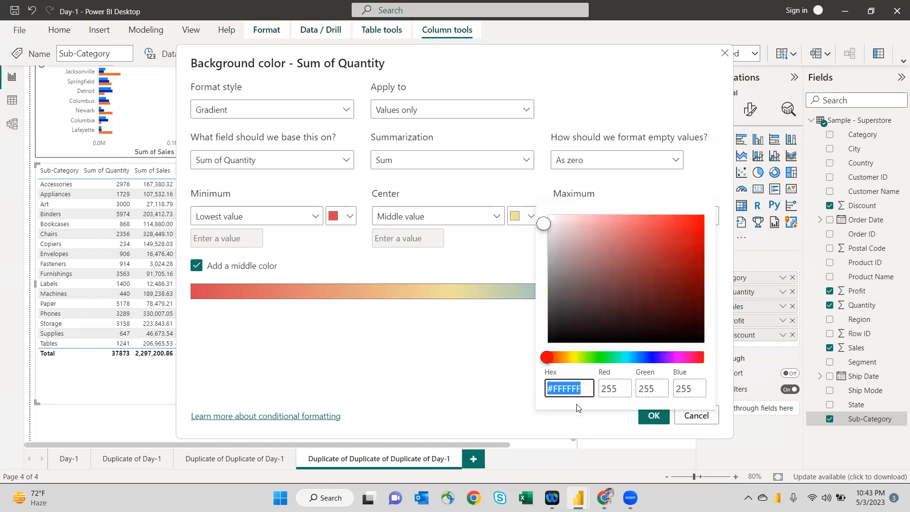
{"action": "left_click", "coordinate": [606, 362]}
{"action": "left_click", "coordinate": [695, 314]}
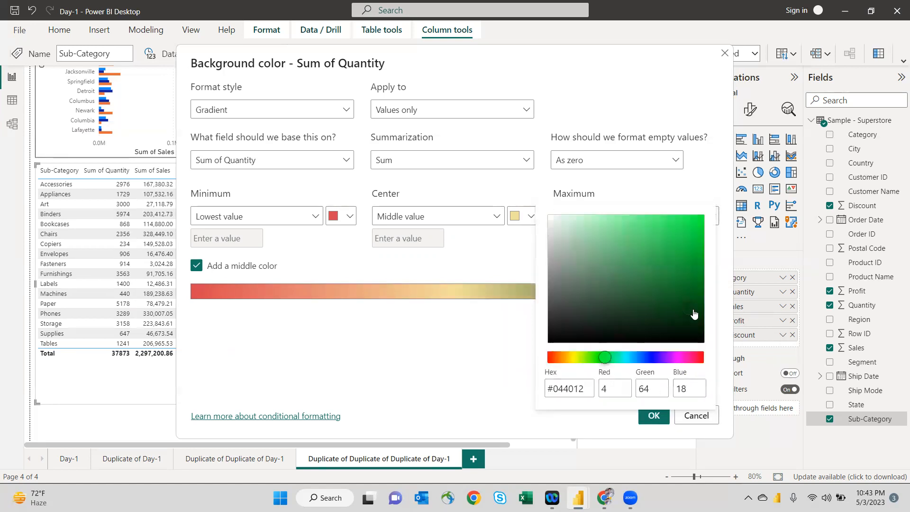
{"action": "left_click", "coordinate": [690, 297]}
{"action": "left_click", "coordinate": [693, 299]}
{"action": "left_click", "coordinate": [500, 360]}
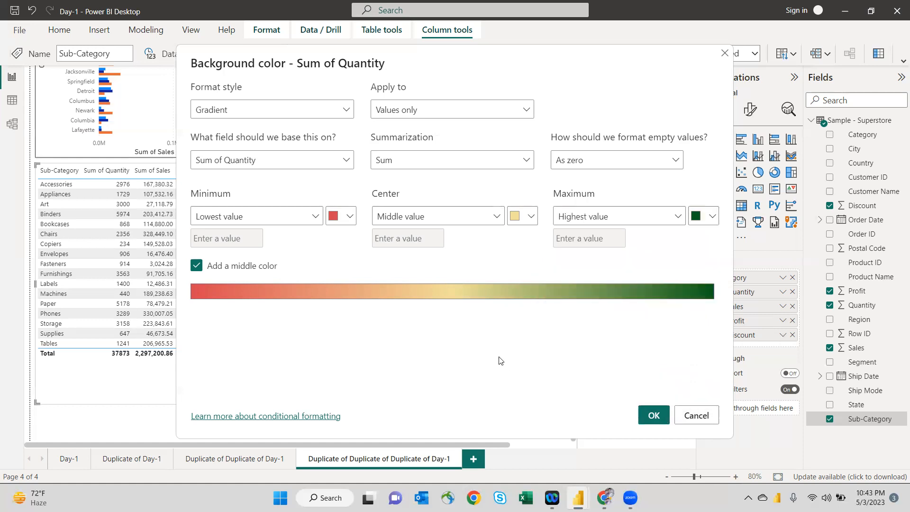
{"action": "left_click", "coordinate": [654, 415]}
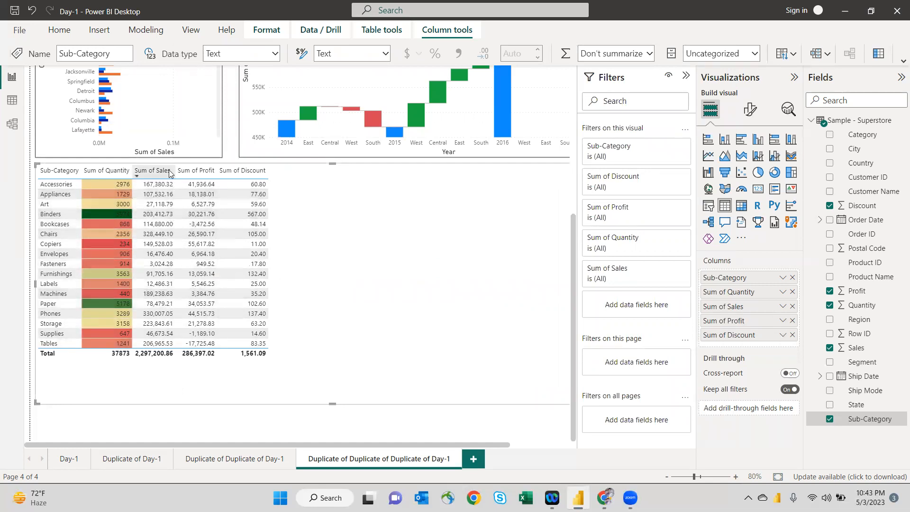
{"action": "left_click", "coordinate": [782, 308]}
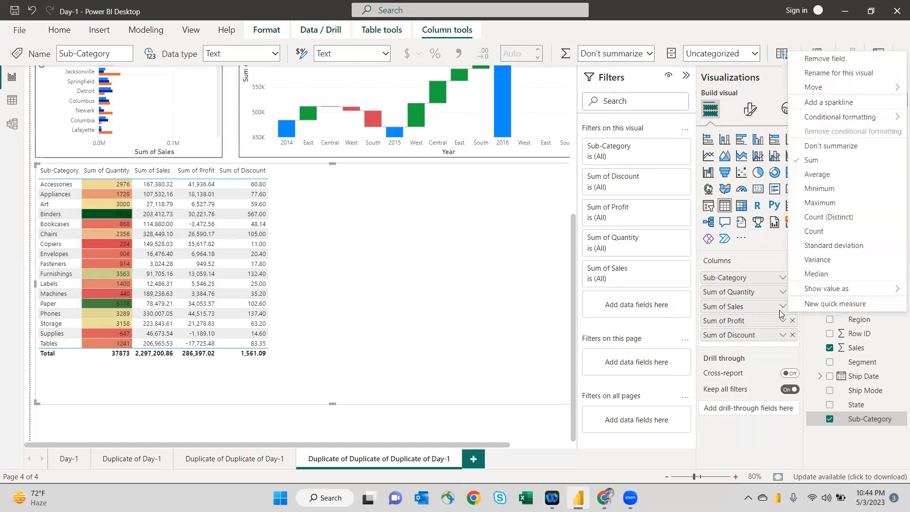
{"action": "mouse_move", "coordinate": [820, 122]}
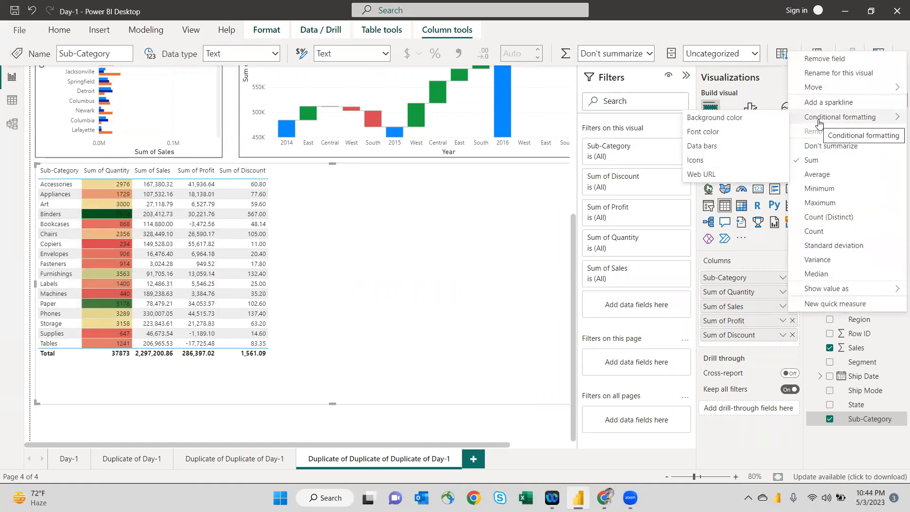
{"action": "left_click", "coordinate": [747, 121]}
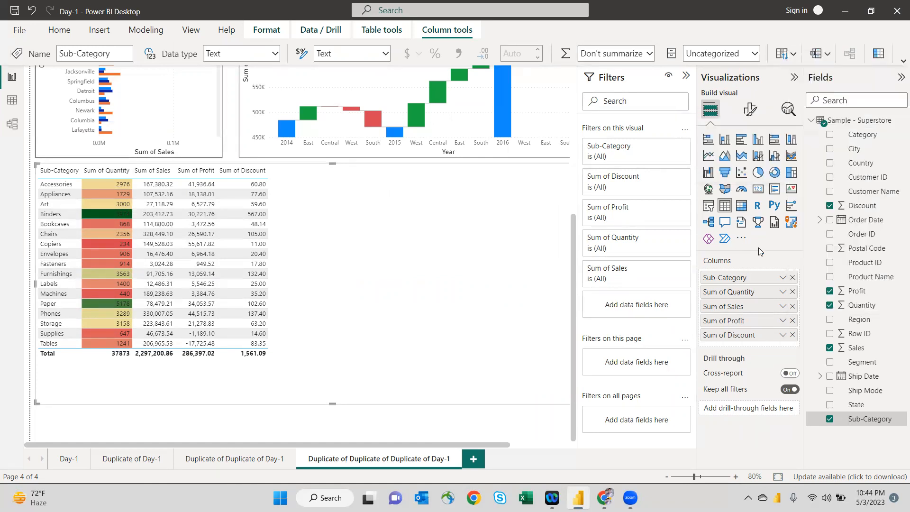
Step: Open the table's cell element formatting and apply its settings to the Sum of Sales column
{"action": "left_click", "coordinate": [750, 109]}
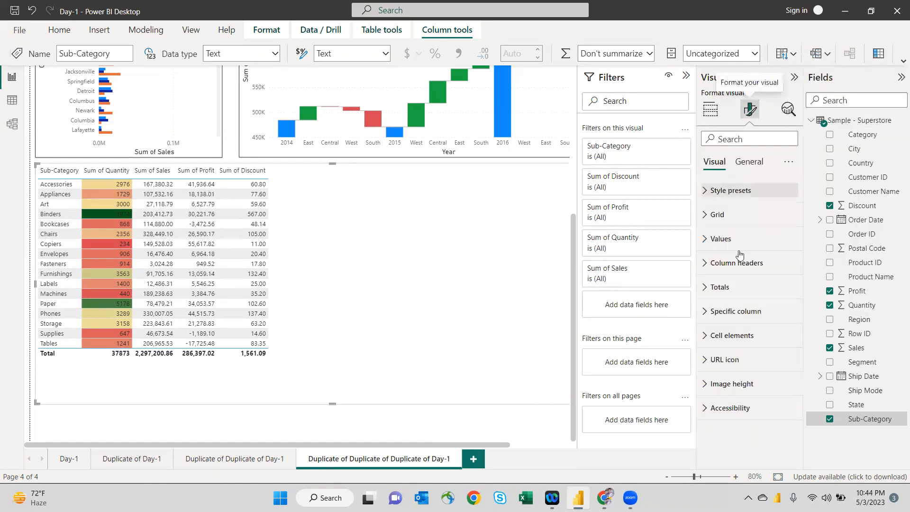
{"action": "left_click", "coordinate": [703, 338]}
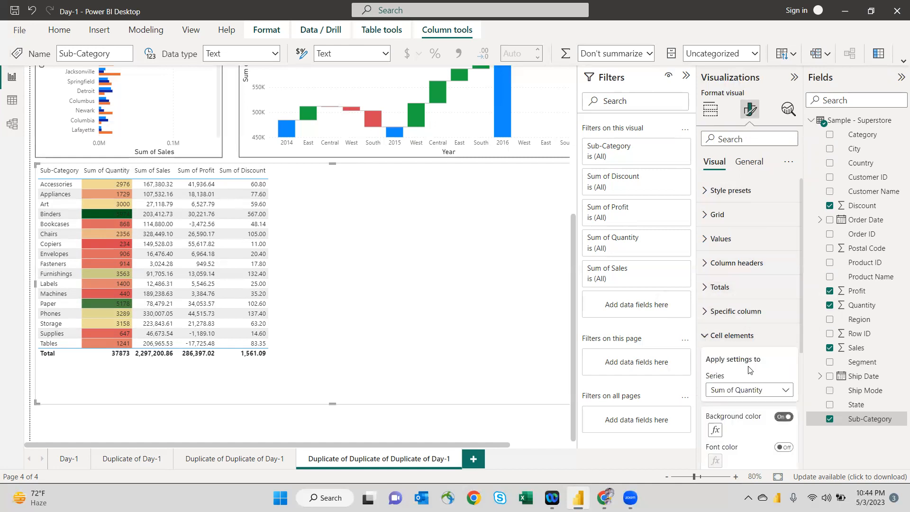
{"action": "scroll", "coordinate": [752, 365], "scroll_direction": "down", "scroll_amount": 5}
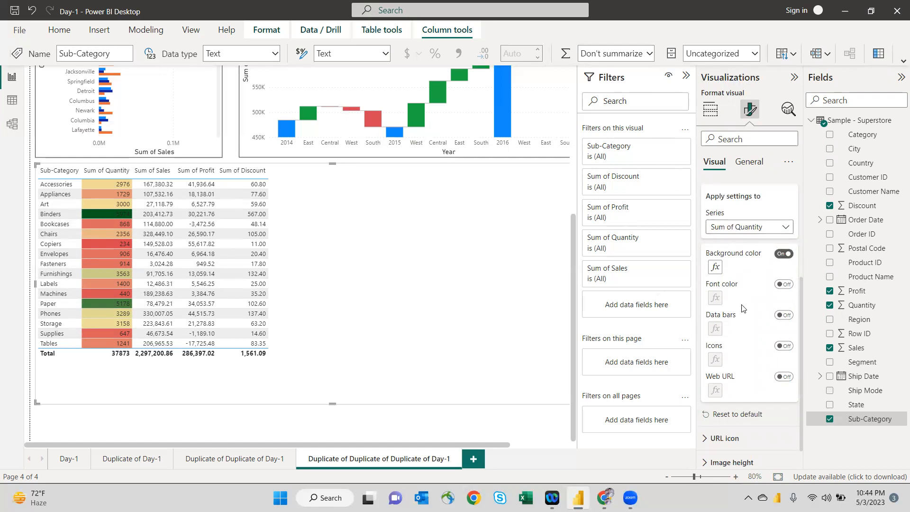
{"action": "left_click", "coordinate": [785, 228]}
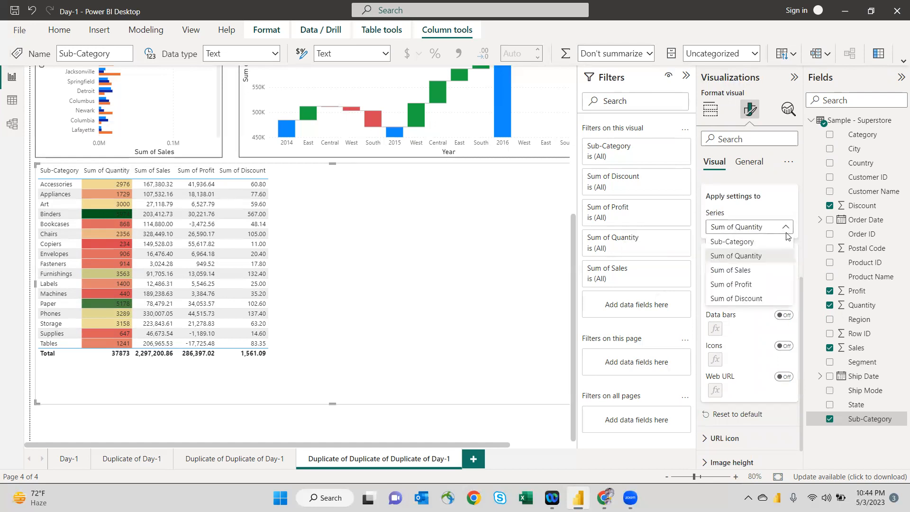
{"action": "left_click", "coordinate": [756, 271]}
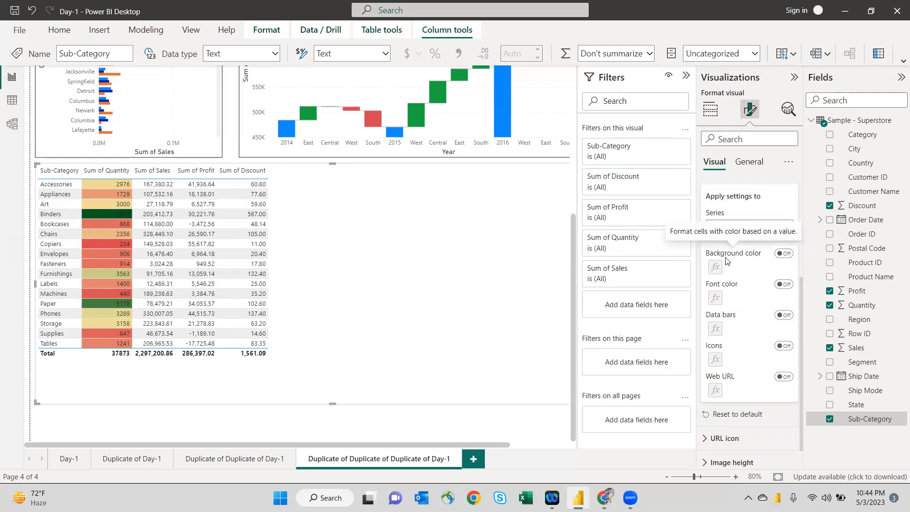
Step: Enable font color conditional formatting for Sum of Sales and set the gradient's lowest-value color to dark red
{"action": "left_click", "coordinate": [785, 284]}
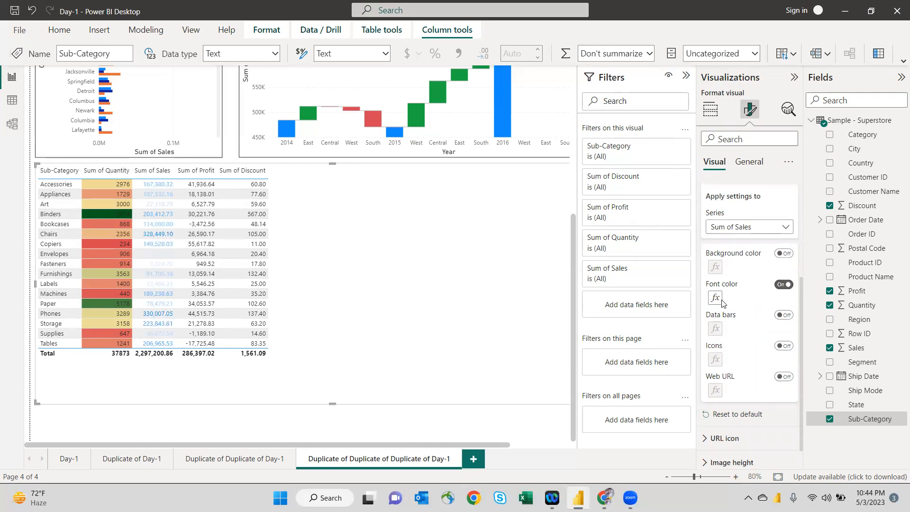
{"action": "left_click", "coordinate": [716, 298]}
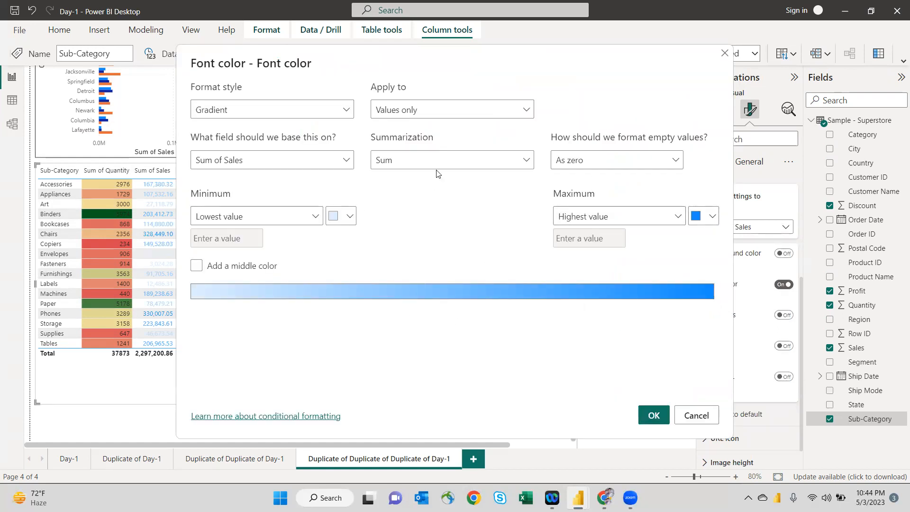
{"action": "left_click", "coordinate": [350, 216]}
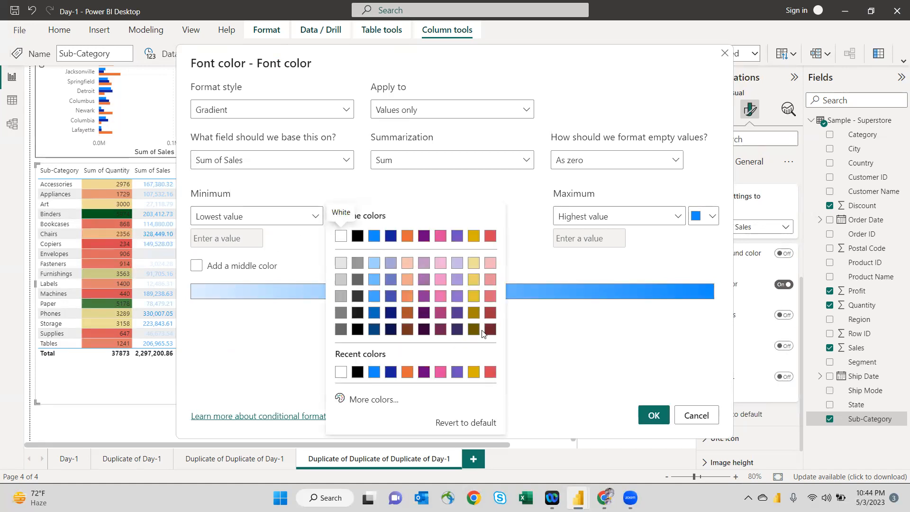
{"action": "left_click", "coordinate": [491, 315]}
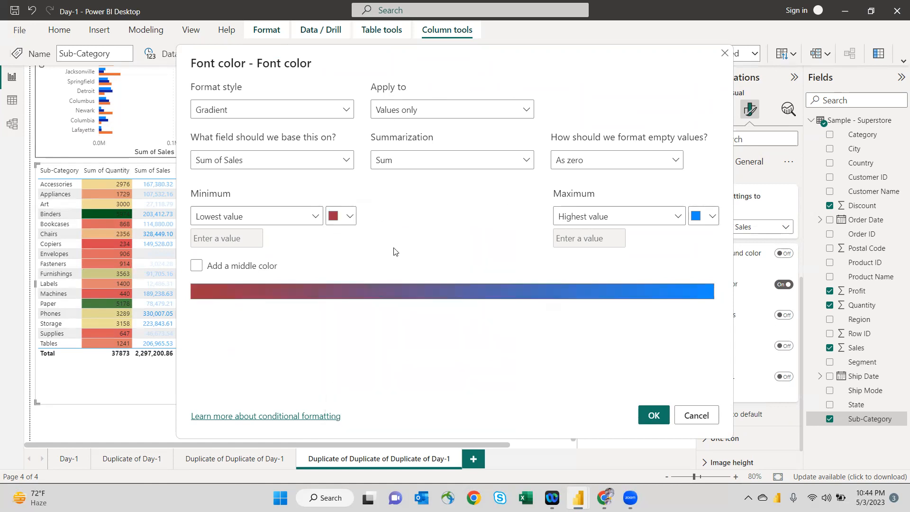
Step: Try to set the Sum of Sales font gradient's highest-value color to a custom green
{"action": "left_click", "coordinate": [708, 217]}
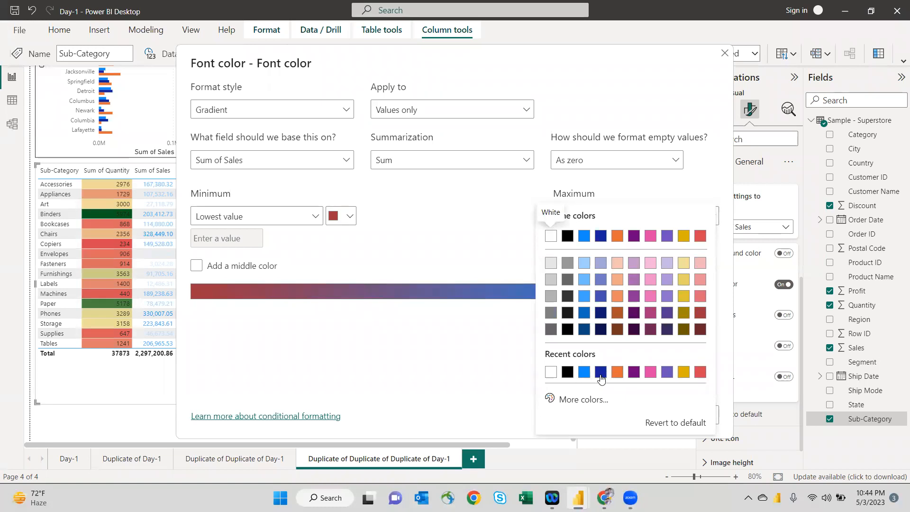
{"action": "left_click", "coordinate": [584, 399]}
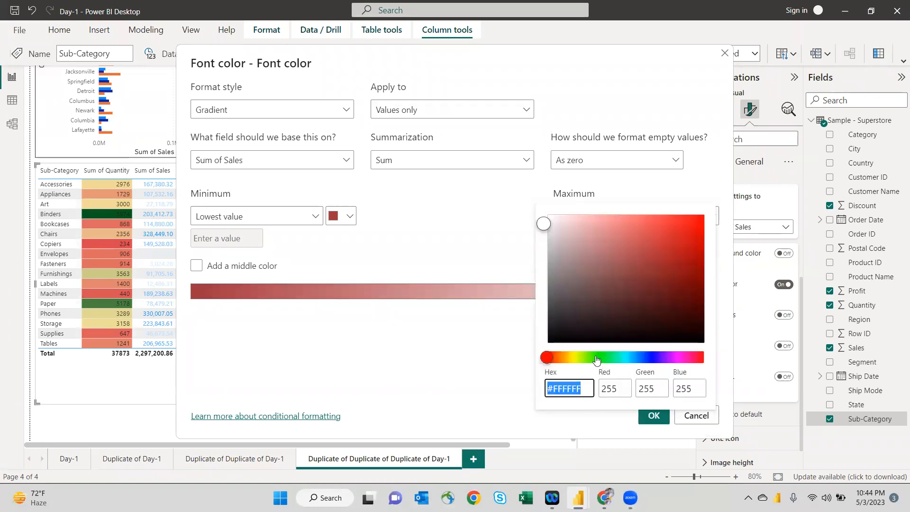
{"action": "left_click", "coordinate": [594, 357]}
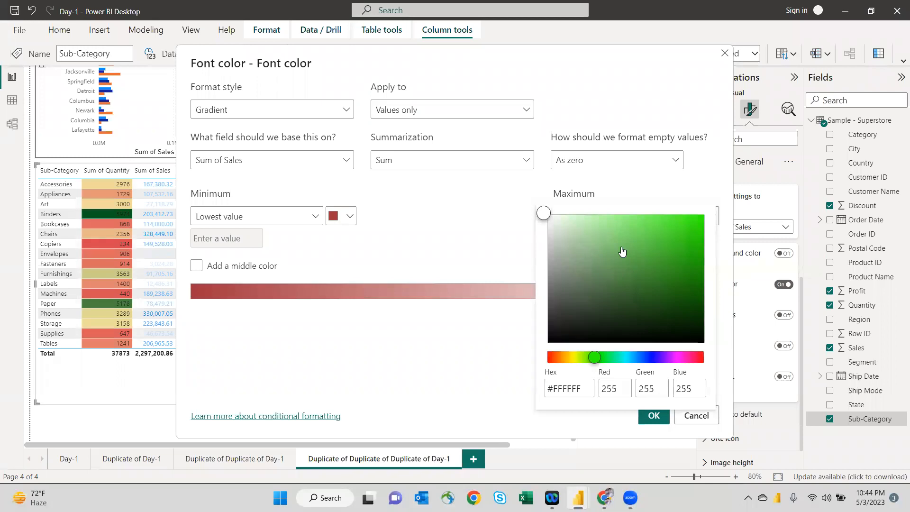
{"action": "left_click", "coordinate": [533, 228]}
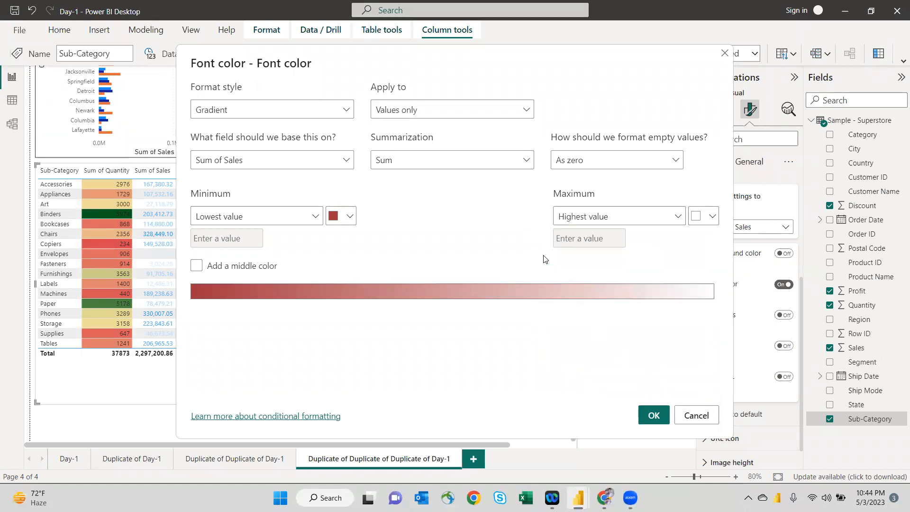
Step: Set the font gradient's highest-value color to the custom dark green #054F0F
{"action": "left_click", "coordinate": [712, 216]}
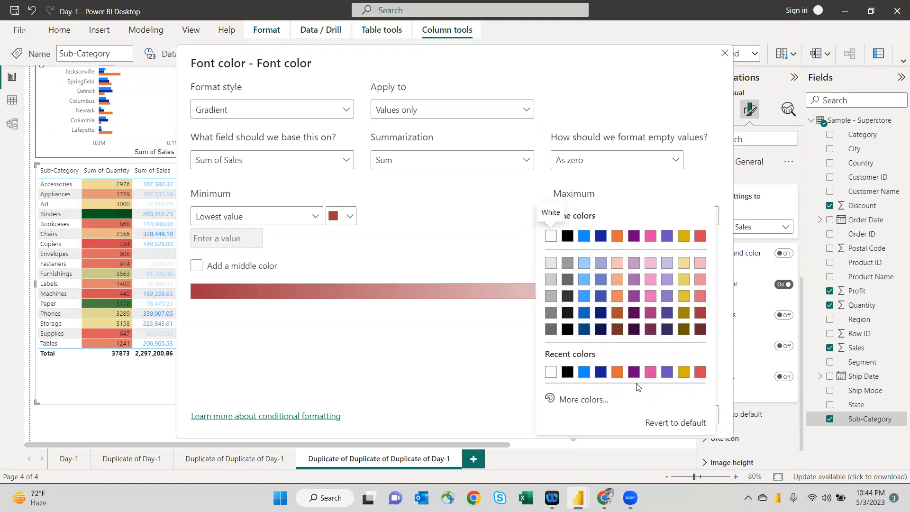
{"action": "left_click", "coordinate": [600, 399]}
{"action": "left_click", "coordinate": [601, 359]}
{"action": "left_click_drag", "start_coordinate": [602, 359], "coordinate": [603, 362]}
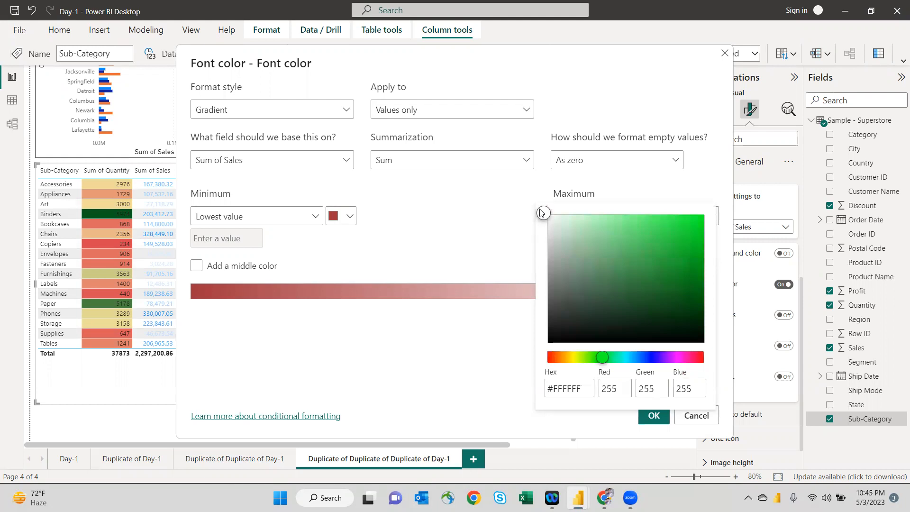
{"action": "left_click", "coordinate": [681, 312]}
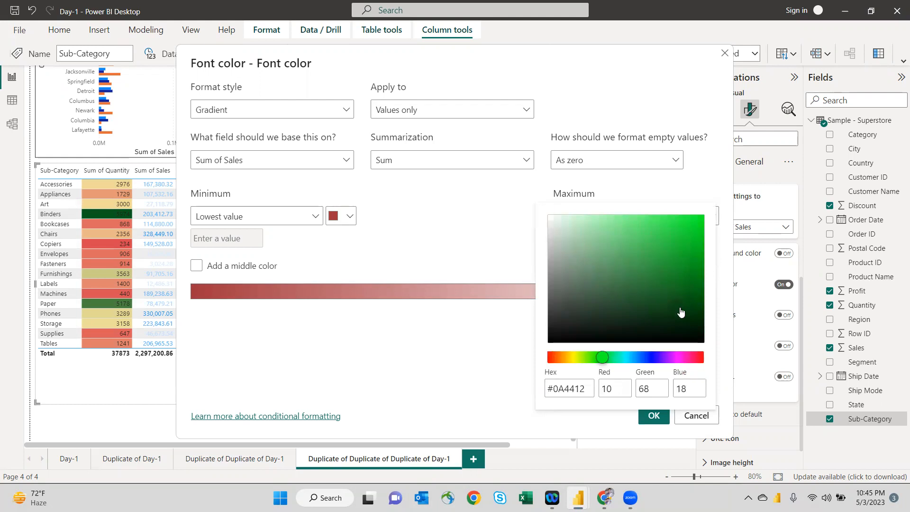
{"action": "left_click", "coordinate": [691, 303]}
{"action": "left_click", "coordinate": [694, 308]}
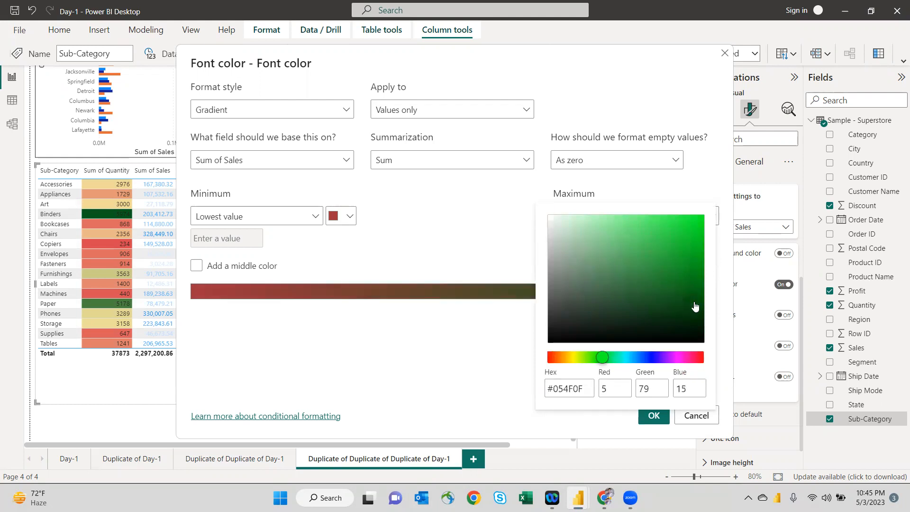
{"action": "left_click", "coordinate": [520, 350]}
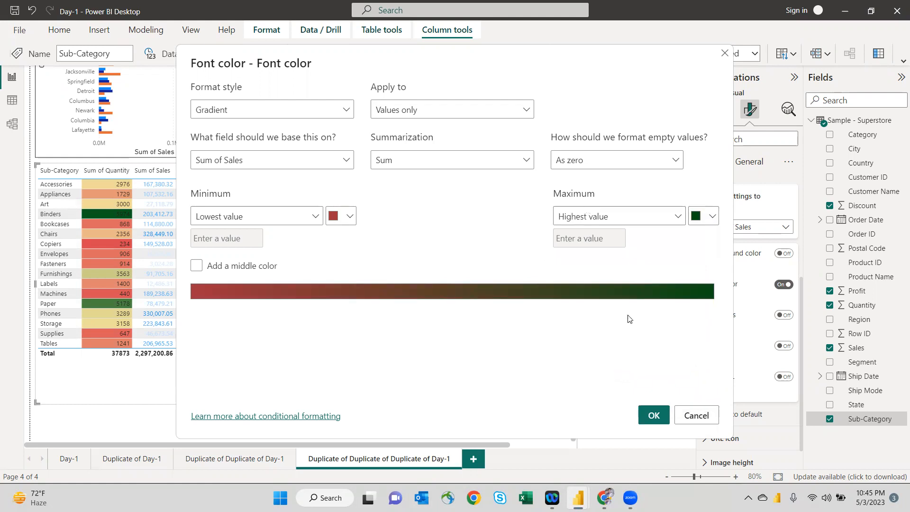
Step: Add a middle color to the Sum of Sales font gradient, set it to dark blue, and apply the formatting
{"action": "left_click", "coordinate": [197, 265]}
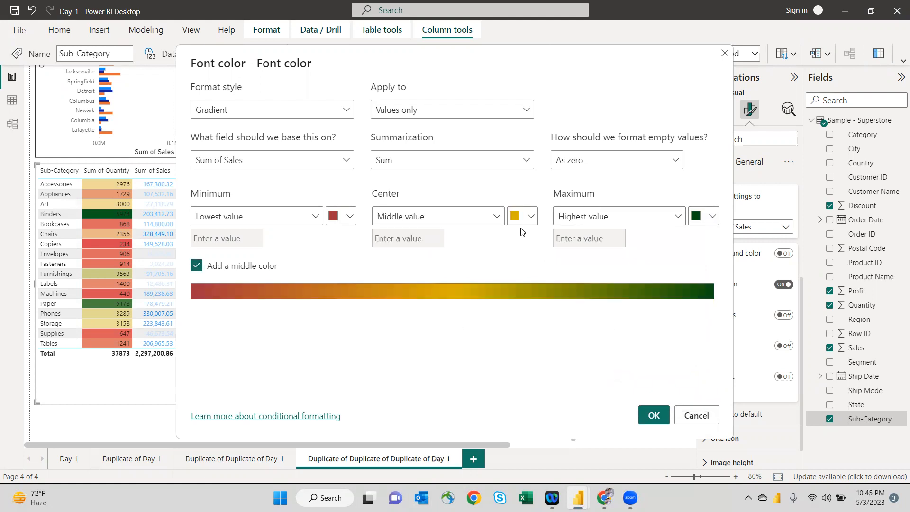
{"action": "left_click", "coordinate": [531, 217]}
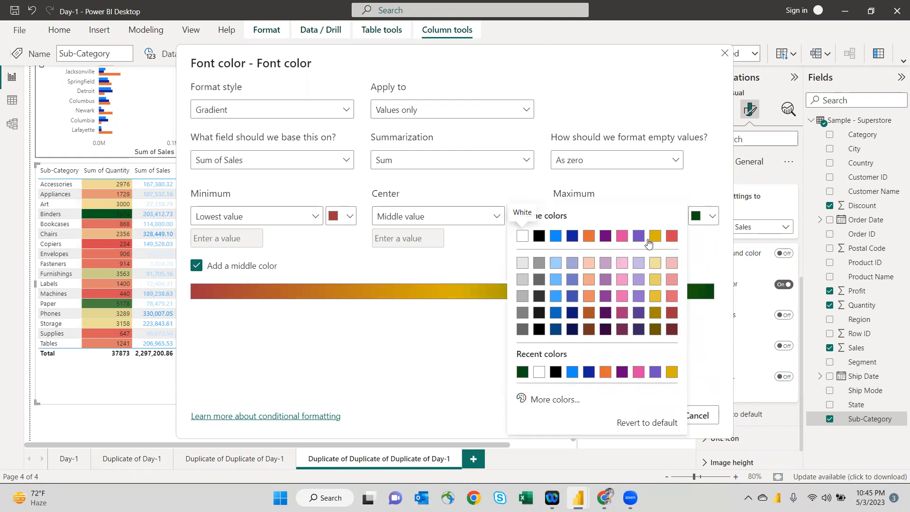
{"action": "left_click", "coordinate": [575, 238]}
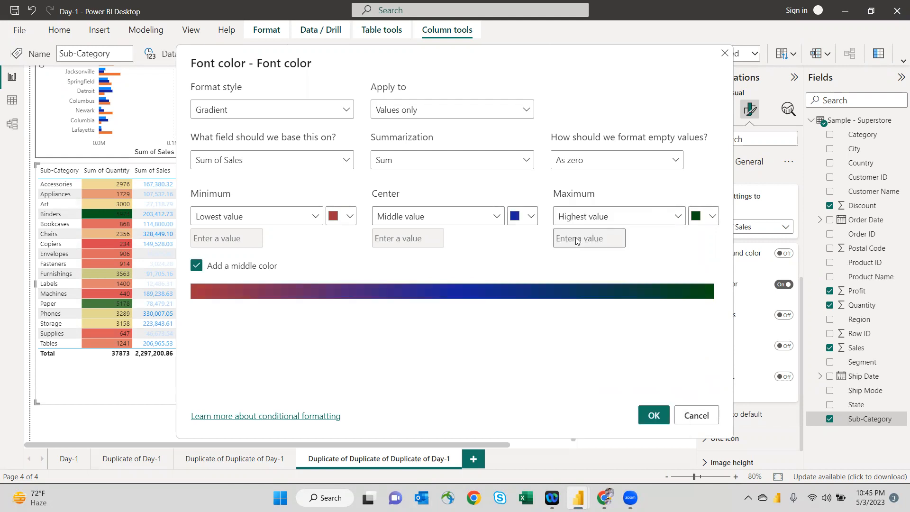
{"action": "left_click", "coordinate": [653, 416]}
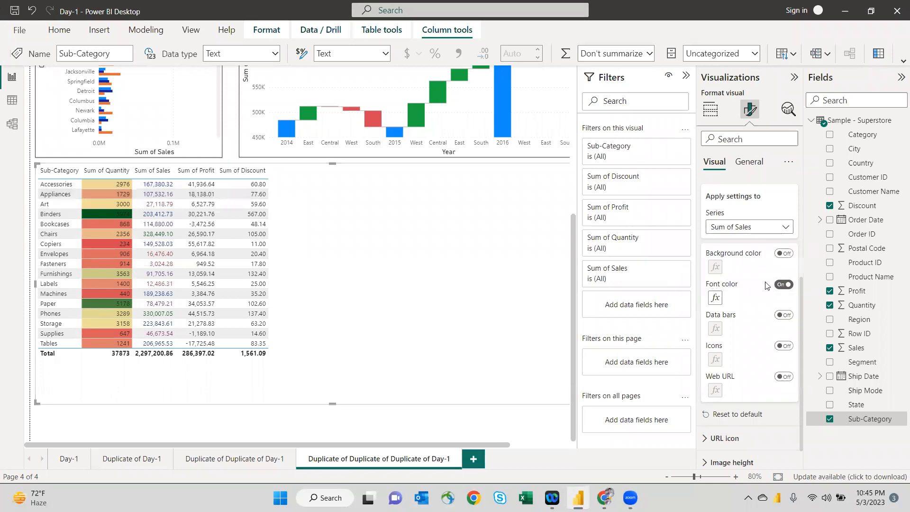
Step: Switch the cell element formatting to the Sum of Profit column and enable data bars for it
{"action": "scroll", "coordinate": [780, 232], "scroll_direction": "up", "scroll_amount": 2}
{"action": "scroll", "coordinate": [774, 279], "scroll_direction": "down", "scroll_amount": 2}
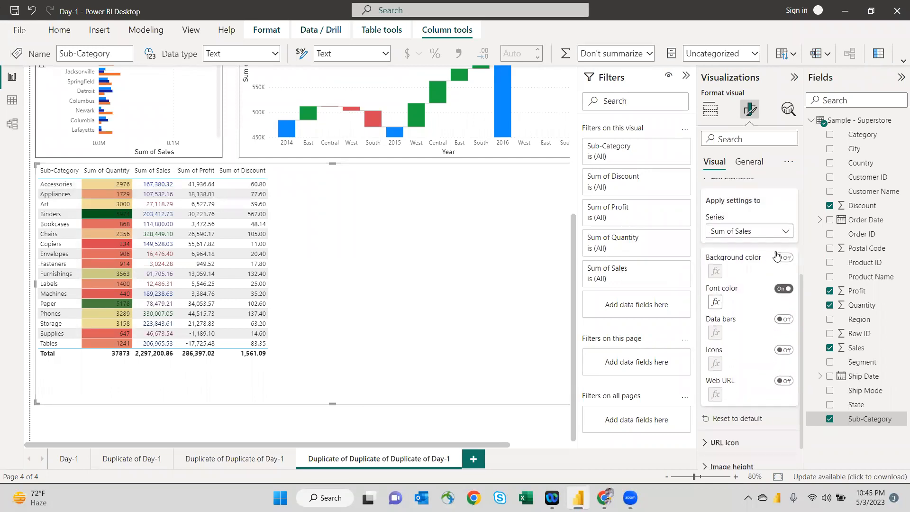
{"action": "left_click", "coordinate": [778, 232]}
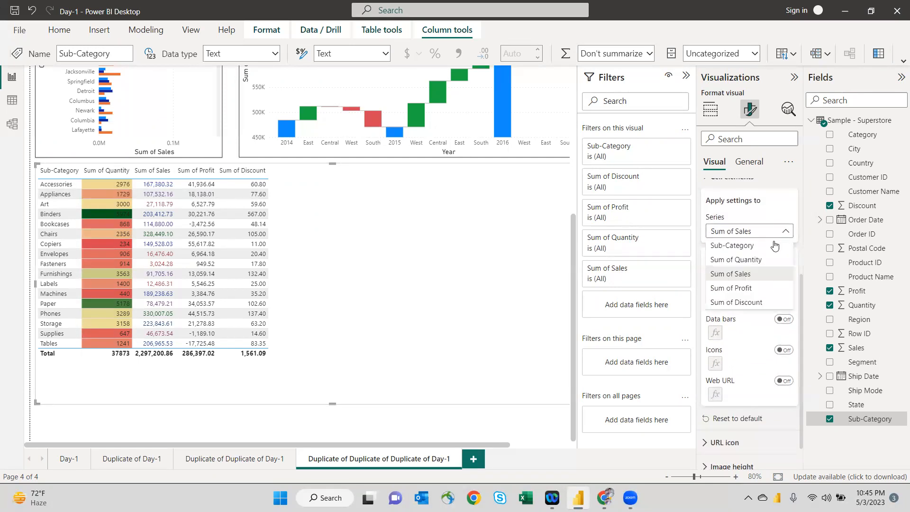
{"action": "left_click", "coordinate": [730, 290]}
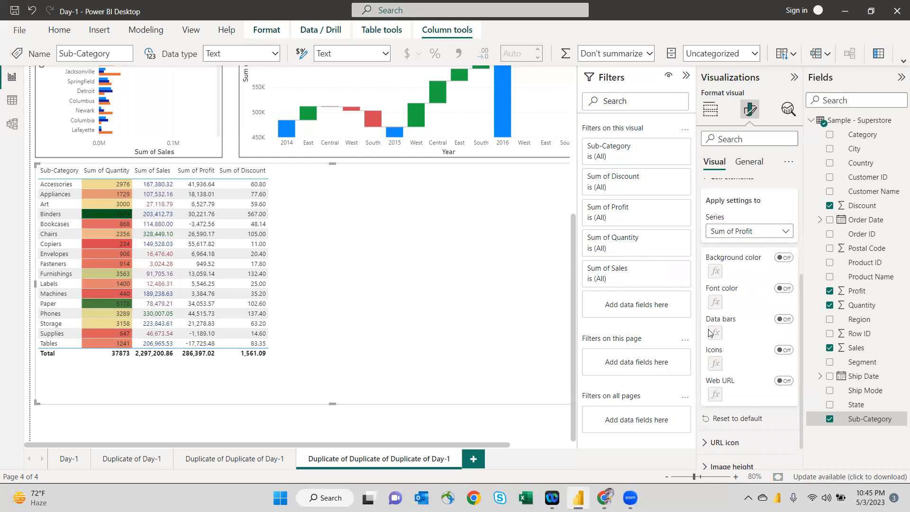
{"action": "left_click", "coordinate": [785, 320]}
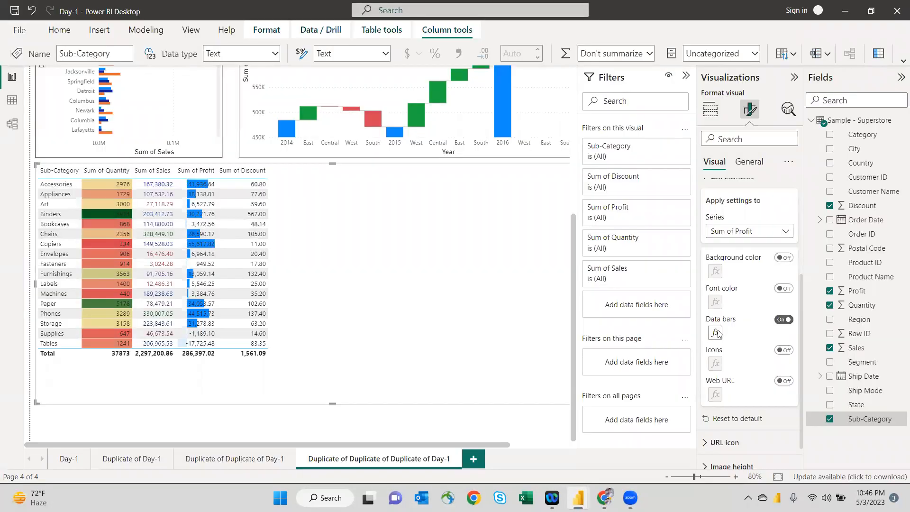
Step: Set the negative bar color of the Sum of Profit data bars to red and apply the change
{"action": "left_click", "coordinate": [717, 334]}
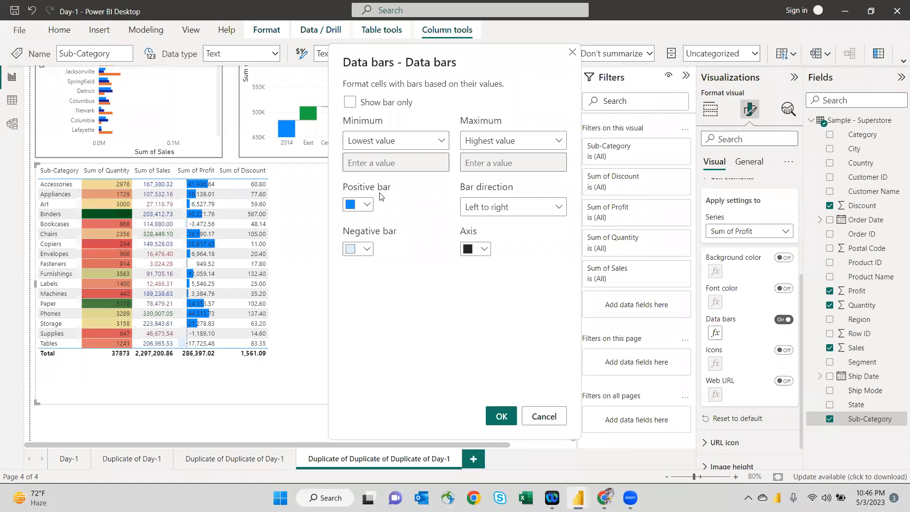
{"action": "left_click", "coordinate": [367, 250]}
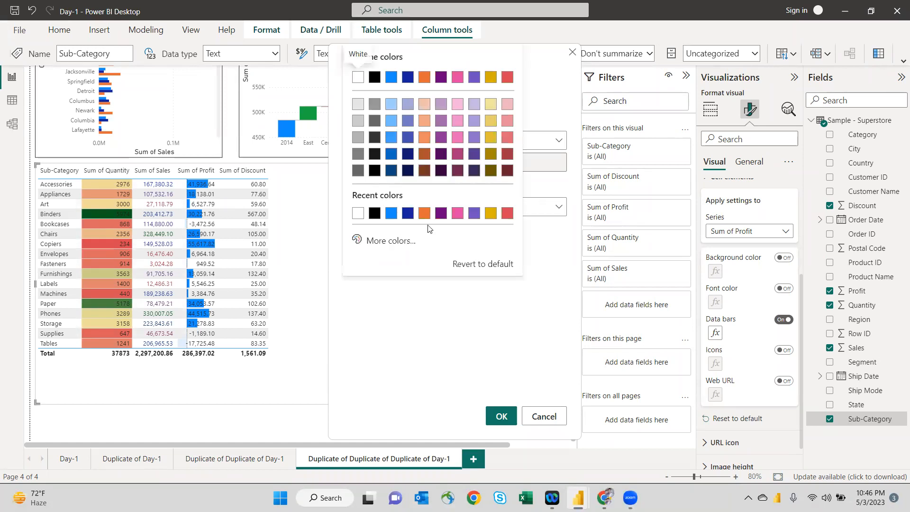
{"action": "left_click", "coordinate": [505, 214]}
{"action": "left_click", "coordinate": [500, 417]}
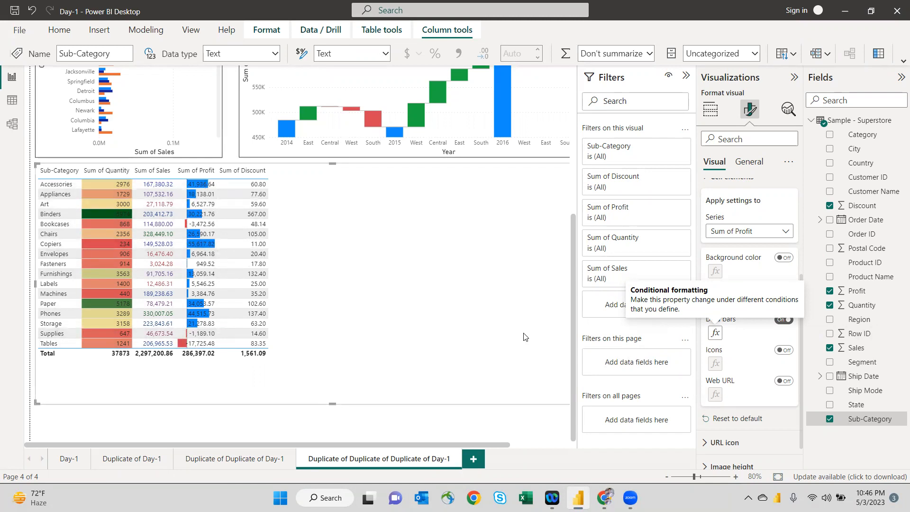
Step: Sort the table by Sum of Discount in descending order and enable rule-based icons for that column, opening their settings
{"action": "left_click", "coordinate": [253, 172]}
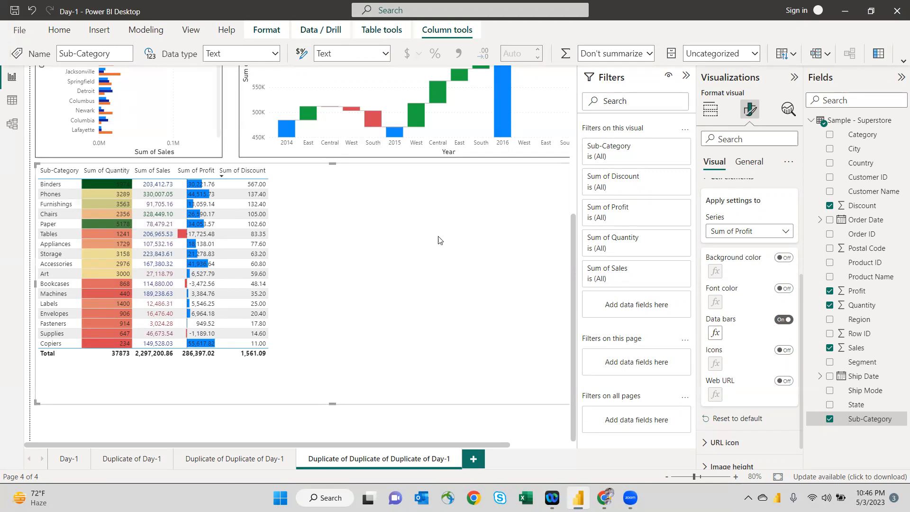
{"action": "left_click", "coordinate": [770, 233]}
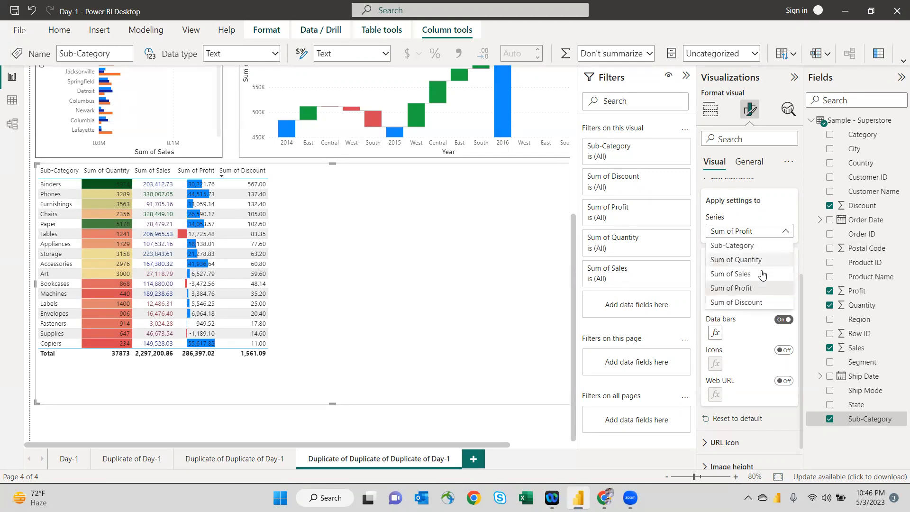
{"action": "left_click", "coordinate": [740, 302]}
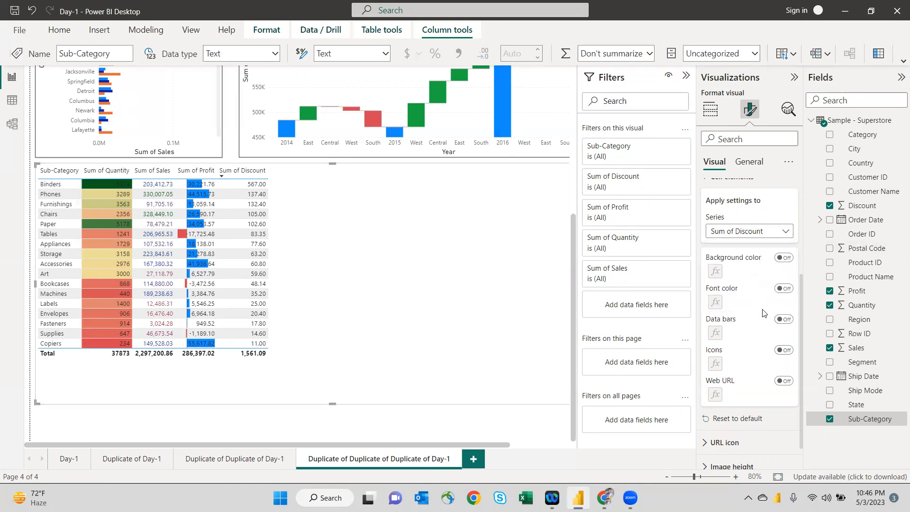
{"action": "left_click", "coordinate": [785, 350]}
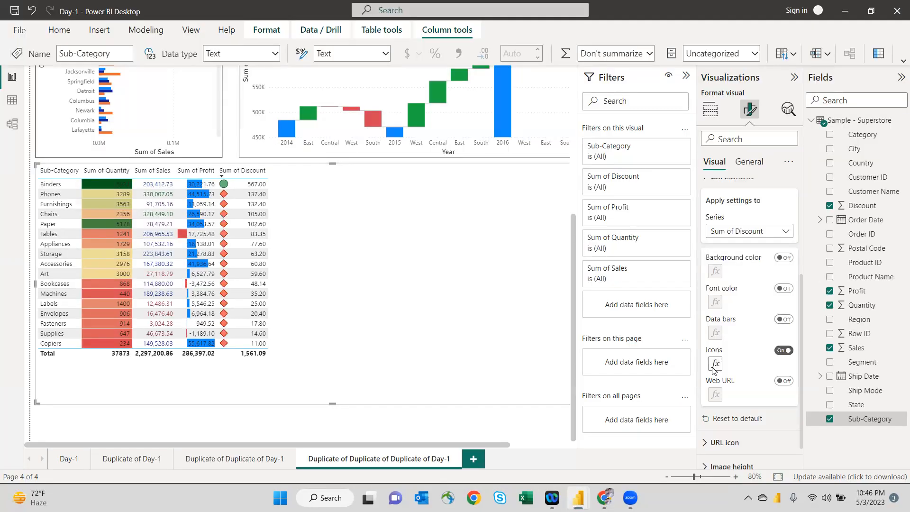
{"action": "left_click", "coordinate": [715, 366]}
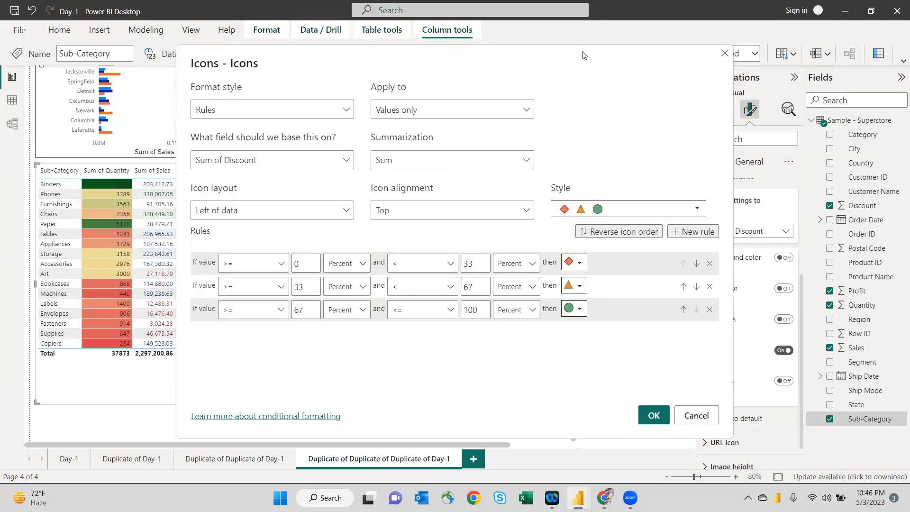
{"action": "left_click_drag", "start_coordinate": [456, 242], "coordinate": [646, 247]}
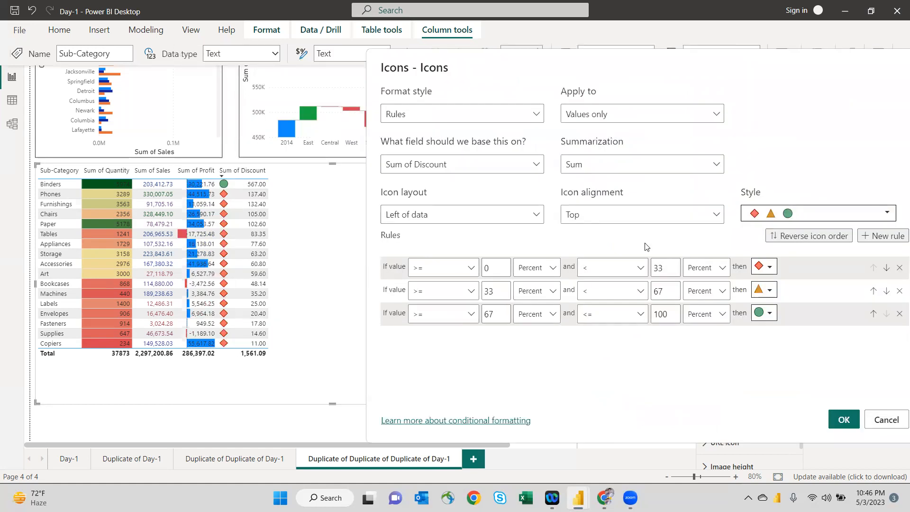
Step: Try the five-arrow icon style and the Field value format style, and return the format style to Rules
{"action": "left_click", "coordinate": [789, 224]}
{"action": "left_click", "coordinate": [769, 263]}
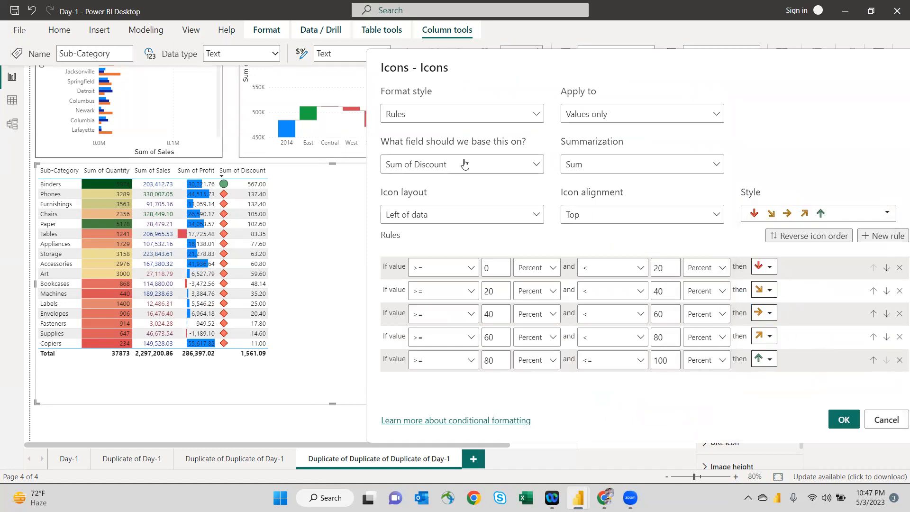
{"action": "left_click", "coordinate": [497, 124]}
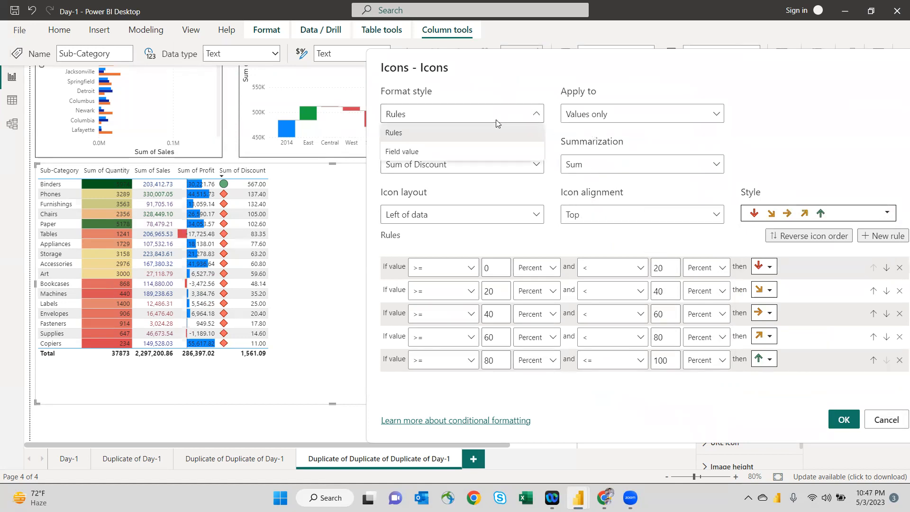
{"action": "left_click", "coordinate": [460, 151]}
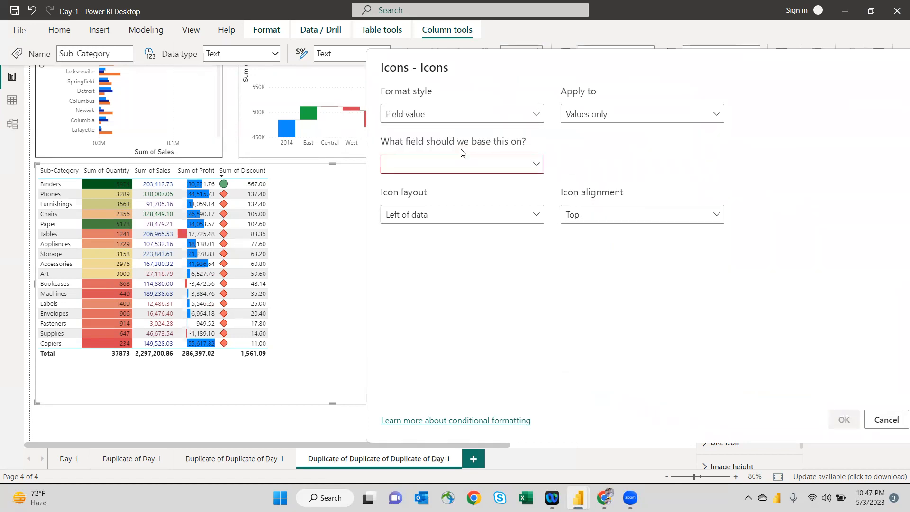
{"action": "left_click", "coordinate": [533, 115]}
{"action": "left_click", "coordinate": [506, 136]}
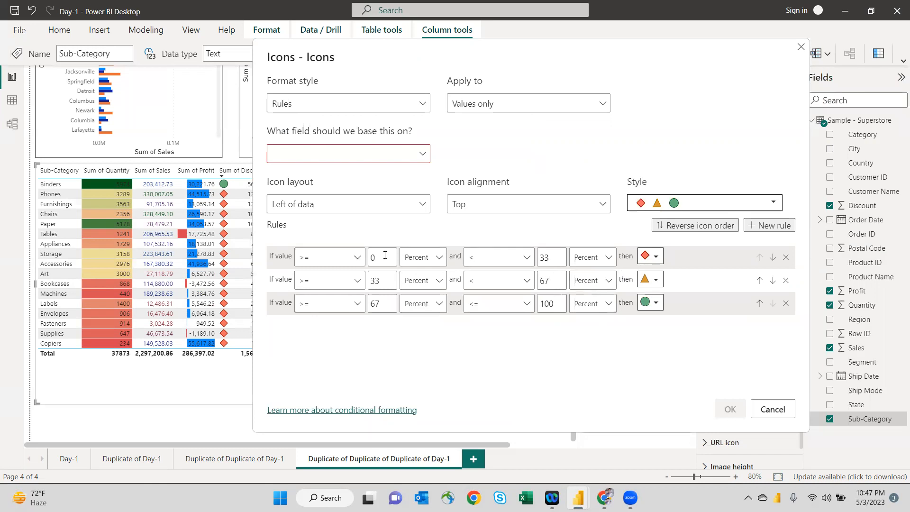
Step: Change the unit of the lower bounds in all three icon rules to Number
{"action": "left_click_drag", "start_coordinate": [367, 58], "coordinate": [430, 57]}
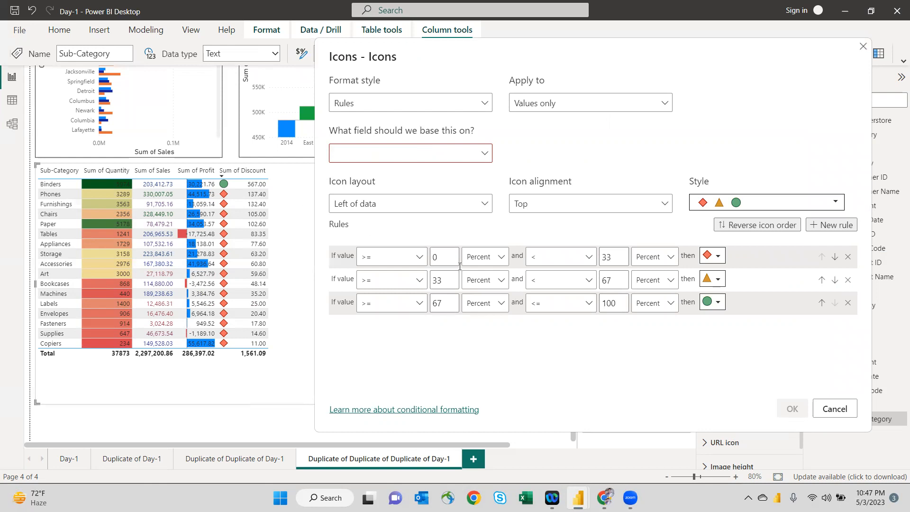
{"action": "left_click", "coordinate": [501, 257]}
{"action": "left_click", "coordinate": [496, 277]}
{"action": "left_click", "coordinate": [499, 281]}
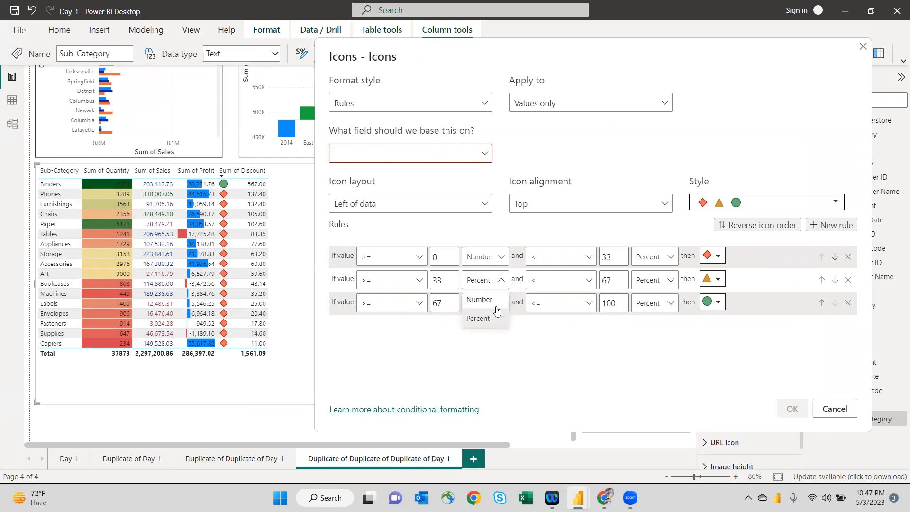
{"action": "left_click", "coordinate": [496, 301]}
{"action": "left_click", "coordinate": [500, 304]}
{"action": "left_click", "coordinate": [493, 324]}
Step: Set the upper bound of the first icon rule, the red diamond, to 100
{"action": "left_click", "coordinate": [446, 261]}
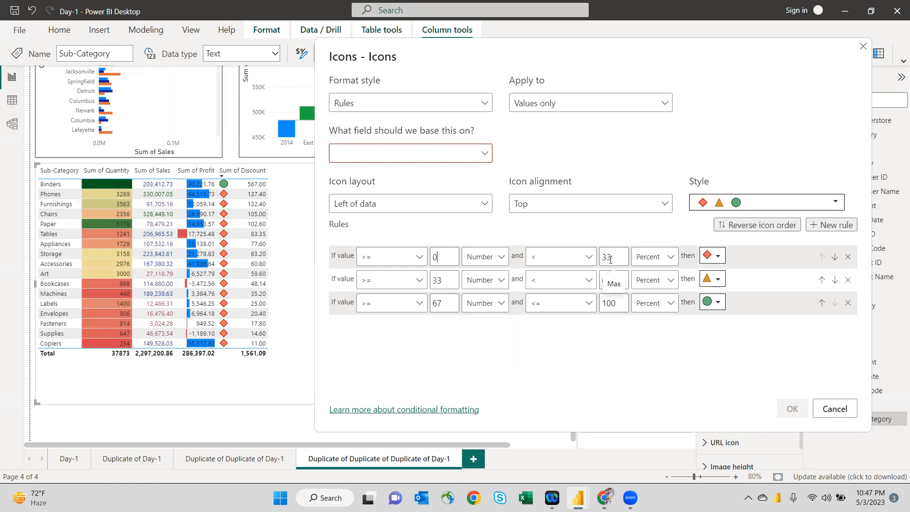
{"action": "left_click", "coordinate": [588, 261]}
{"action": "left_click", "coordinate": [588, 260]}
{"action": "key", "text": "BackSpace"}
{"action": "key", "text": "BackSpace"}
{"action": "type", "text": "100"}
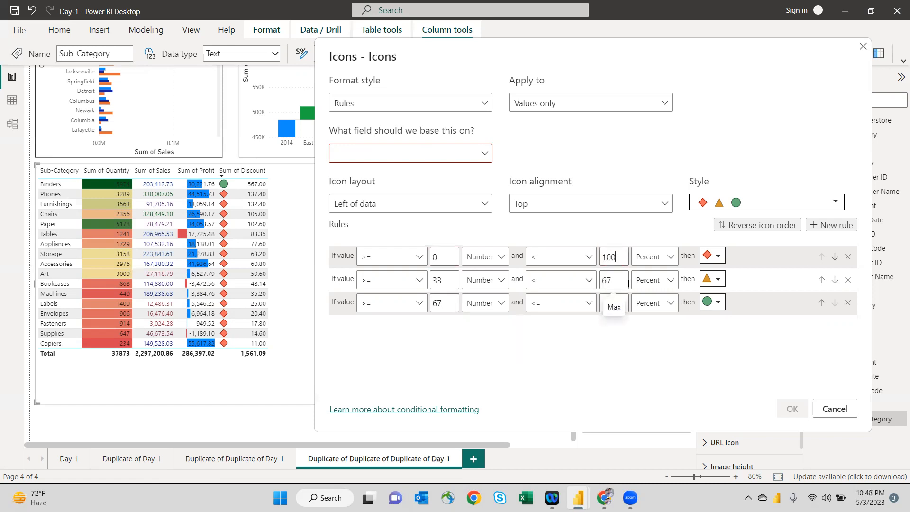
Step: Set the second icon rule, the yellow triangle, to range from 100 to 250
{"action": "key", "text": "BackSpace"}
{"action": "key", "text": "BackSpace"}
{"action": "type", "text": "100"}
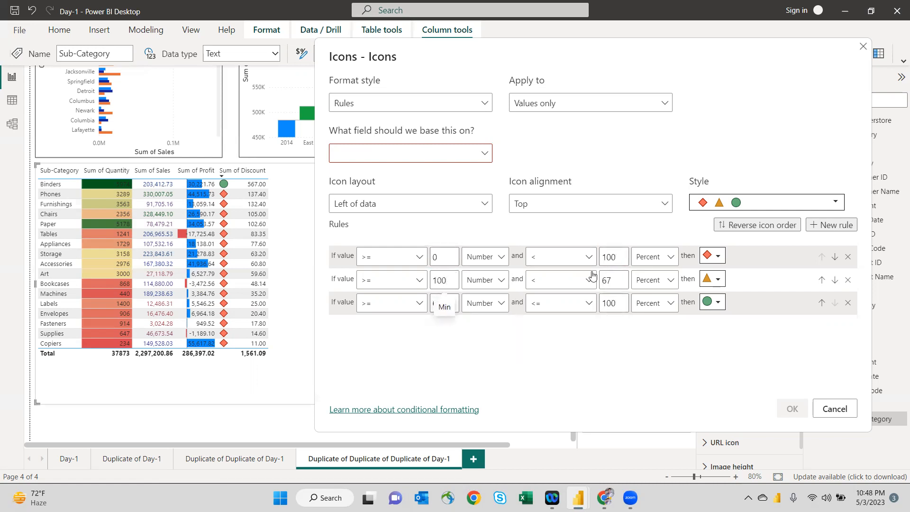
{"action": "key", "text": "BackSpace"}
{"action": "key", "text": "BackSpace"}
{"action": "type", "text": "250"}
Step: Set the third icon rule, the green circle, to range from 250 to 600
{"action": "double_click", "coordinate": [445, 301]}
{"action": "type", "text": "2"}
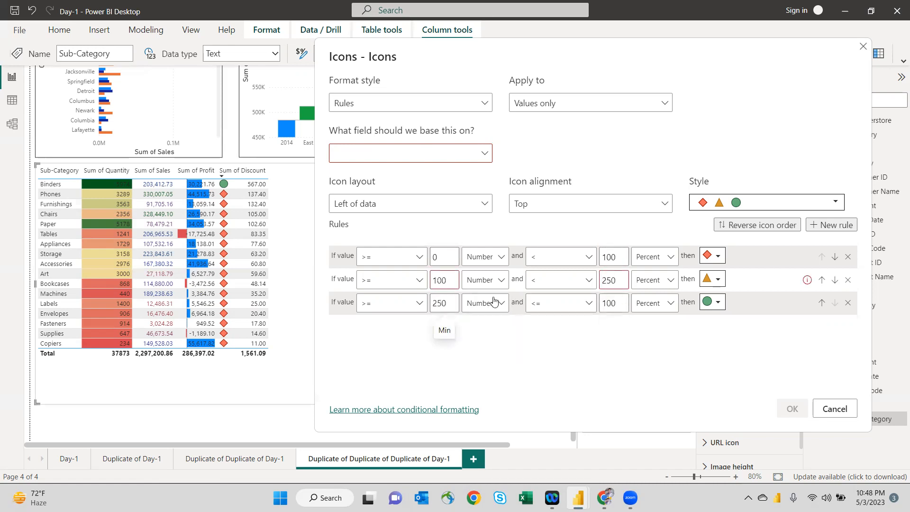
{"action": "left_click", "coordinate": [616, 304]}
{"action": "key", "text": "BackSpace"}
{"action": "key", "text": "BackSpace"}
{"action": "key", "text": "BackSpace"}
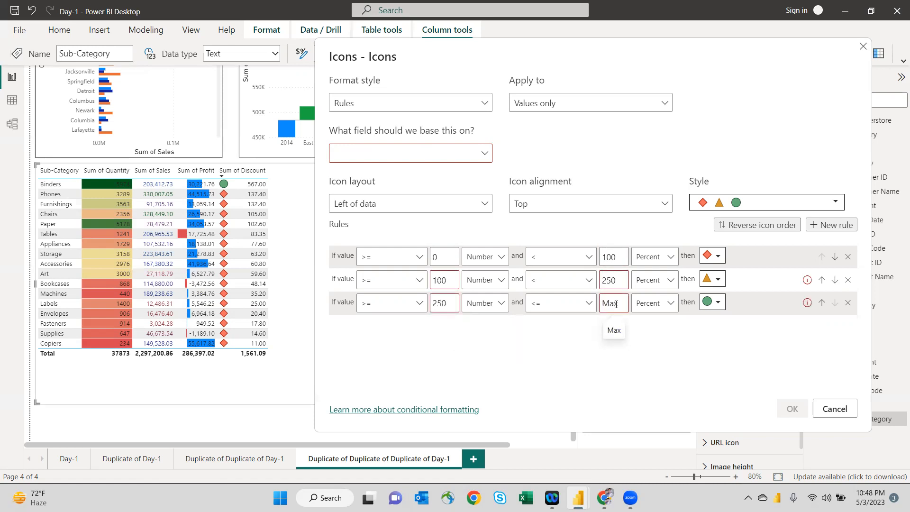
{"action": "type", "text": "600"}
Step: Change the unit of the upper bounds in all three icon rules to Number
{"action": "left_click", "coordinate": [668, 282]}
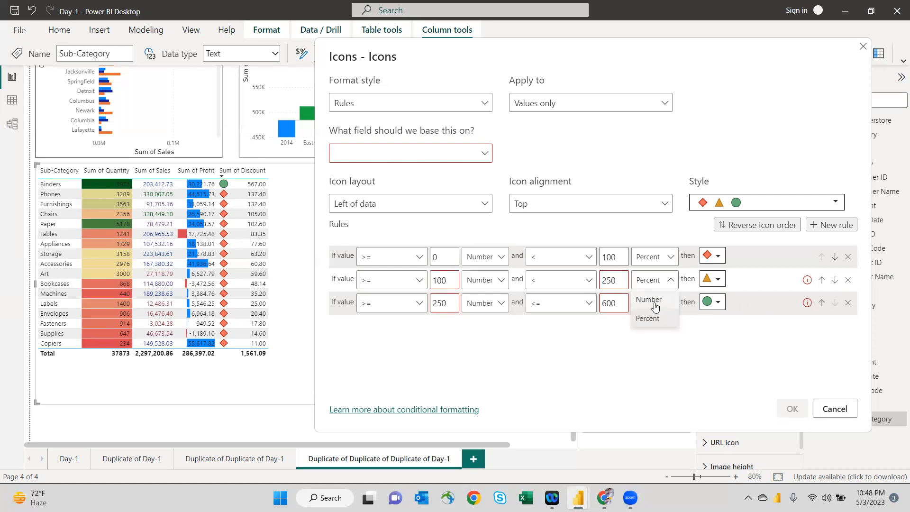
{"action": "left_click", "coordinate": [649, 298]}
{"action": "left_click", "coordinate": [675, 309]}
{"action": "left_click", "coordinate": [650, 321]}
{"action": "left_click", "coordinate": [665, 260]}
{"action": "left_click", "coordinate": [650, 277]}
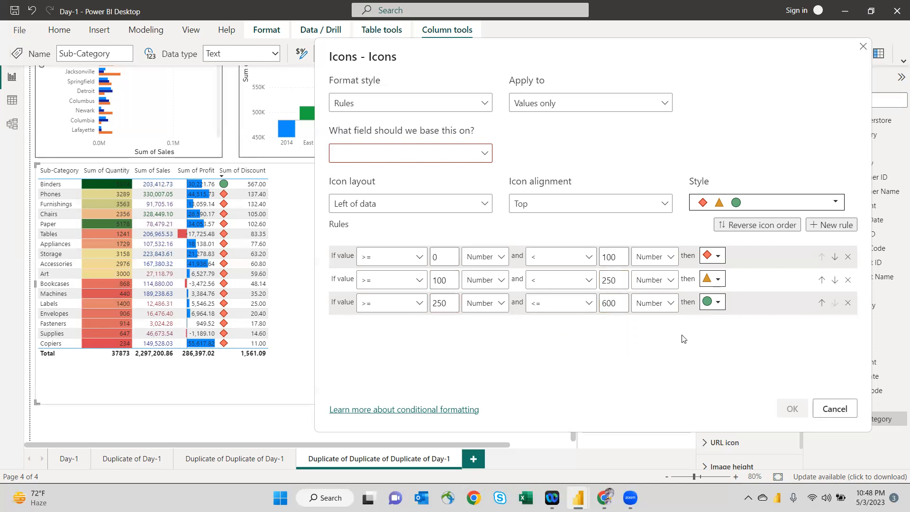
Step: Base the icon rules on Sum of Discount and apply the icon formatting
{"action": "left_click", "coordinate": [486, 212]}
{"action": "left_click", "coordinate": [486, 213]}
{"action": "left_click", "coordinate": [485, 156]}
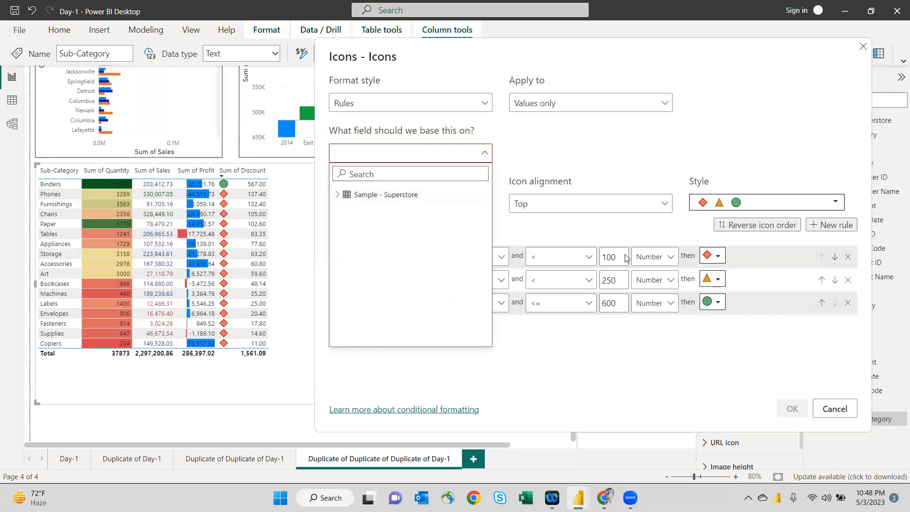
{"action": "left_click", "coordinate": [338, 195]}
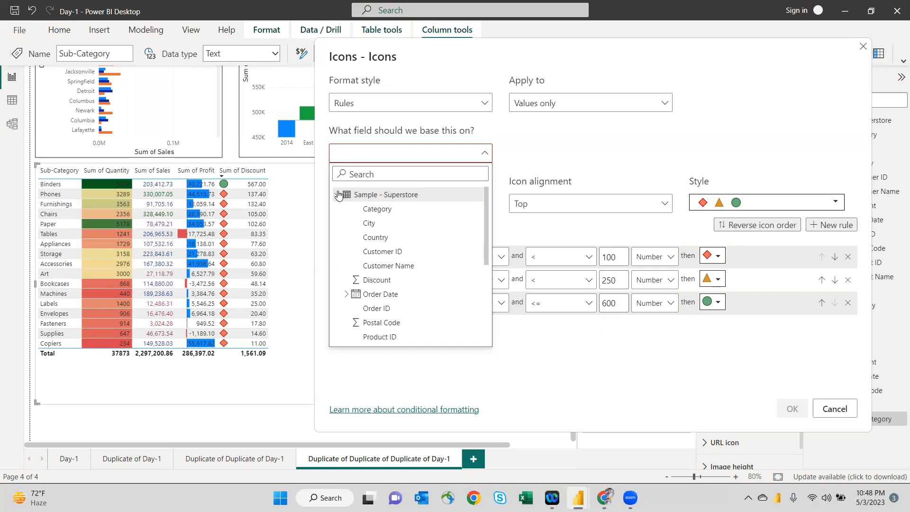
{"action": "left_click", "coordinate": [363, 153]}
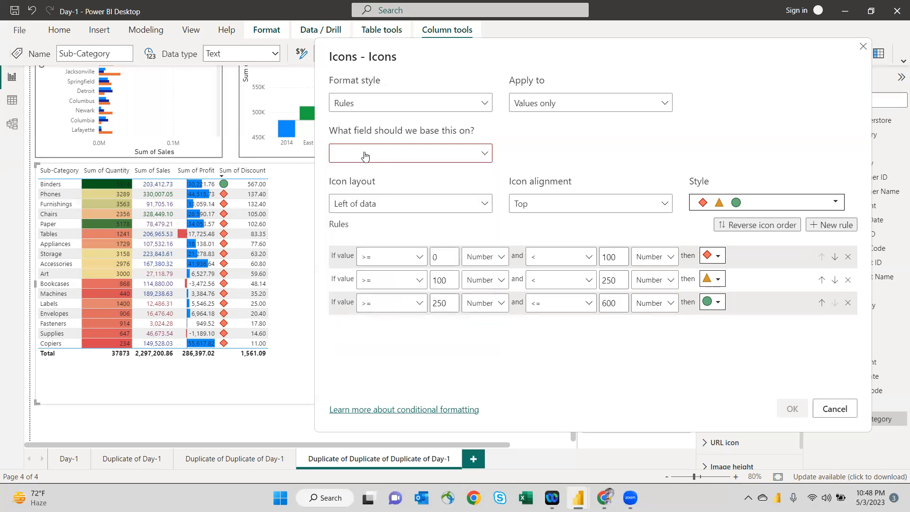
{"action": "left_click", "coordinate": [359, 163]}
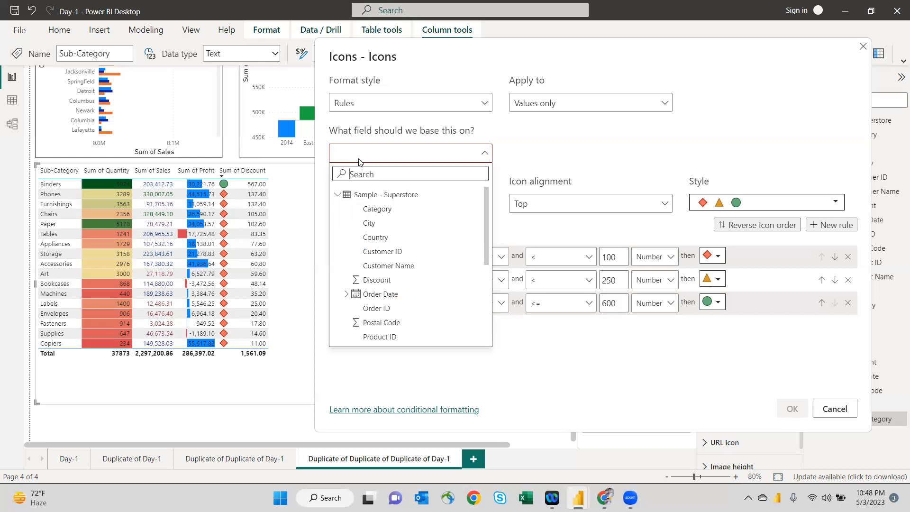
{"action": "type", "text": "dis"}
{"action": "left_click", "coordinate": [382, 208]}
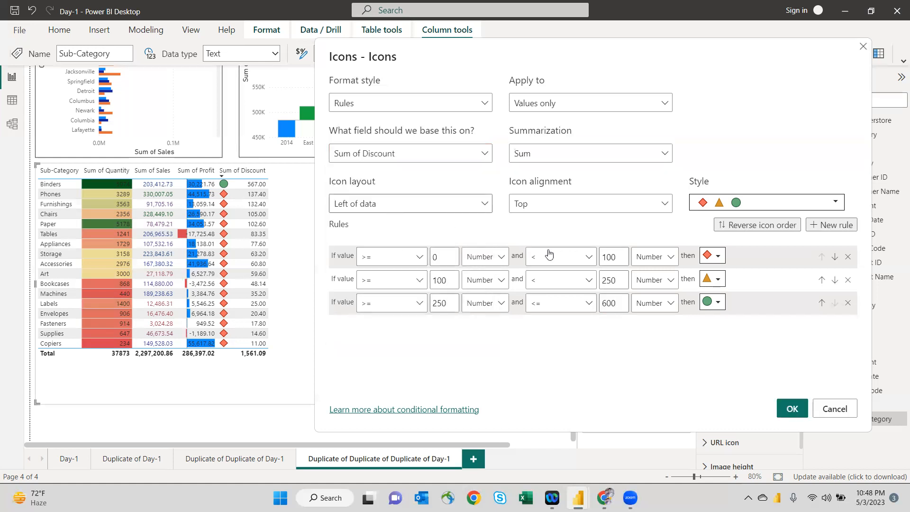
{"action": "left_click", "coordinate": [791, 410]}
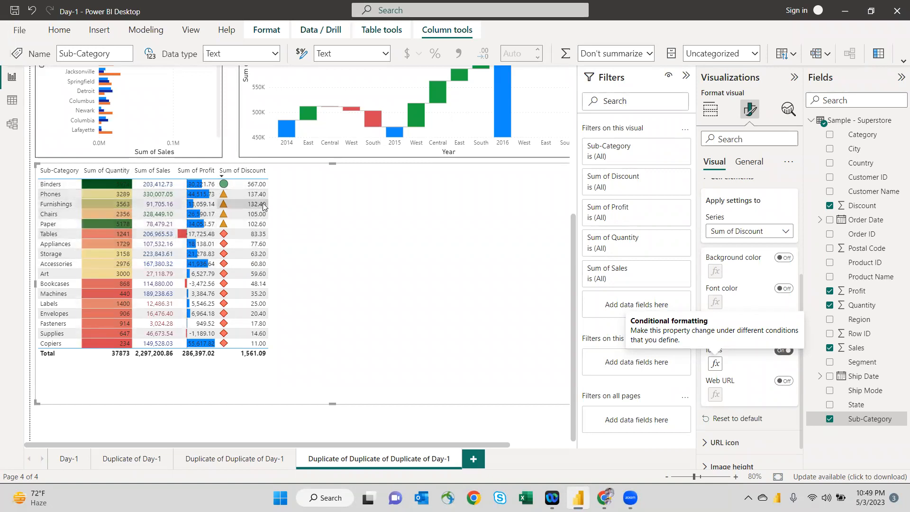
Step: Reopen the Sum of Discount icon settings, examine the available icon styles, and close the settings
{"action": "left_click", "coordinate": [716, 364]}
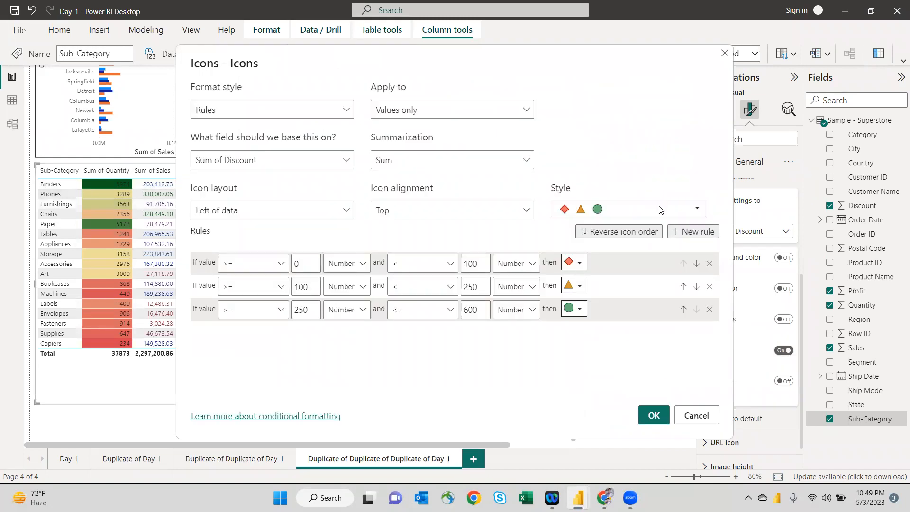
{"action": "left_click", "coordinate": [660, 210]}
{"action": "scroll", "coordinate": [682, 340], "scroll_direction": "down", "scroll_amount": 2}
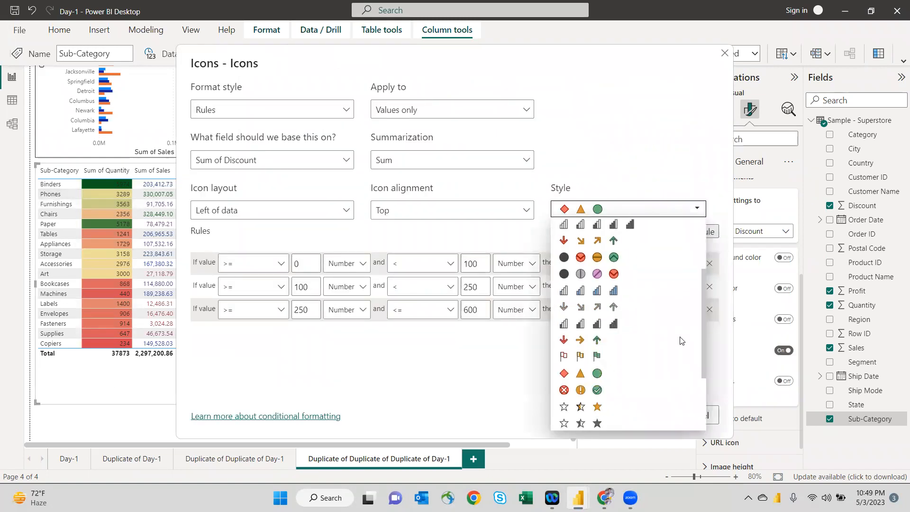
{"action": "scroll", "coordinate": [681, 340], "scroll_direction": "down", "scroll_amount": 2}
{"action": "scroll", "coordinate": [681, 340], "scroll_direction": "down", "scroll_amount": 1}
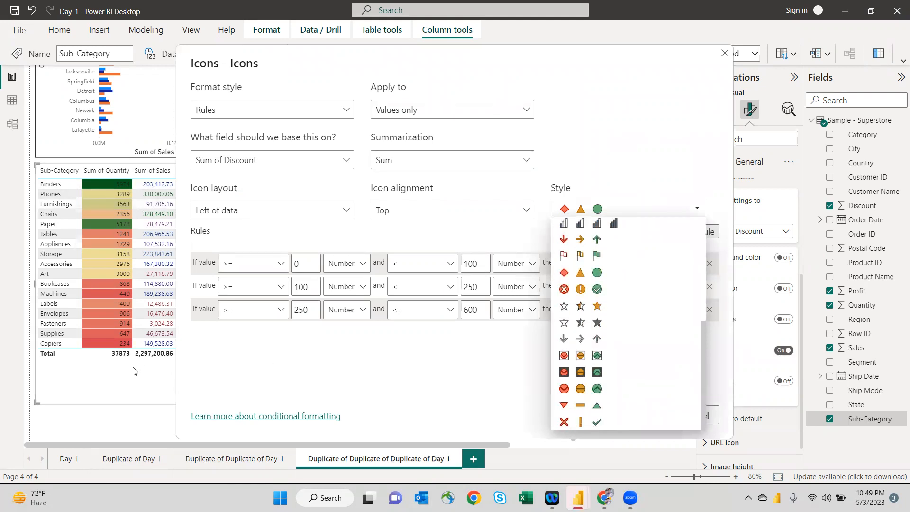
{"action": "left_click", "coordinate": [726, 53]}
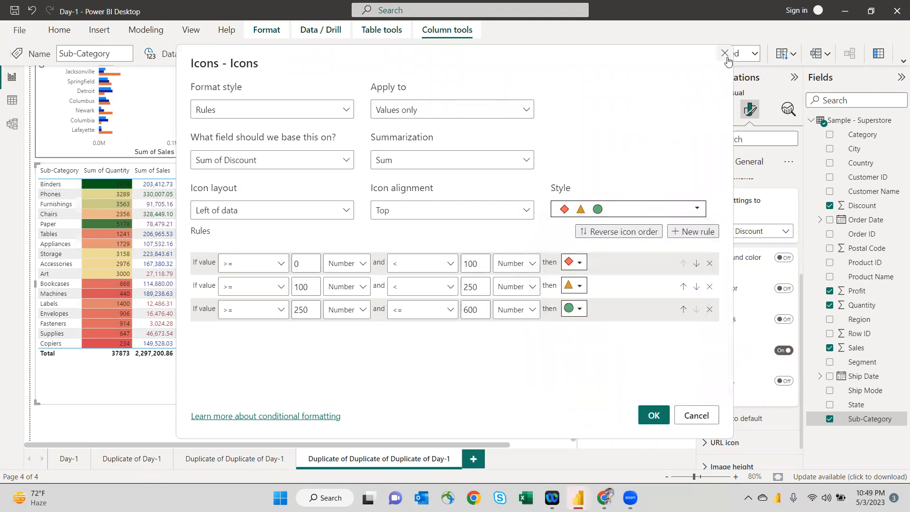
{"action": "left_click", "coordinate": [725, 53]}
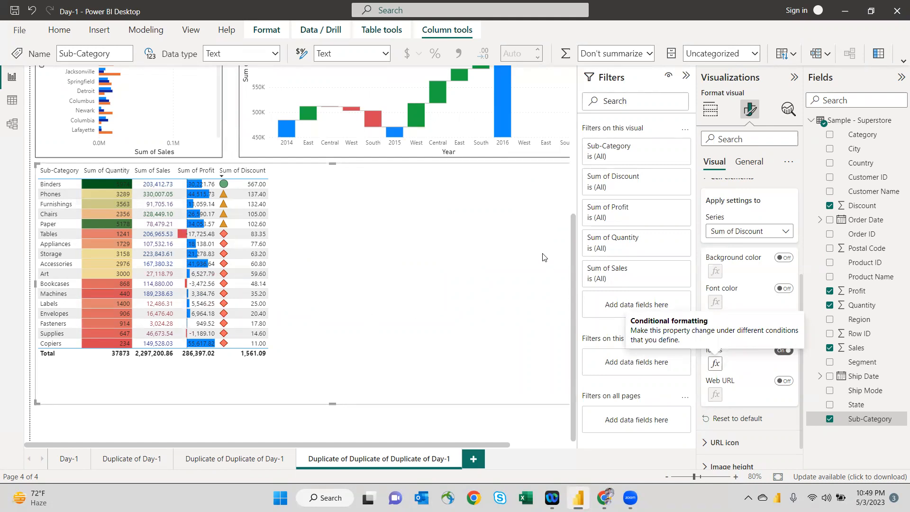
Step: Review the finished report page and collapse the Filters and Visualizations panes to give it more room
{"action": "scroll", "coordinate": [543, 257], "scroll_direction": "up", "scroll_amount": 5}
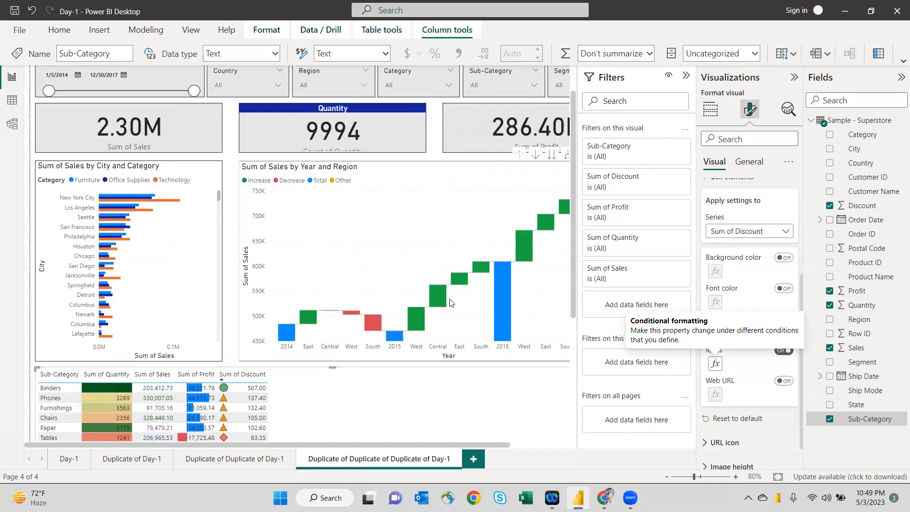
{"action": "scroll", "coordinate": [451, 303], "scroll_direction": "down", "scroll_amount": 3}
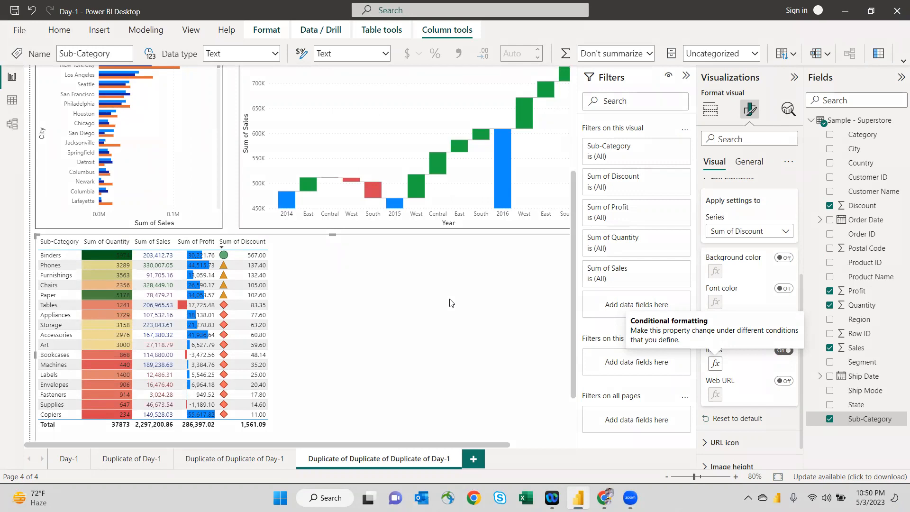
{"action": "scroll", "coordinate": [451, 302], "scroll_direction": "up", "scroll_amount": 4}
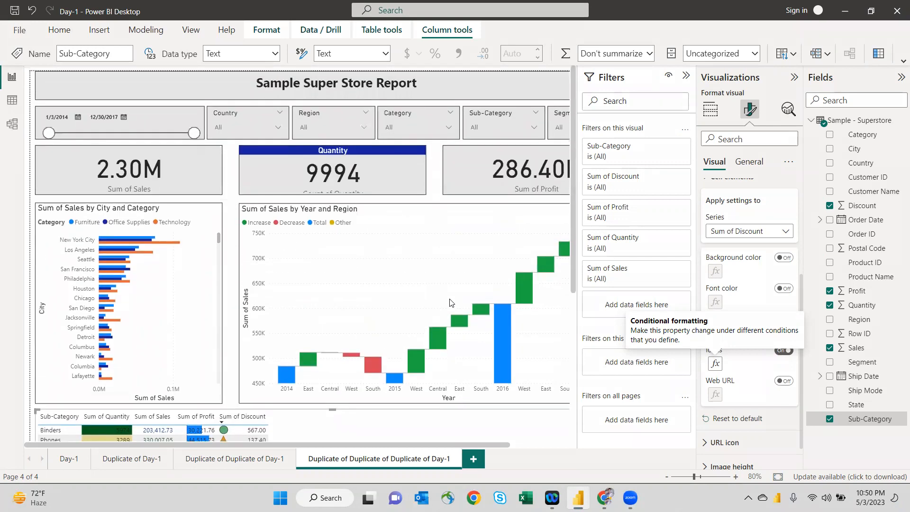
{"action": "left_click", "coordinate": [685, 75]}
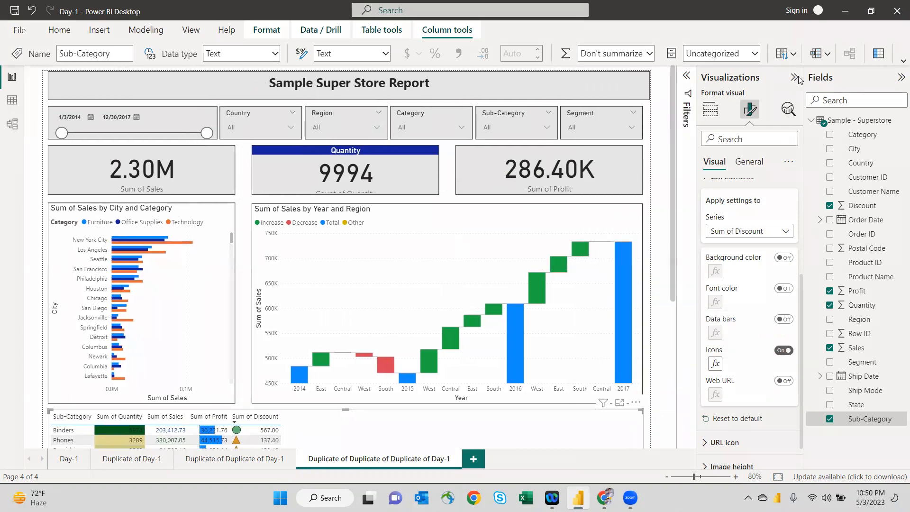
{"action": "left_click", "coordinate": [795, 77]}
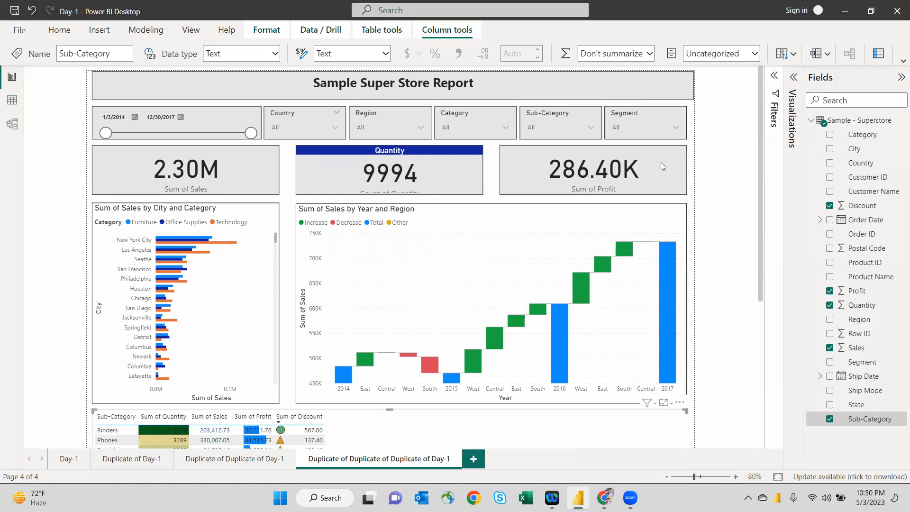
Step: Collapse the Fields pane, return to the visual-building options for the sub-category table, and examine the options for getting more visuals
{"action": "left_click", "coordinate": [900, 77]}
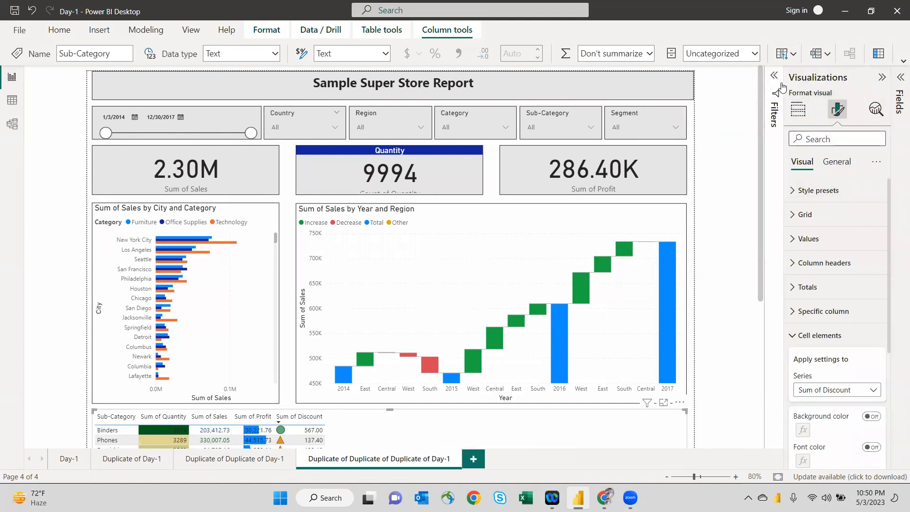
{"action": "left_click", "coordinate": [801, 111]}
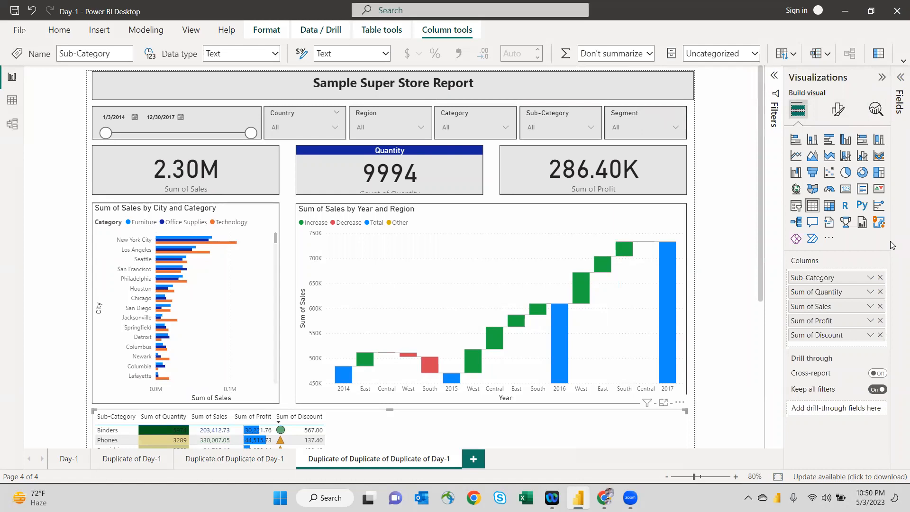
{"action": "left_click", "coordinate": [830, 239]}
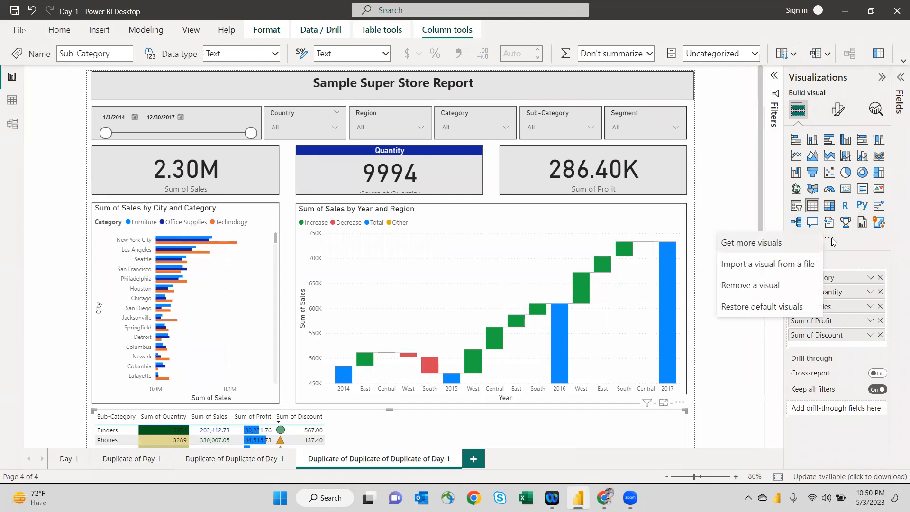
{"action": "key", "text": "Escape"}
Step: Review the formatted sub-category table and the charts above it, and deselect the table
{"action": "scroll", "coordinate": [720, 345], "scroll_direction": "down", "scroll_amount": 2}
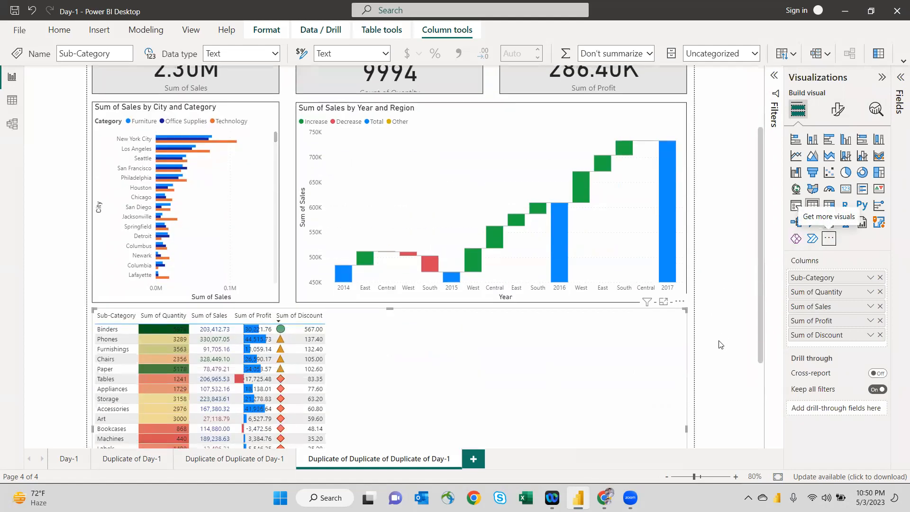
{"action": "scroll", "coordinate": [720, 345], "scroll_direction": "down", "scroll_amount": 1}
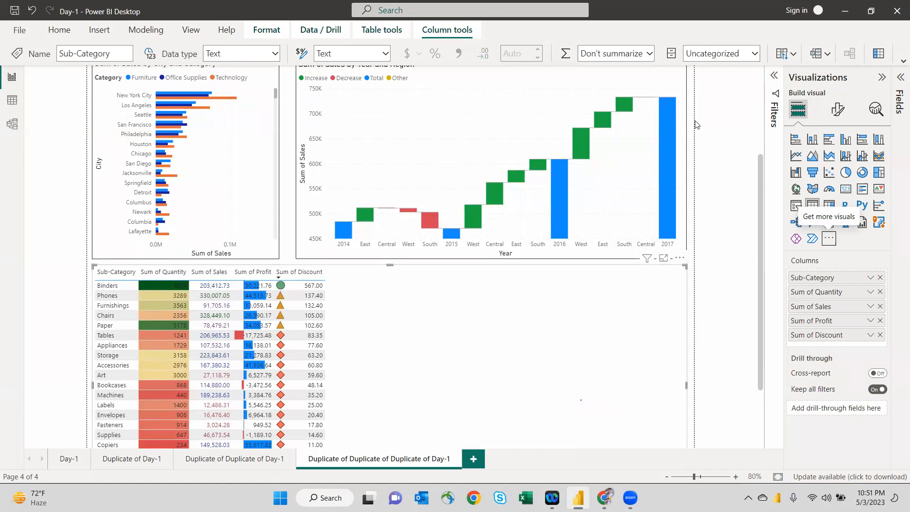
{"action": "scroll", "coordinate": [696, 125], "scroll_direction": "down", "scroll_amount": 2}
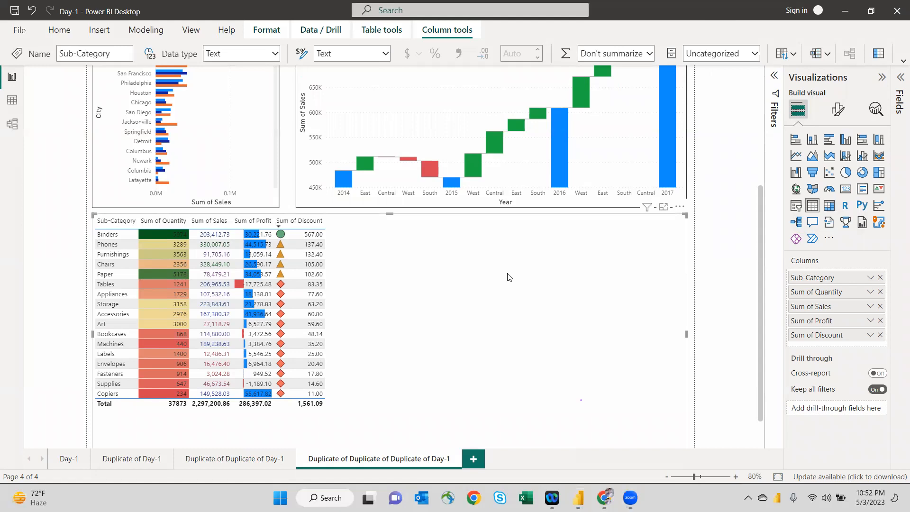
{"action": "left_click_drag", "start_coordinate": [761, 263], "coordinate": [763, 144]}
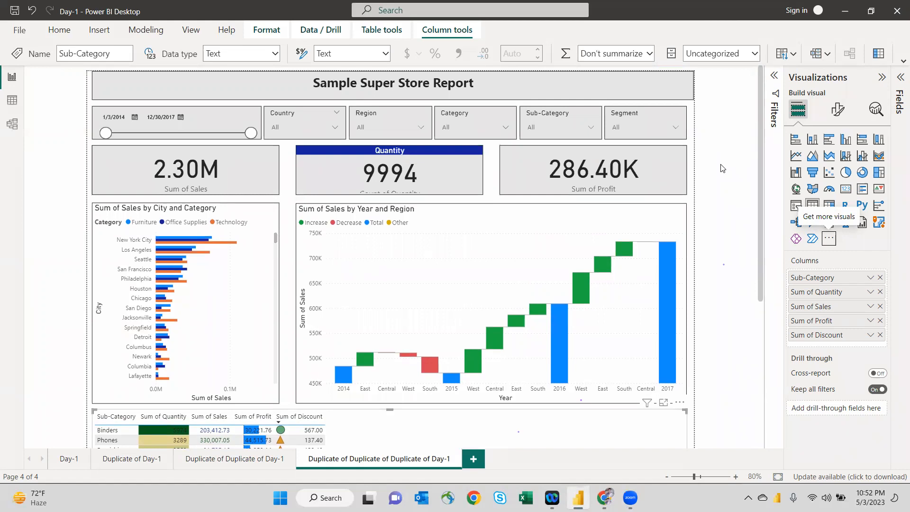
{"action": "left_click", "coordinate": [745, 200]}
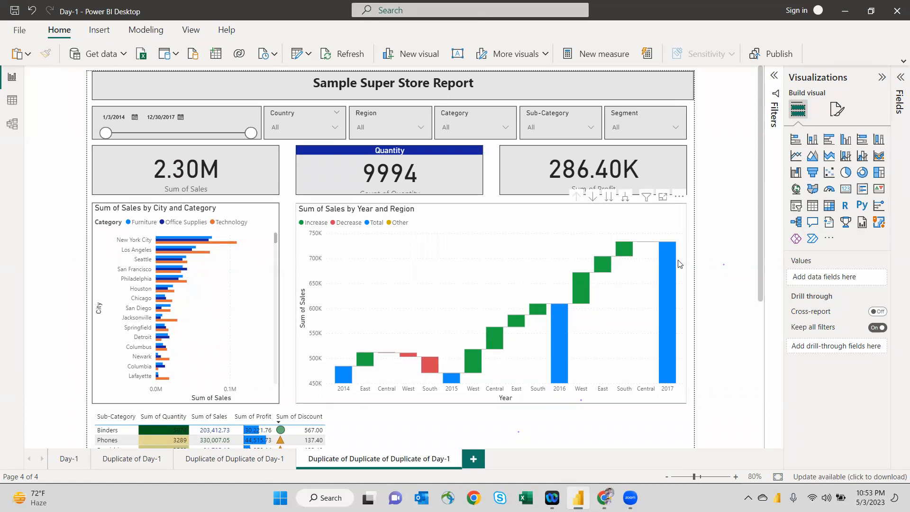
Step: Try the 100% stacked bar type on the Sum of Sales by City and Category chart, and settle on a stacked bar chart
{"action": "left_click", "coordinate": [457, 290]}
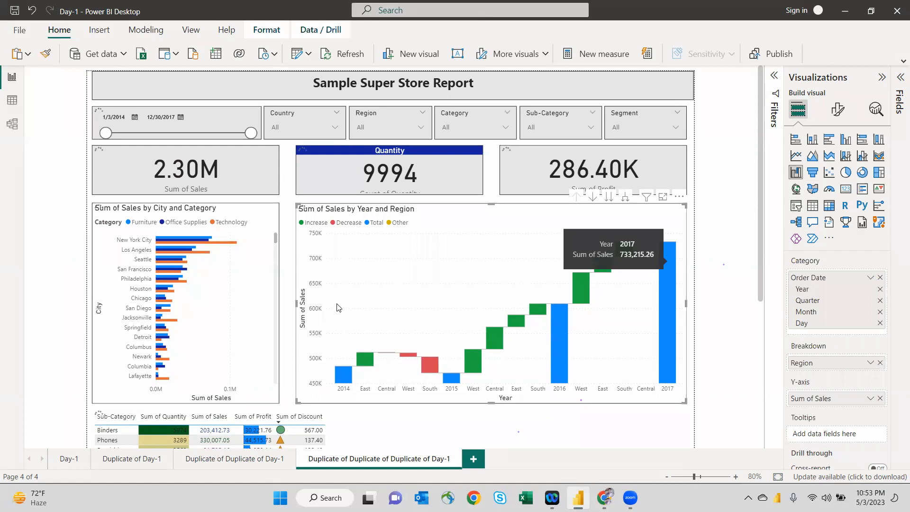
{"action": "left_click", "coordinate": [197, 249]}
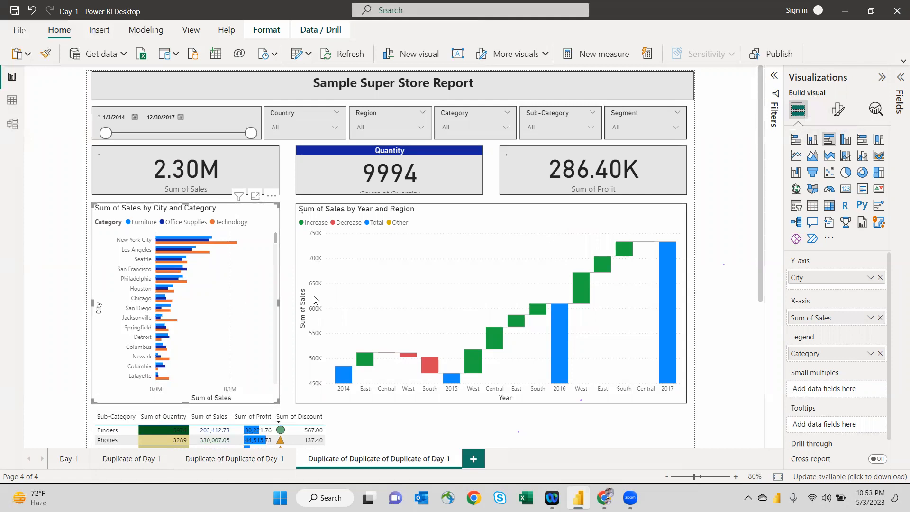
{"action": "left_click", "coordinate": [859, 145]}
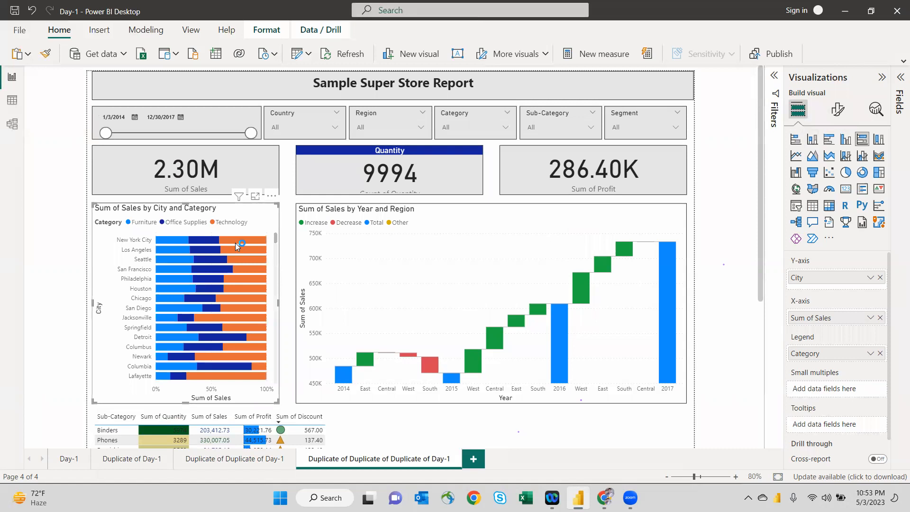
{"action": "mouse_move", "coordinate": [238, 238]}
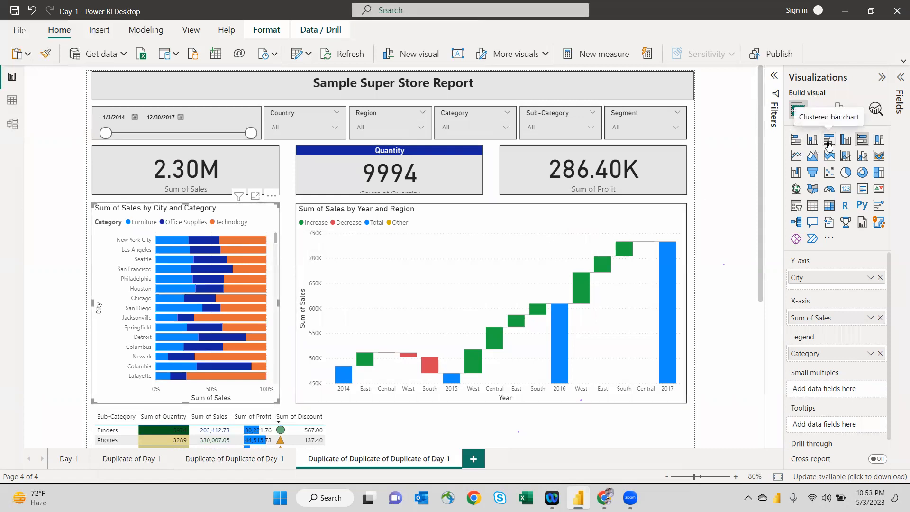
{"action": "left_click", "coordinate": [796, 142]}
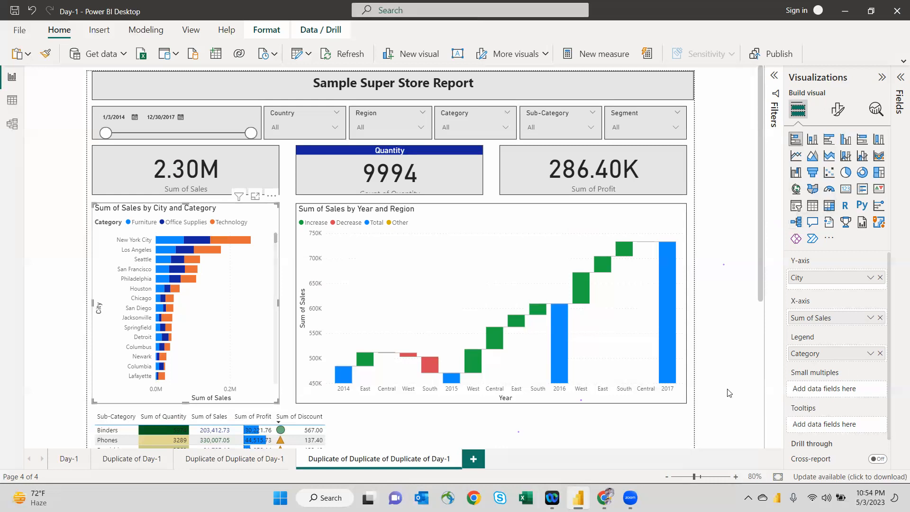
Step: Check the second and third report pages, and convert the fourth page's Sum of Sales by Year and Region waterfall to a clustered column chart
{"action": "left_click", "coordinate": [129, 460]}
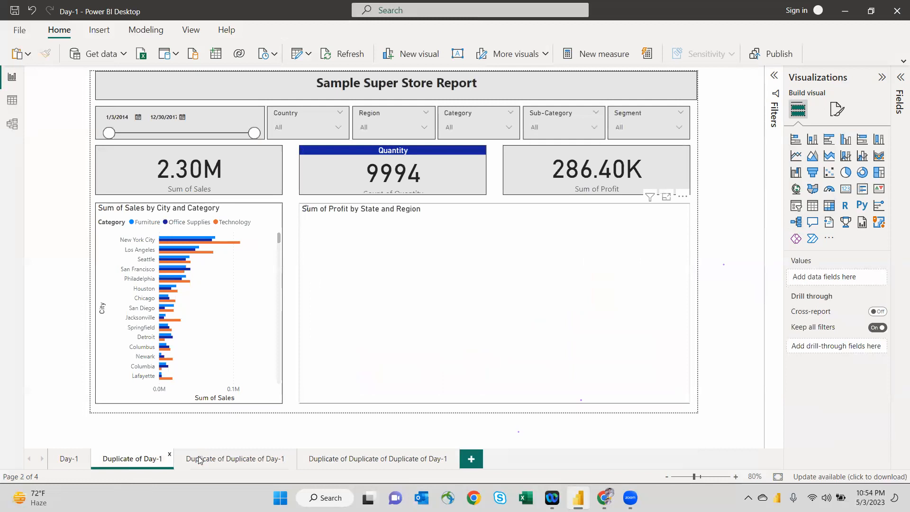
{"action": "left_click", "coordinate": [218, 458]}
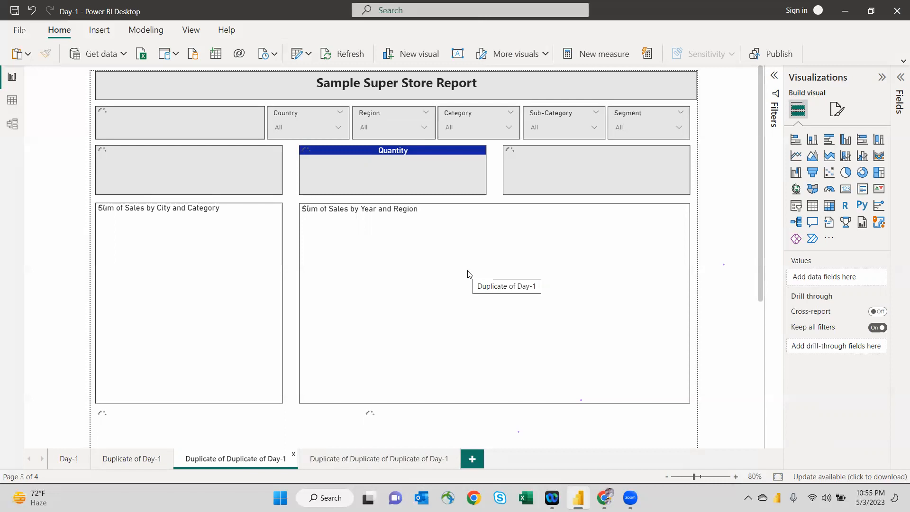
{"action": "left_click", "coordinate": [119, 460]}
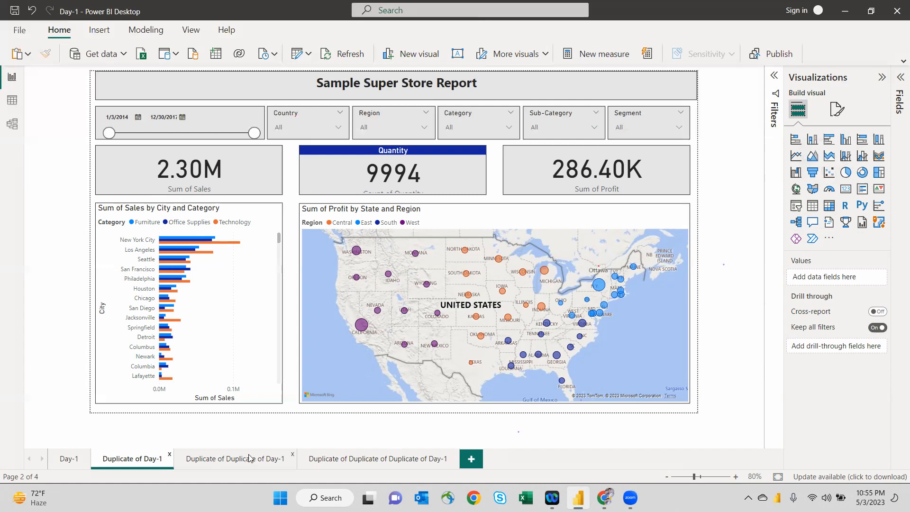
{"action": "left_click", "coordinate": [324, 458]}
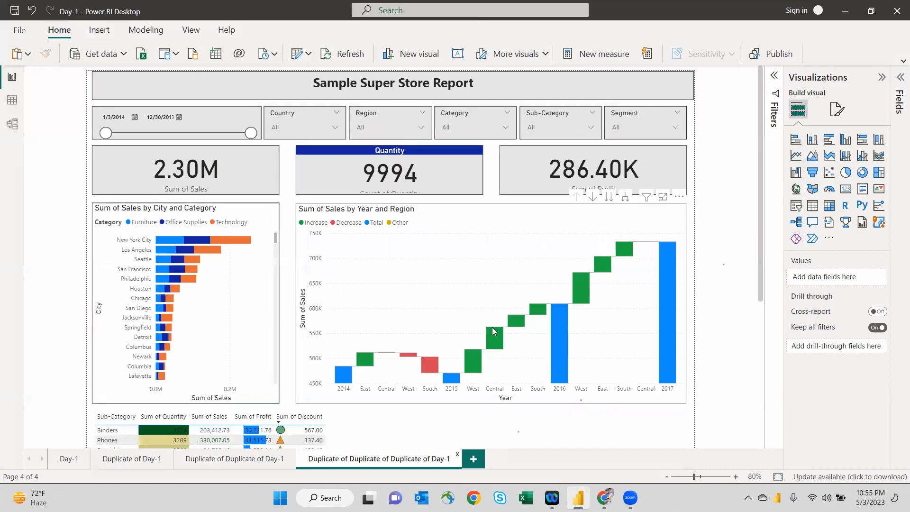
{"action": "left_click", "coordinate": [439, 300]}
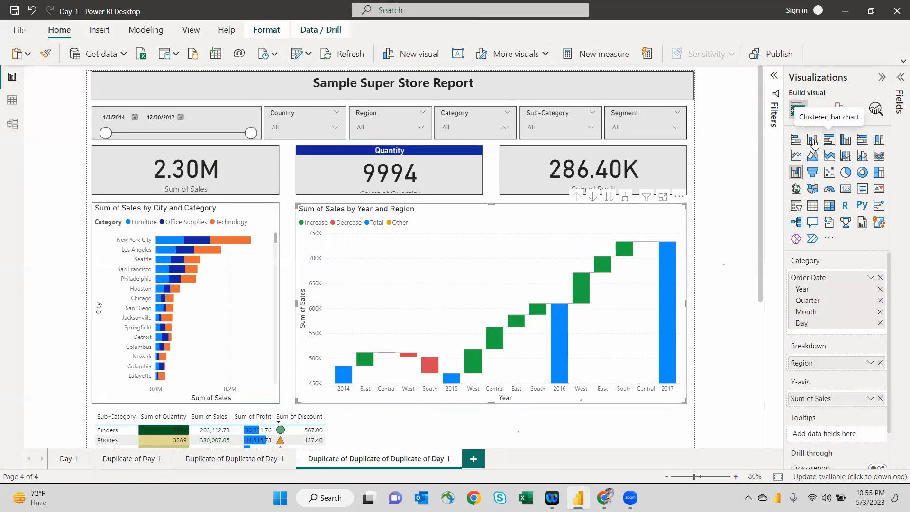
{"action": "left_click", "coordinate": [846, 139]}
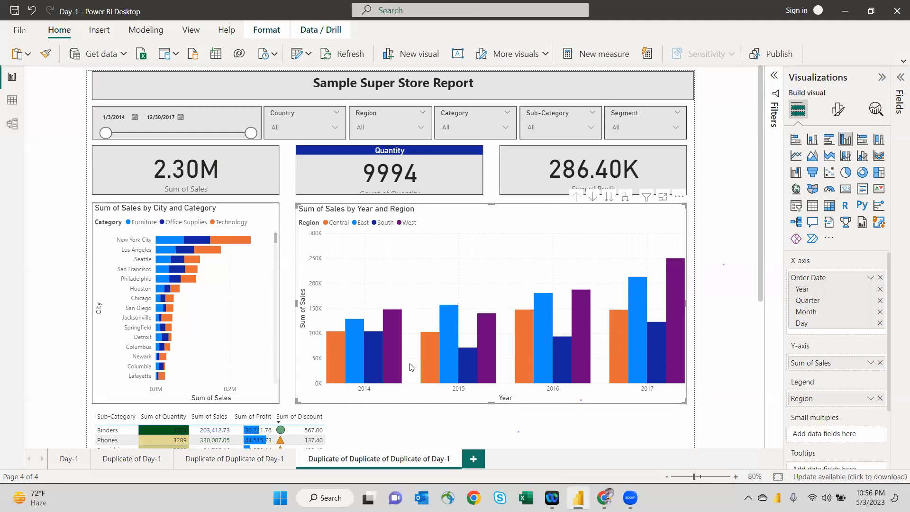
Step: Analyze where the distribution is different for the 2014 West column, and look through the sub-category and segment results
{"action": "right_click", "coordinate": [390, 323]}
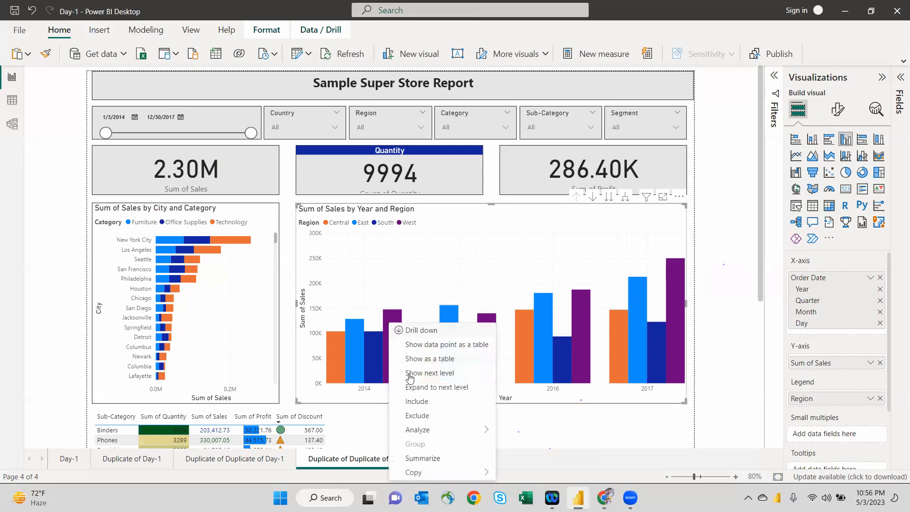
{"action": "mouse_move", "coordinate": [429, 431]}
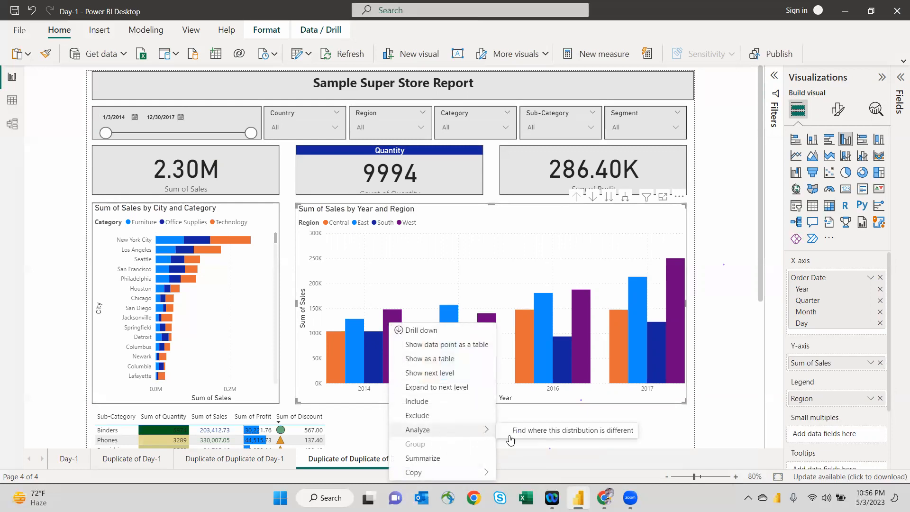
{"action": "left_click", "coordinate": [527, 429]}
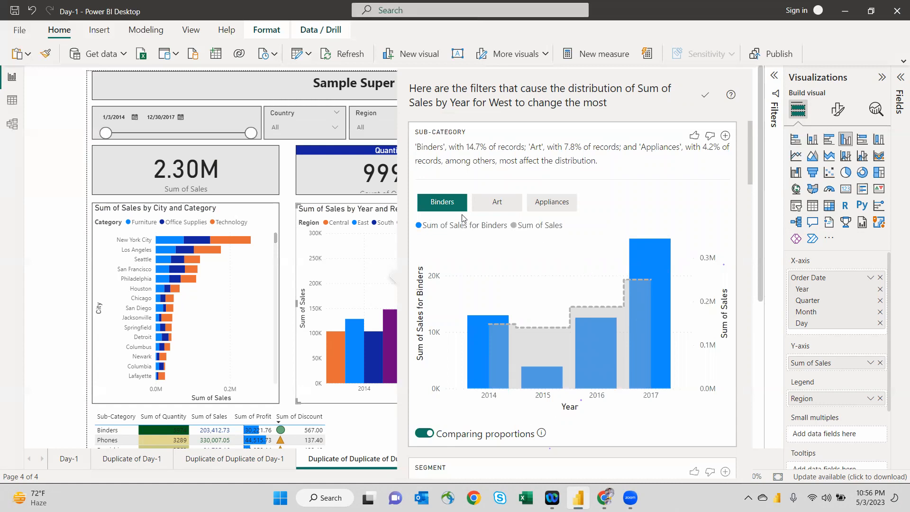
{"action": "scroll", "coordinate": [540, 260], "scroll_direction": "down", "scroll_amount": 5}
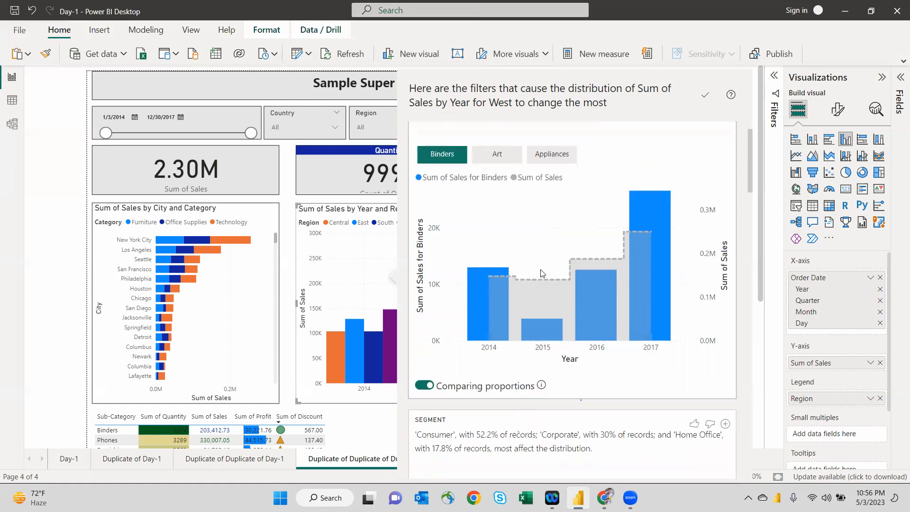
{"action": "scroll", "coordinate": [596, 279], "scroll_direction": "down", "scroll_amount": 5}
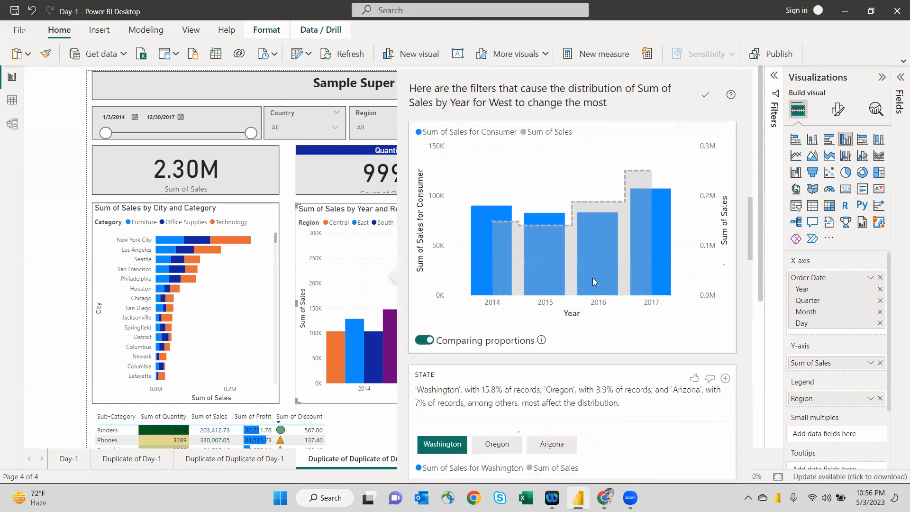
Step: Compare the yearly sales distributions for Oregon and Arizona in the State analysis
{"action": "left_click", "coordinate": [490, 342]}
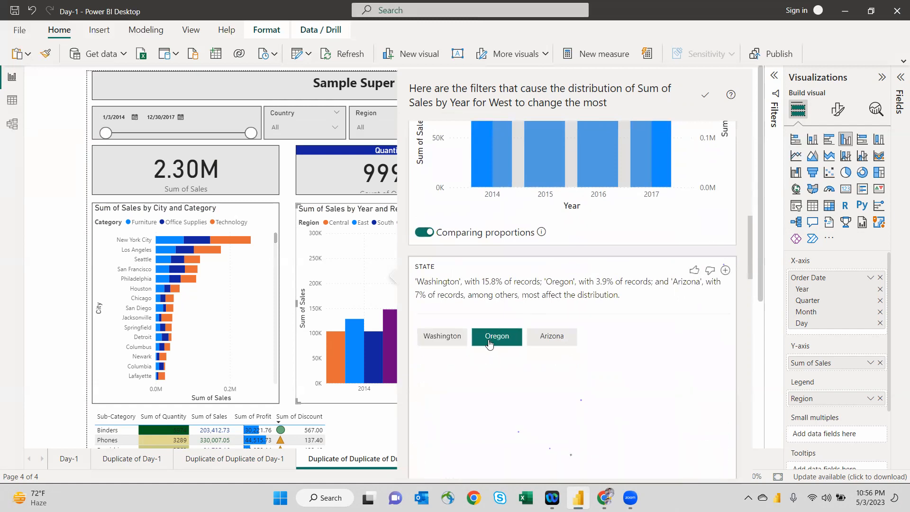
{"action": "scroll", "coordinate": [608, 346], "scroll_direction": "down", "scroll_amount": 4}
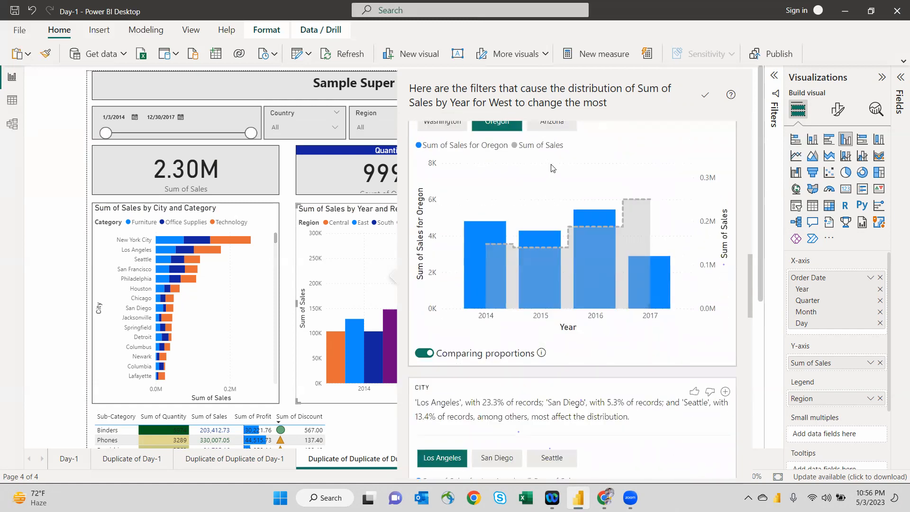
{"action": "scroll", "coordinate": [553, 164], "scroll_direction": "up", "scroll_amount": 1}
{"action": "left_click", "coordinate": [552, 178]}
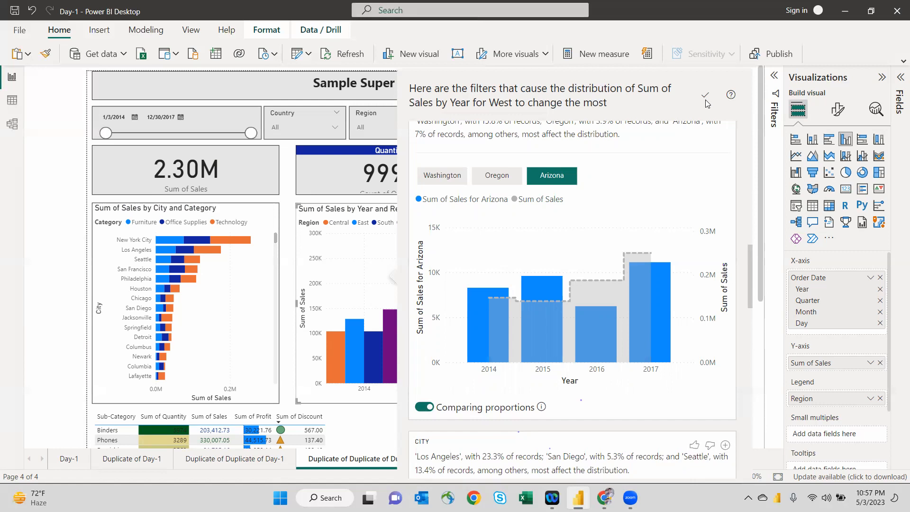
{"action": "mouse_move", "coordinate": [706, 99]}
{"action": "mouse_move", "coordinate": [705, 99]}
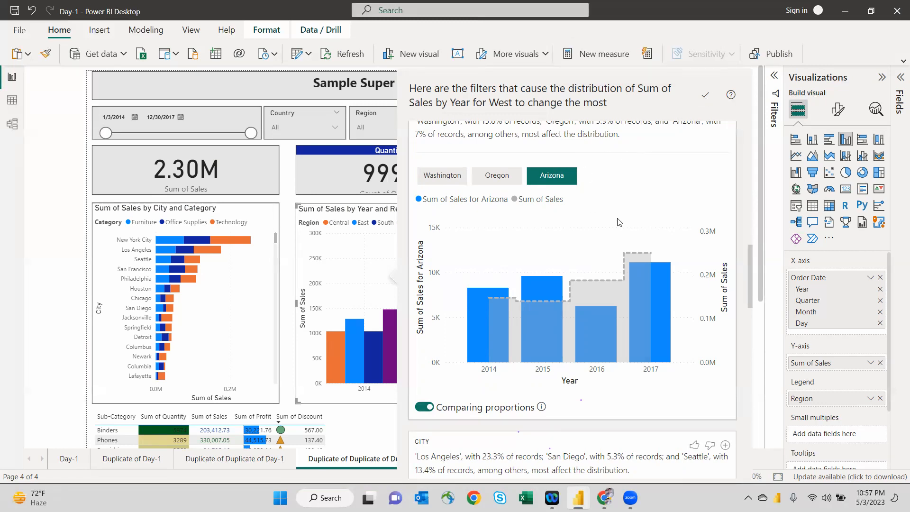
Step: Add the First Class comparison chart from the Ship Mode analysis to the report page
{"action": "left_click_drag", "start_coordinate": [750, 281], "coordinate": [744, 396]}
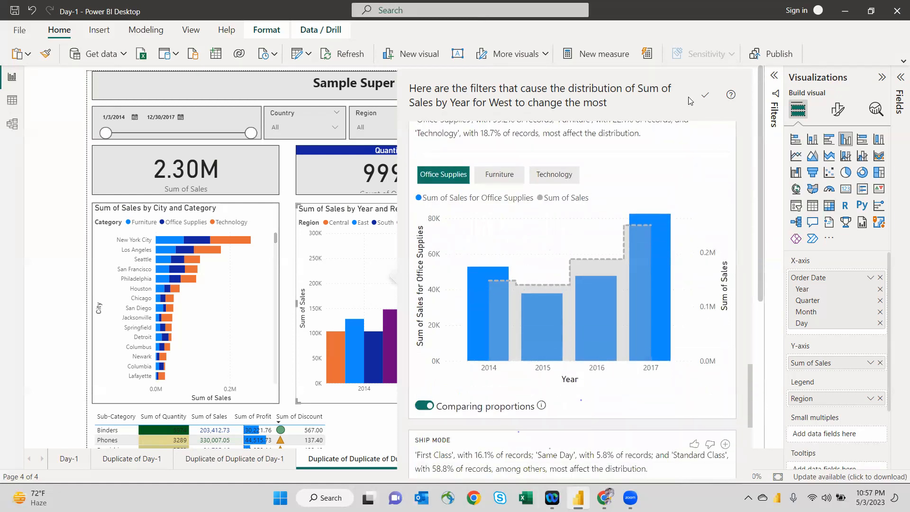
{"action": "scroll", "coordinate": [558, 324], "scroll_direction": "down", "scroll_amount": 5}
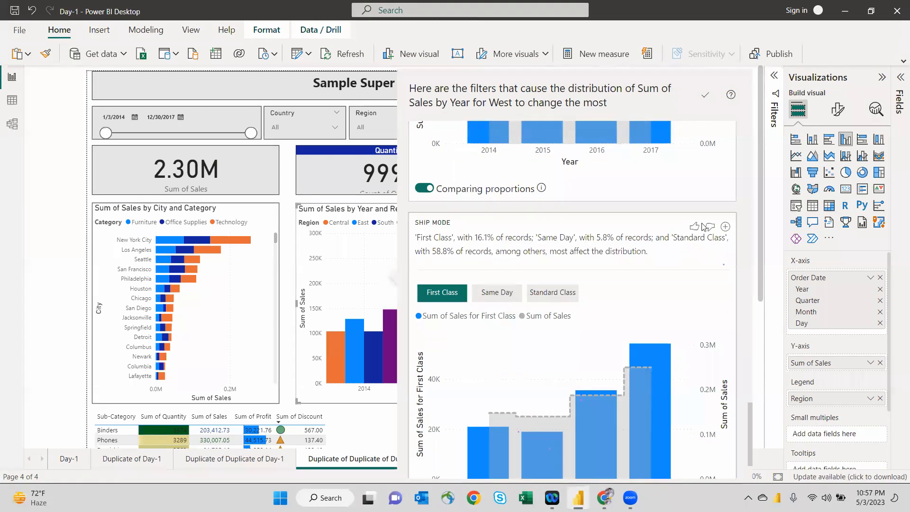
{"action": "left_click", "coordinate": [724, 228]}
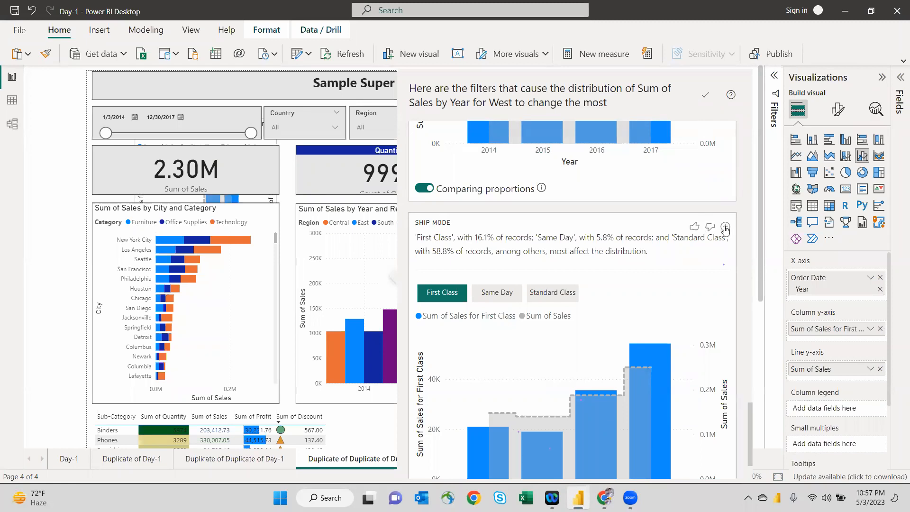
Step: Close the analysis, move the First Class sales chart over the column chart's lower part, and widen it to the page edge
{"action": "left_click", "coordinate": [152, 192]}
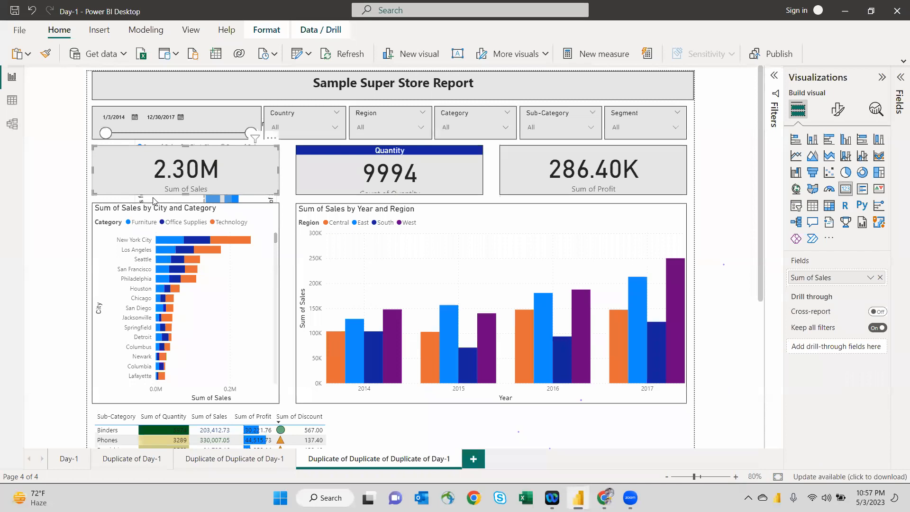
{"action": "left_click_drag", "start_coordinate": [178, 200], "coordinate": [551, 415]}
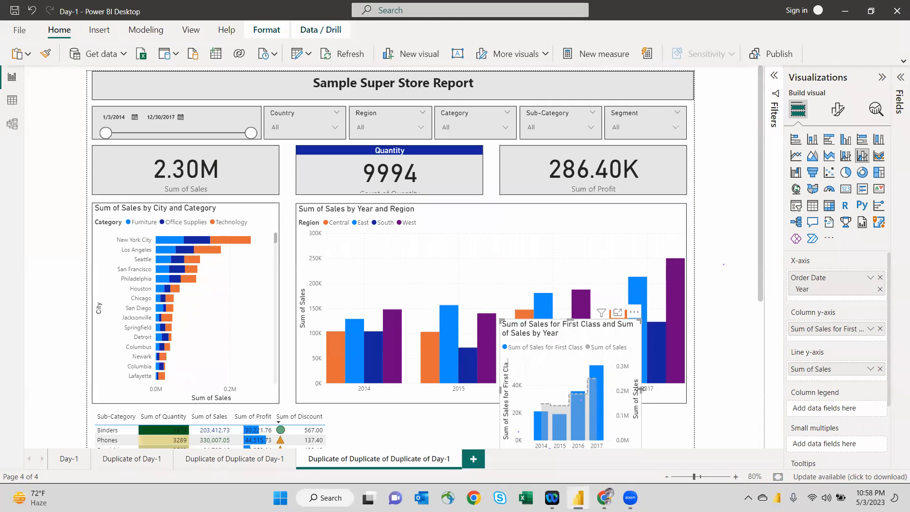
{"action": "left_click_drag", "start_coordinate": [641, 389], "coordinate": [694, 392]}
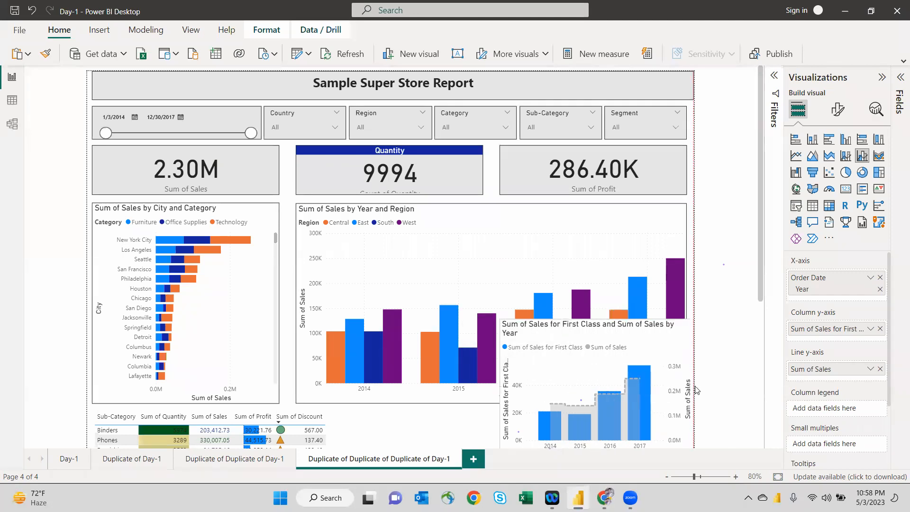
{"action": "left_click", "coordinate": [485, 398]}
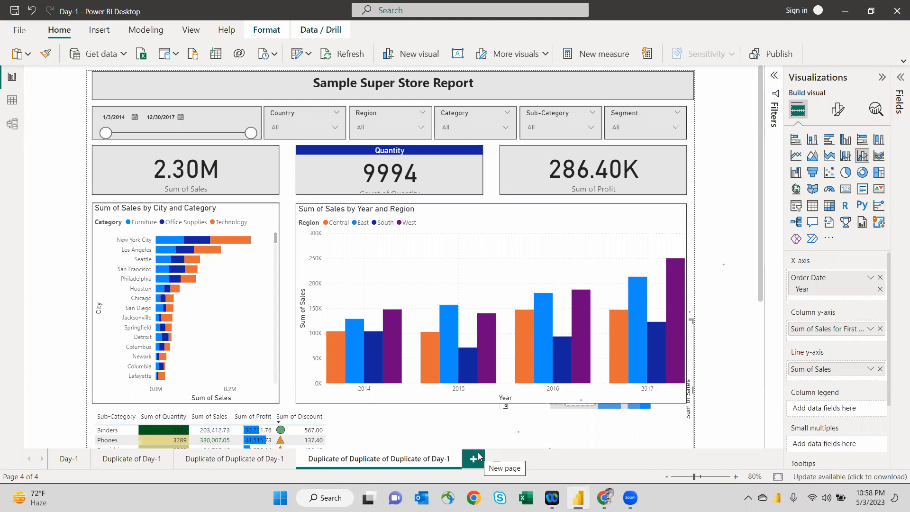
Step: Highlight 2016 in the First Class sales chart, and restore the Year and Region column chart to its place beside the city chart
{"action": "left_click", "coordinate": [598, 414]}
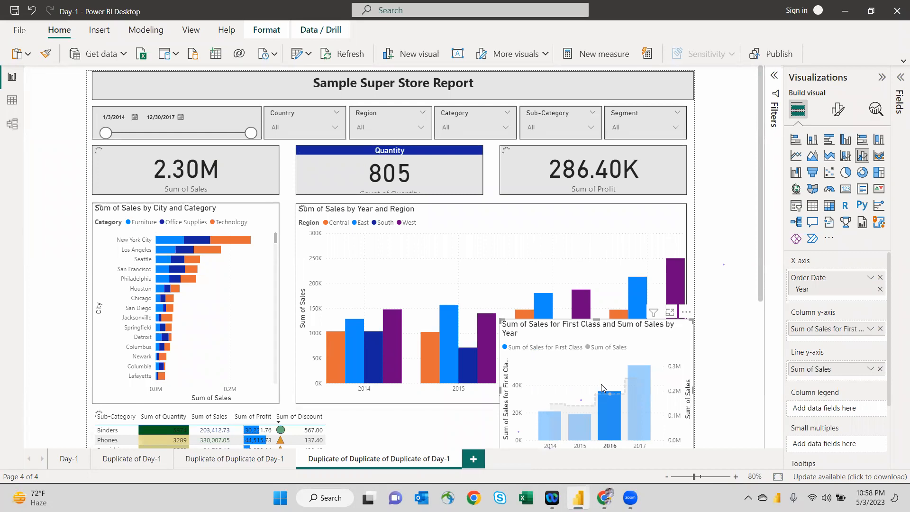
{"action": "scroll", "coordinate": [601, 384], "scroll_direction": "down", "scroll_amount": 3}
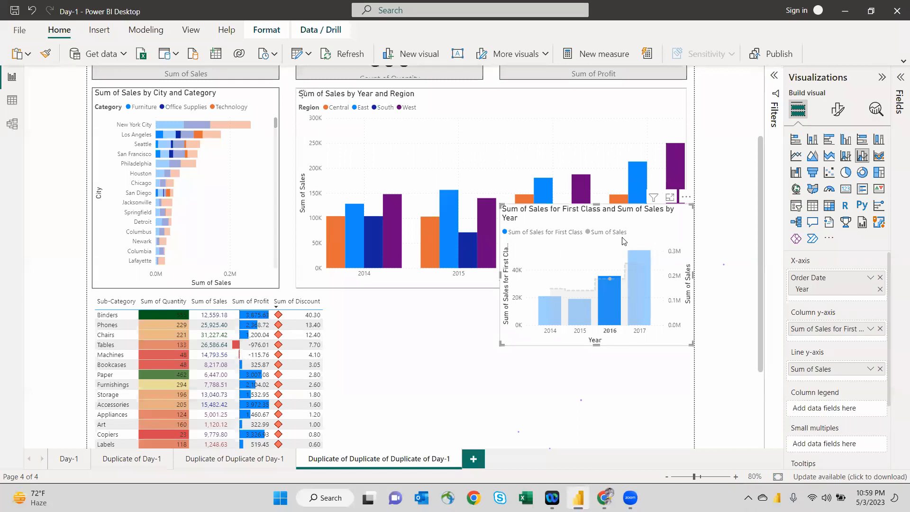
{"action": "left_click", "coordinate": [602, 285]}
{"action": "key", "text": "ctrl+z"}
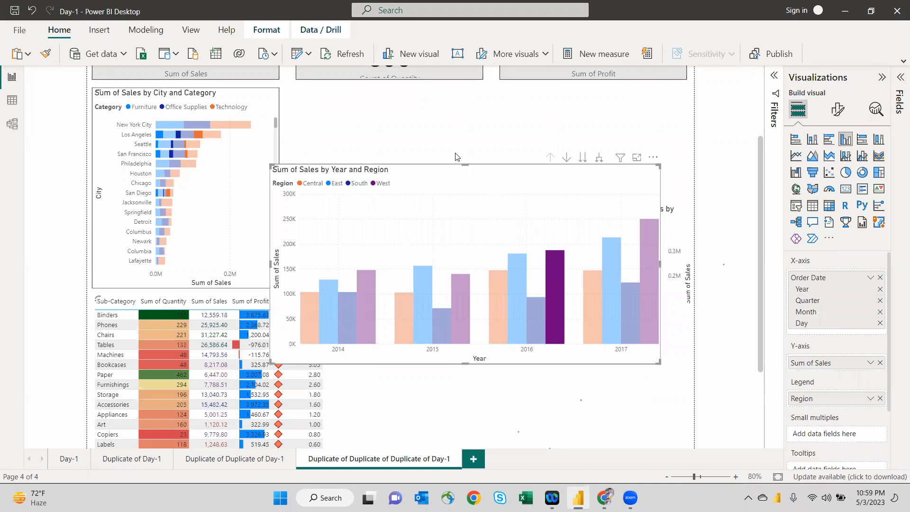
{"action": "key", "text": "ctrl+y"}
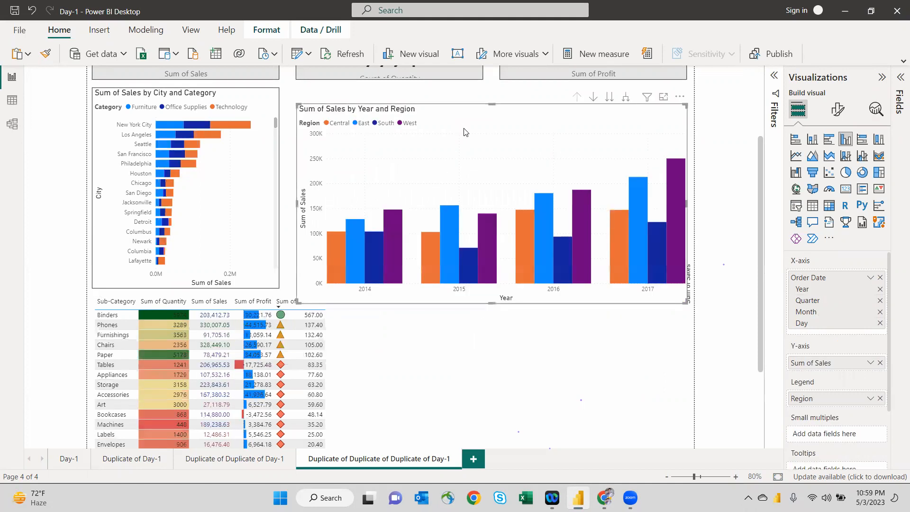
{"action": "mouse_move", "coordinate": [453, 117]}
{"action": "left_mouse_down"}
{"action": "mouse_move", "coordinate": [446, 91]}
{"action": "mouse_move", "coordinate": [463, 101]}
{"action": "mouse_move", "coordinate": [457, 109]}
{"action": "mouse_move", "coordinate": [451, 99]}
{"action": "left_mouse_up"}
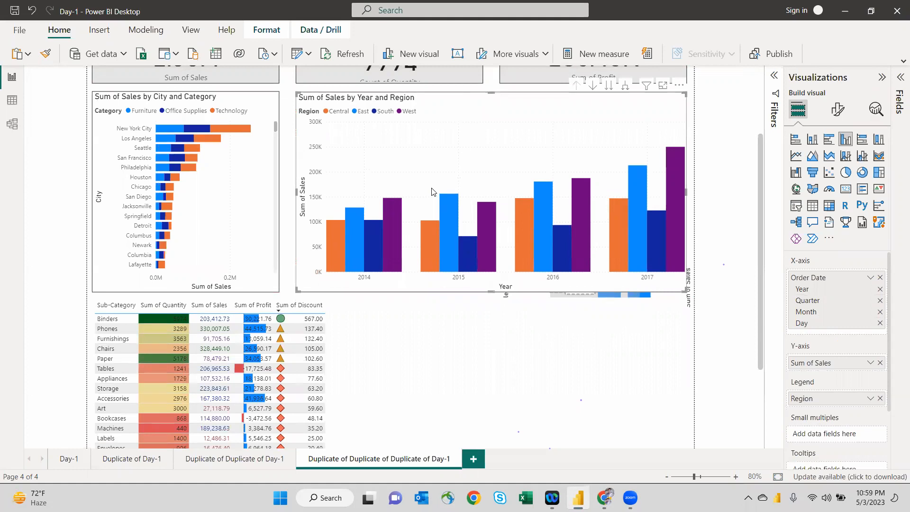
Step: Move the First Class sales chart off the Year and Region column chart, down into the sub-category table's area
{"action": "left_click", "coordinate": [524, 297]}
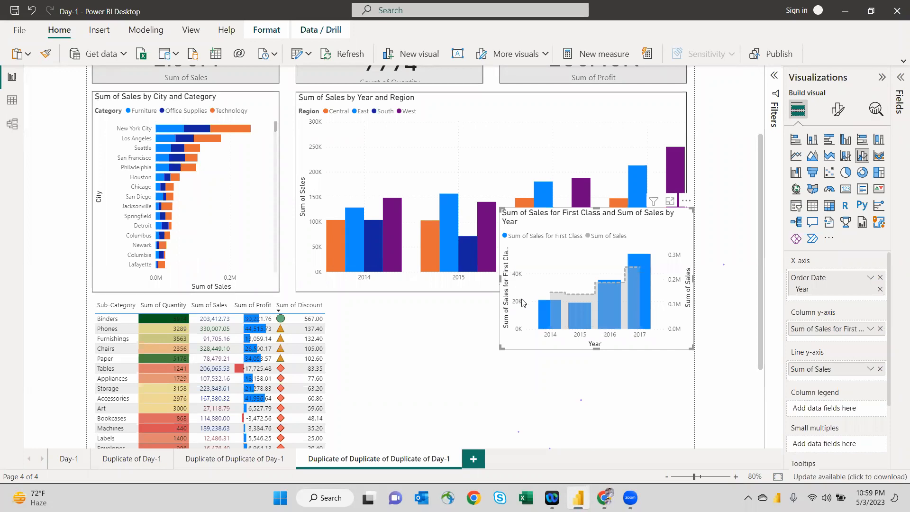
{"action": "left_click_drag", "start_coordinate": [585, 259], "coordinate": [562, 356]}
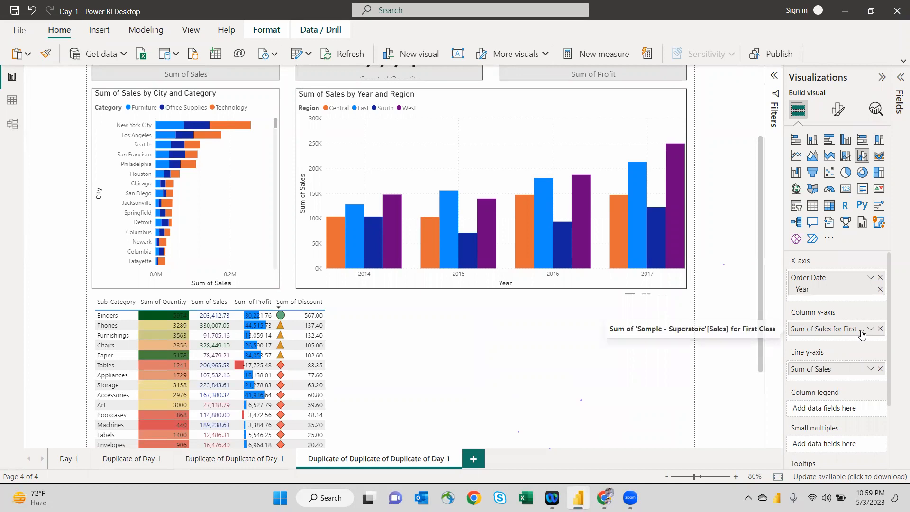
Step: Highlight the 2014 West column in the Sum of Sales by Year and Region chart, and clear the highlight
{"action": "left_click", "coordinate": [553, 157]}
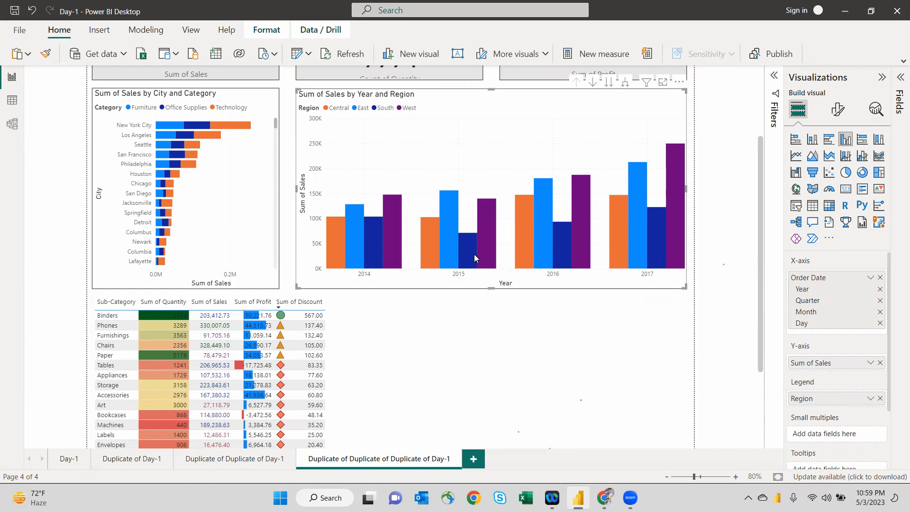
{"action": "mouse_move", "coordinate": [475, 257]}
{"action": "mouse_move", "coordinate": [398, 208]}
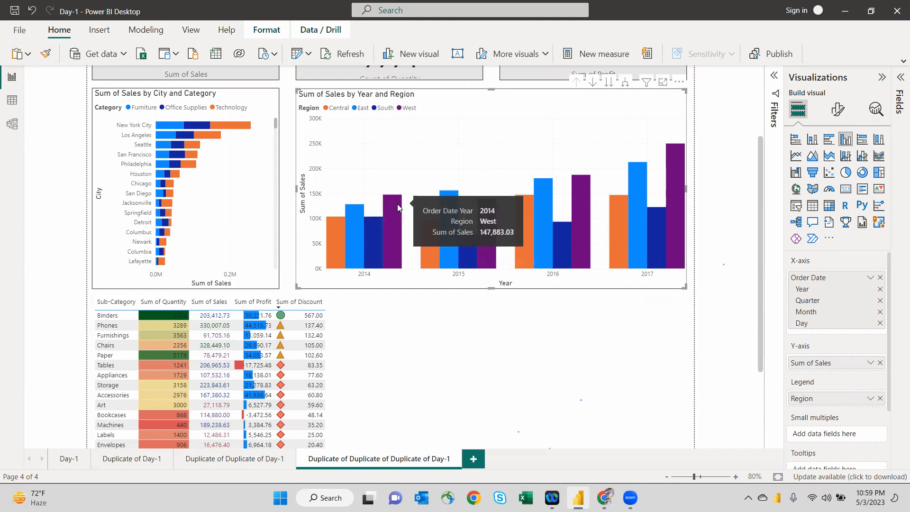
{"action": "left_click", "coordinate": [397, 206]}
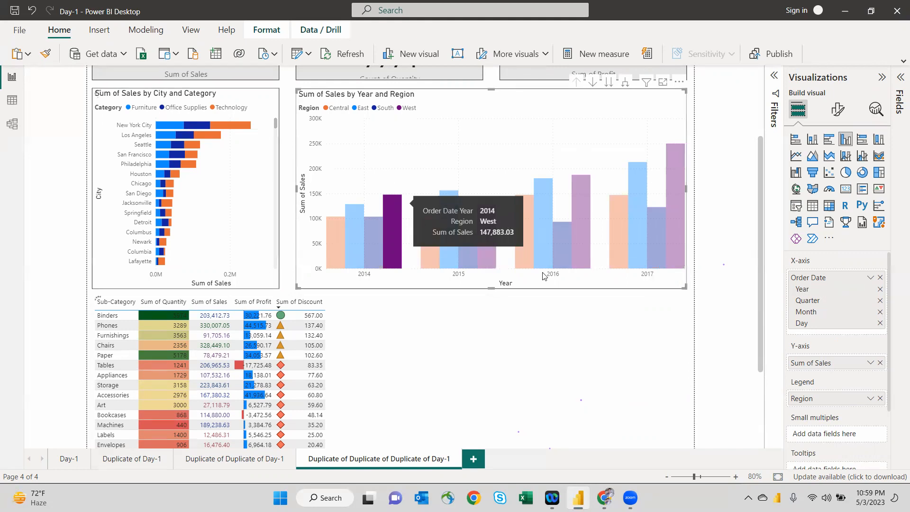
{"action": "left_click", "coordinate": [394, 214]}
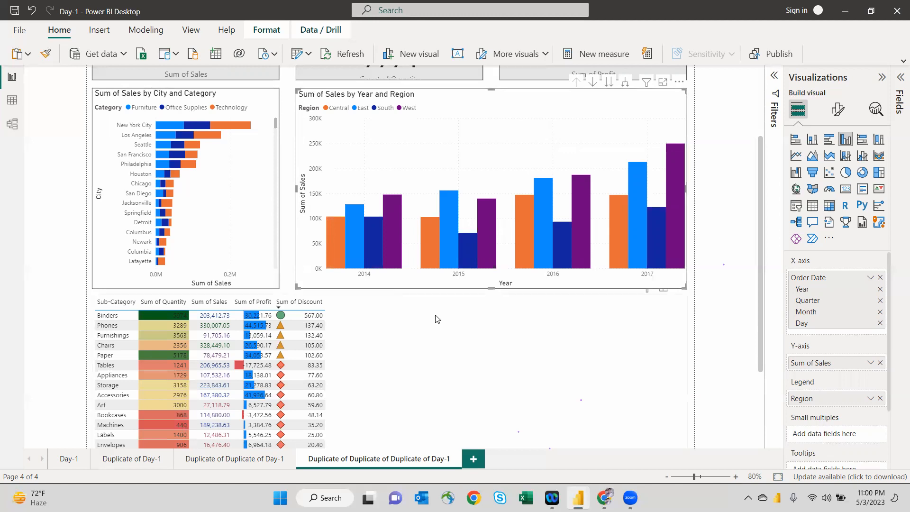
{"action": "mouse_move", "coordinate": [398, 250]}
{"action": "scroll", "coordinate": [436, 401], "scroll_direction": "down", "scroll_amount": 3}
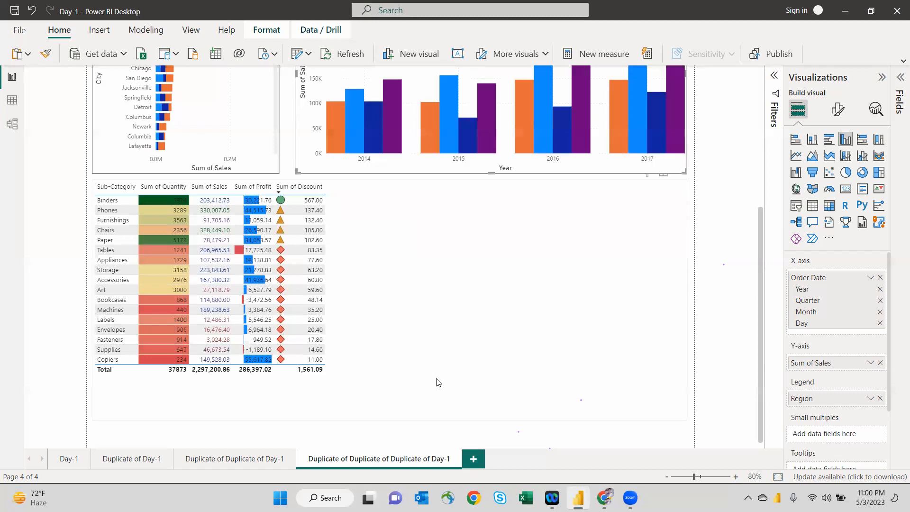
{"action": "left_click", "coordinate": [472, 279]}
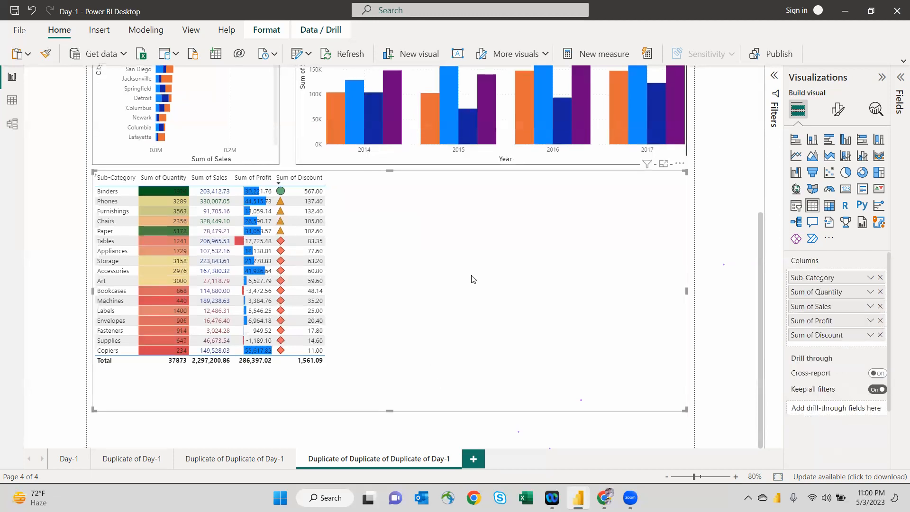
Step: Turn on data labels for the Sum of Sales by Year and Region column chart
{"action": "scroll", "coordinate": [472, 279], "scroll_direction": "up", "scroll_amount": 6}
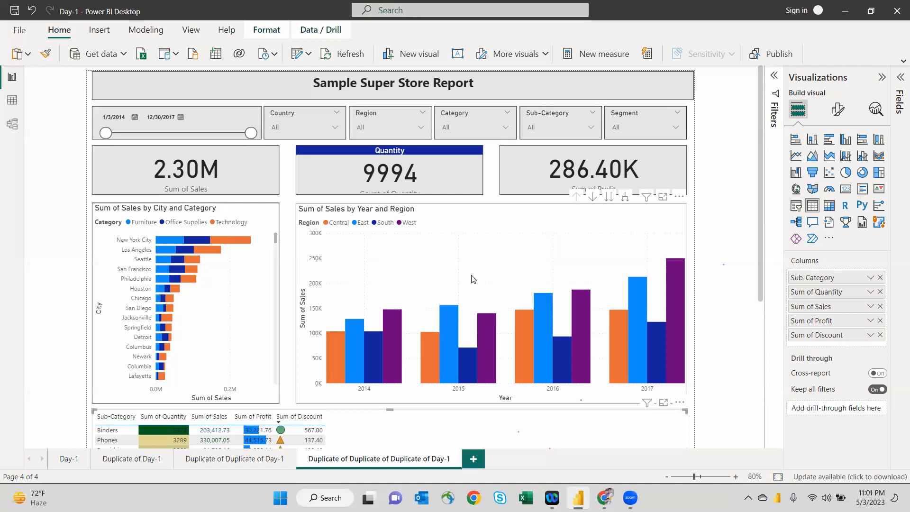
{"action": "left_click", "coordinate": [413, 282]}
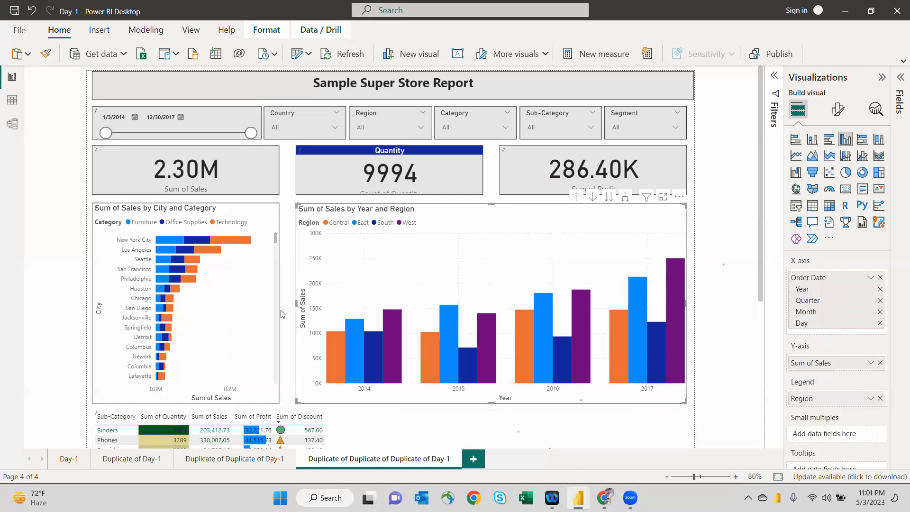
{"action": "left_click", "coordinate": [838, 113]}
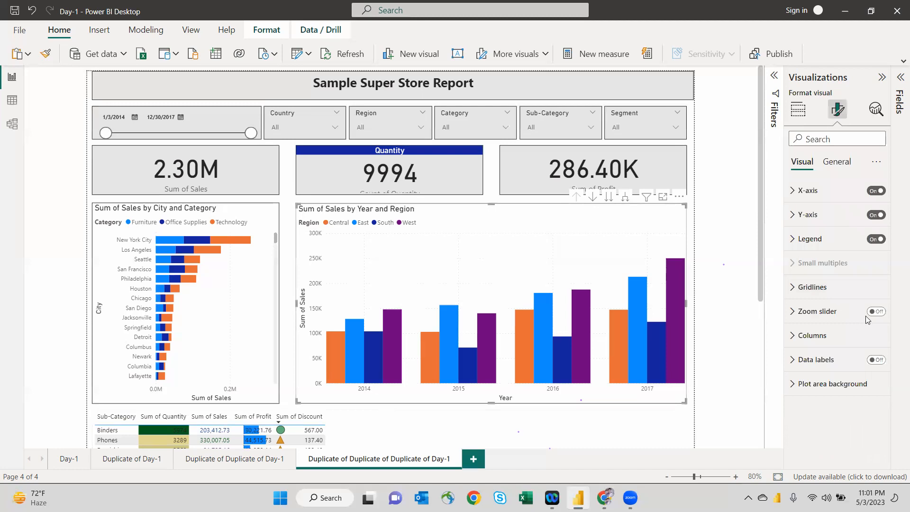
{"action": "left_click", "coordinate": [877, 360]}
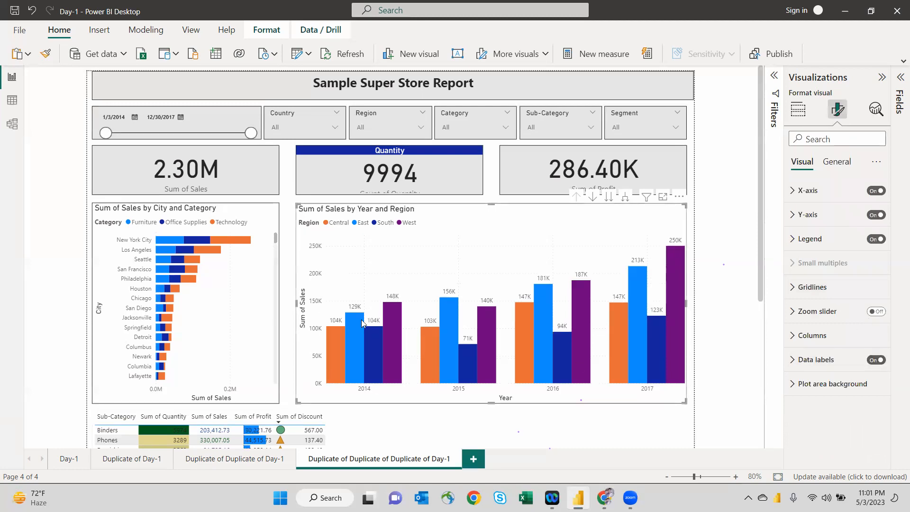
Step: Open the sub-category table's Sum of Sales filter and examine its comparison operators and And/Or condition fields
{"action": "left_click", "coordinate": [531, 421]}
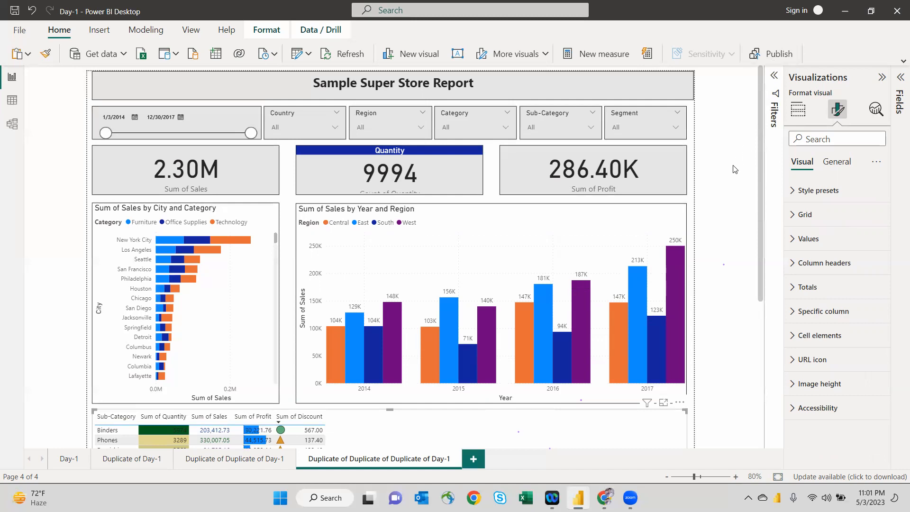
{"action": "left_click", "coordinate": [774, 77]}
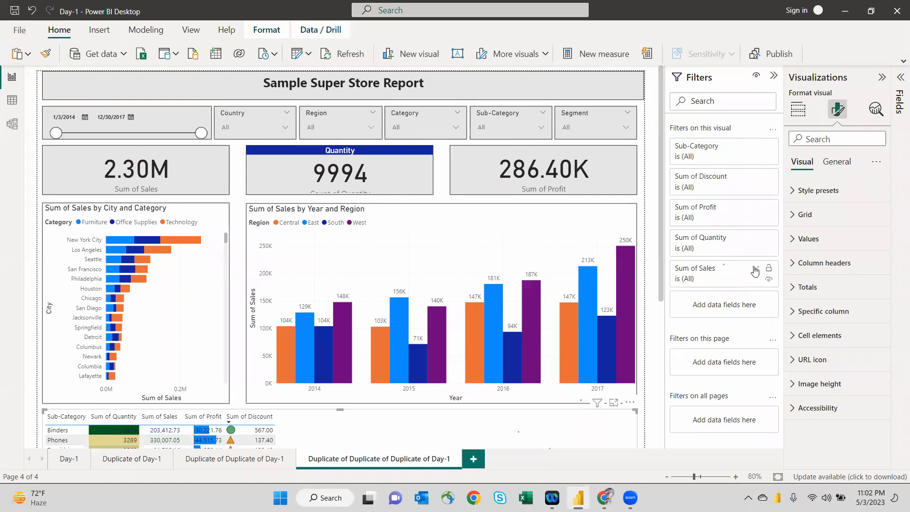
{"action": "left_click", "coordinate": [755, 269]}
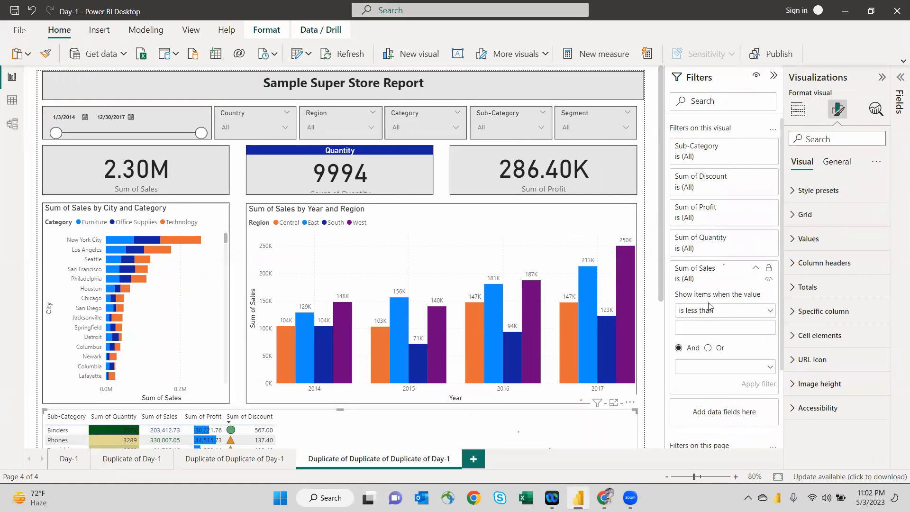
{"action": "left_click", "coordinate": [686, 315]}
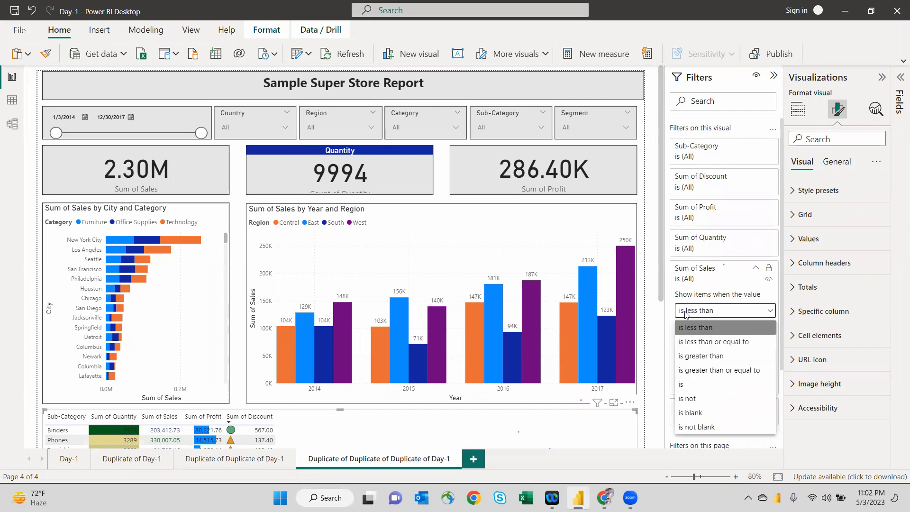
{"action": "left_click", "coordinate": [720, 279]}
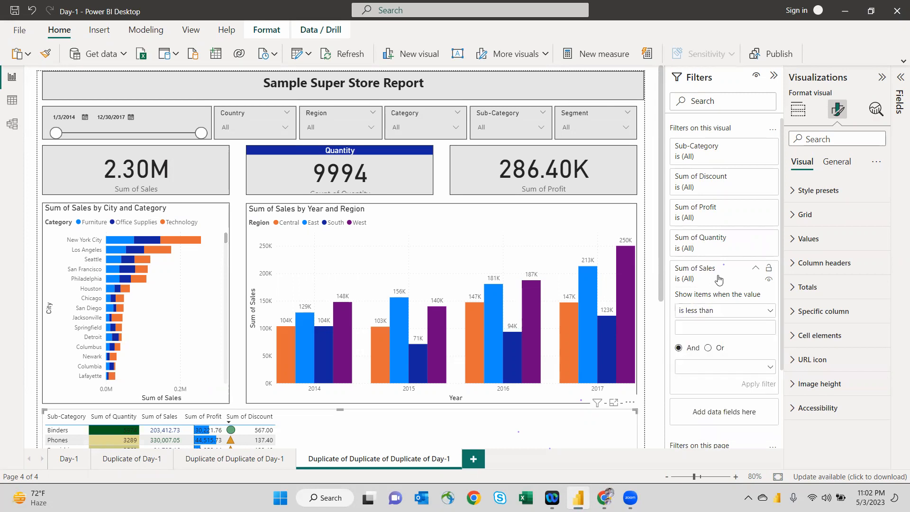
{"action": "left_click", "coordinate": [711, 310]}
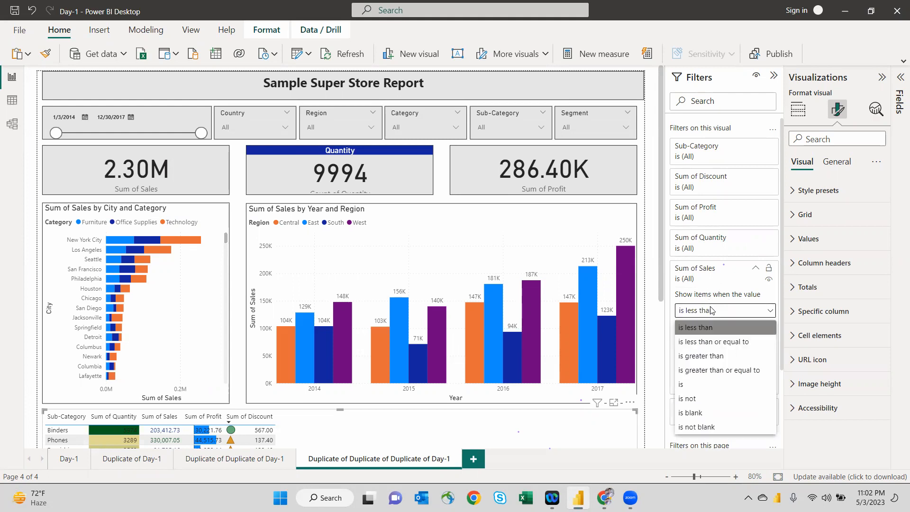
{"action": "left_click", "coordinate": [718, 286]}
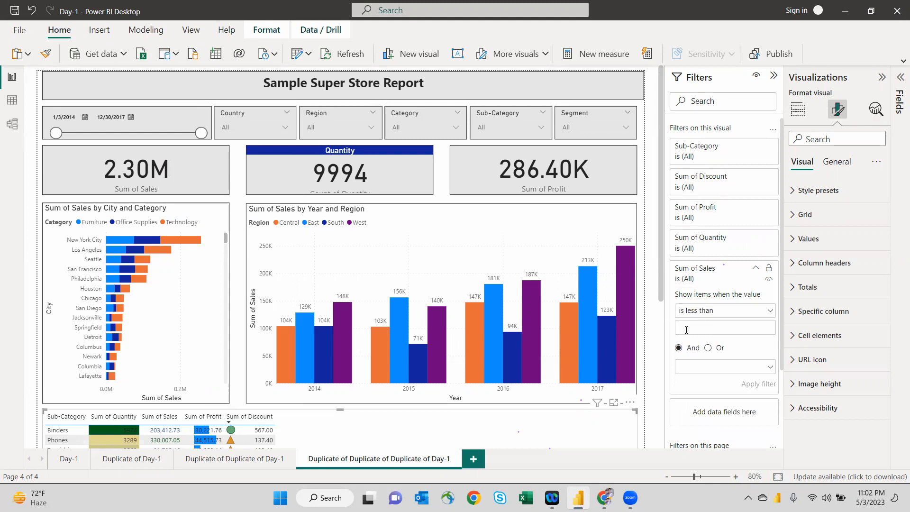
{"action": "scroll", "coordinate": [730, 360], "scroll_direction": "down", "scroll_amount": 3}
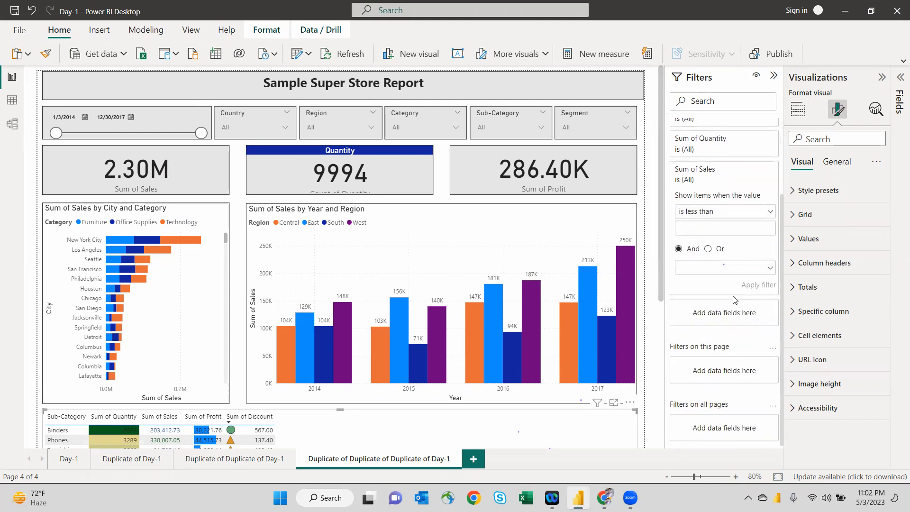
{"action": "scroll", "coordinate": [762, 239], "scroll_direction": "up", "scroll_amount": 3}
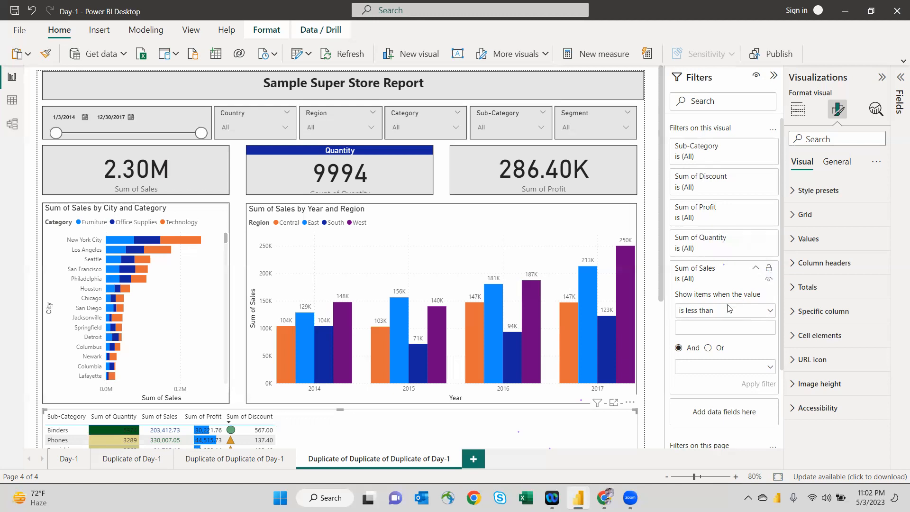
Step: Review the Sum of Sales filter's list of comparison operators once more, and collapse the filter card
{"action": "left_click", "coordinate": [686, 281]}
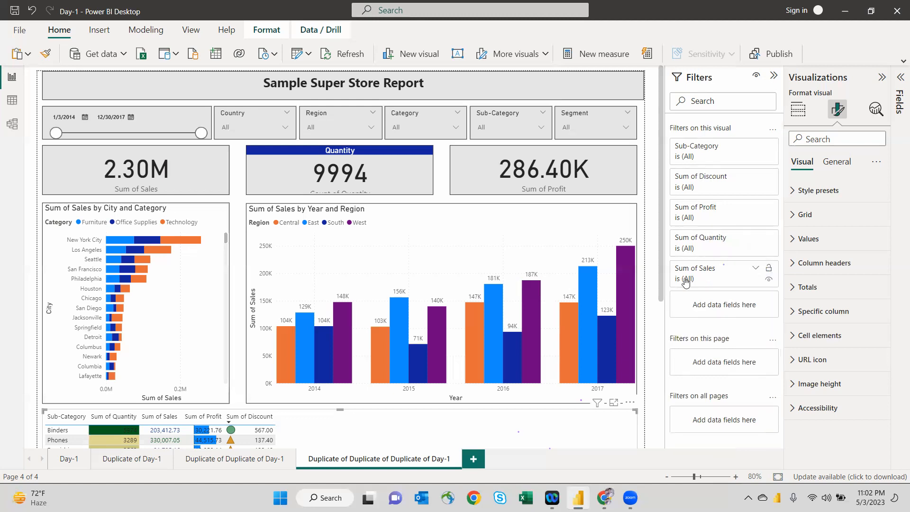
{"action": "left_click", "coordinate": [685, 280]}
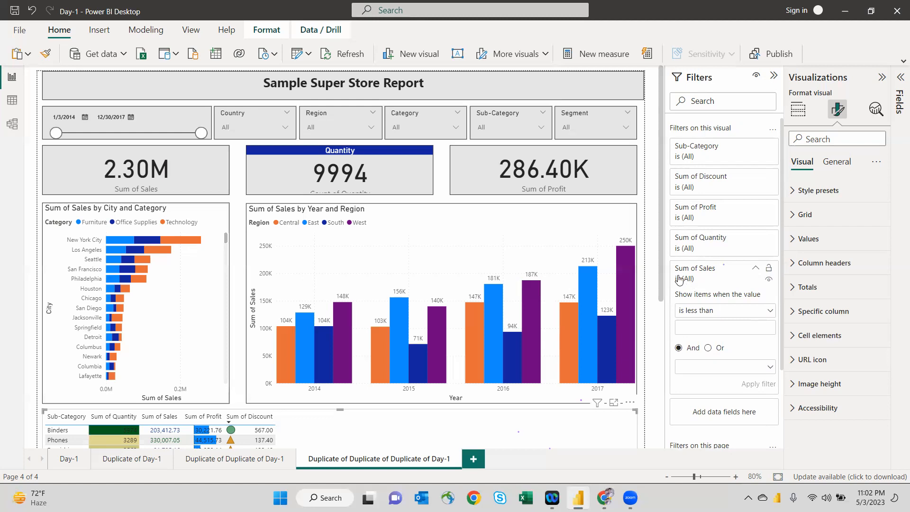
{"action": "left_click", "coordinate": [721, 311]}
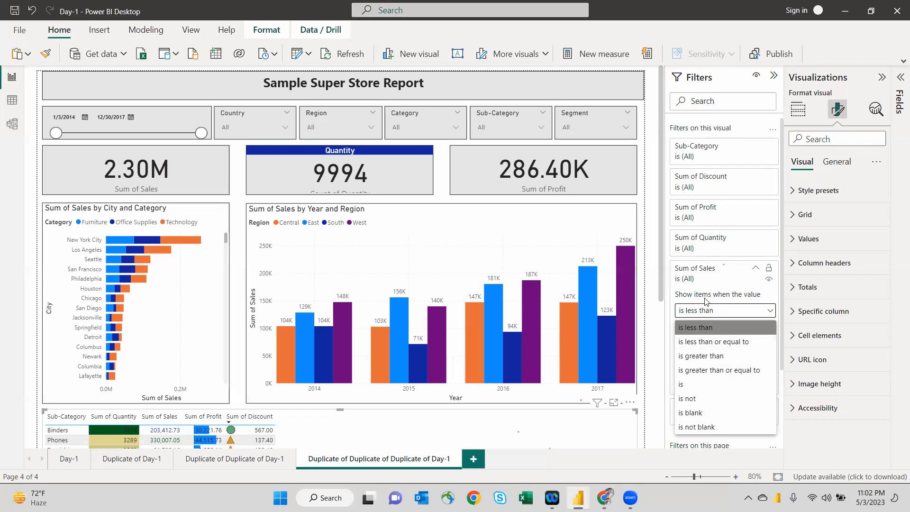
{"action": "left_click", "coordinate": [713, 281]}
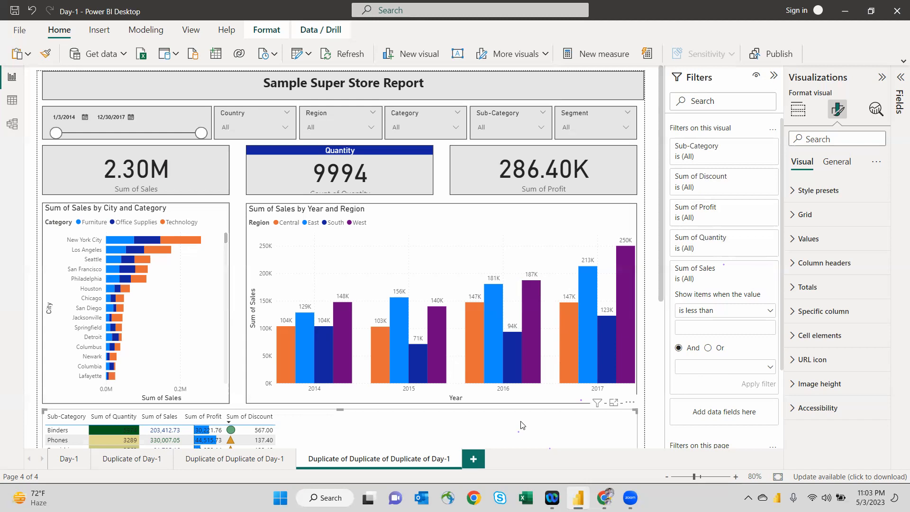
{"action": "left_click", "coordinate": [752, 282]}
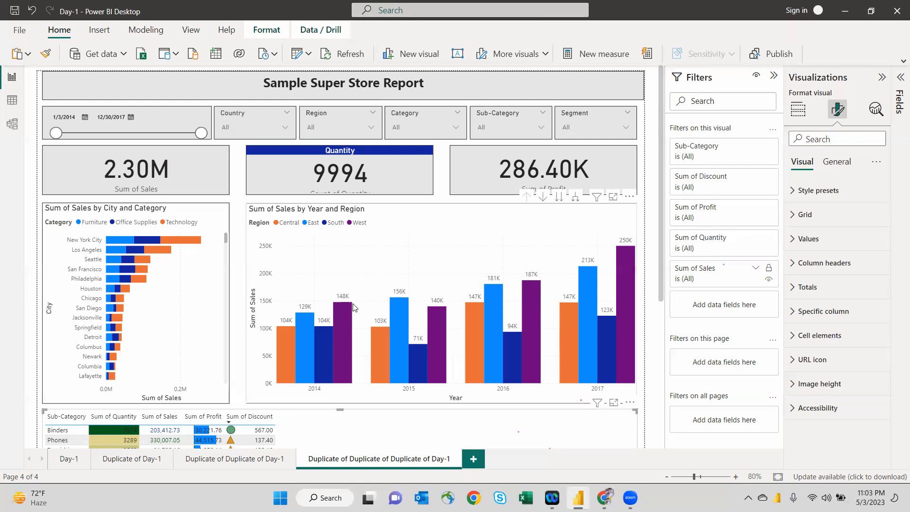
Step: Sort the sub-category table by Sum of Sales in descending order
{"action": "scroll", "coordinate": [335, 373], "scroll_direction": "down", "scroll_amount": 5}
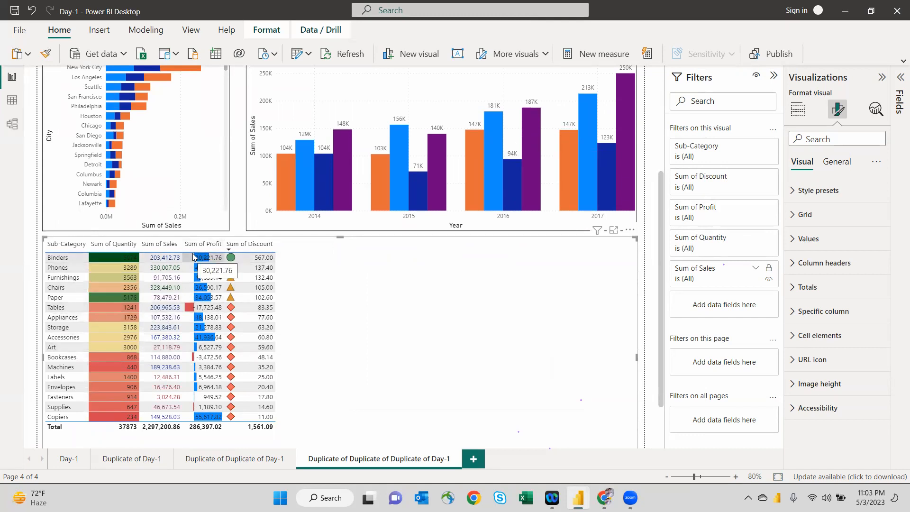
{"action": "left_click", "coordinate": [161, 246]}
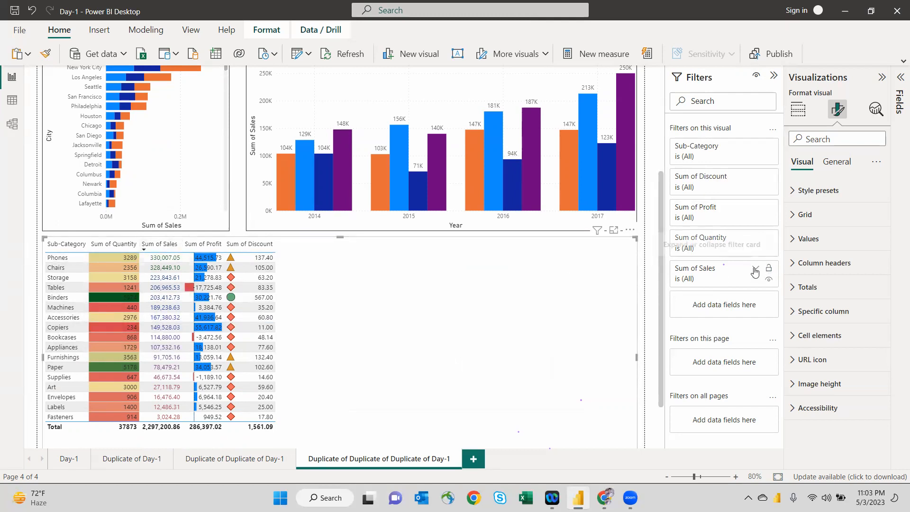
Step: Reopen the sub-category table's Sum of Sales filter and review its comparison operators from less than to not blank
{"action": "left_click", "coordinate": [756, 271]}
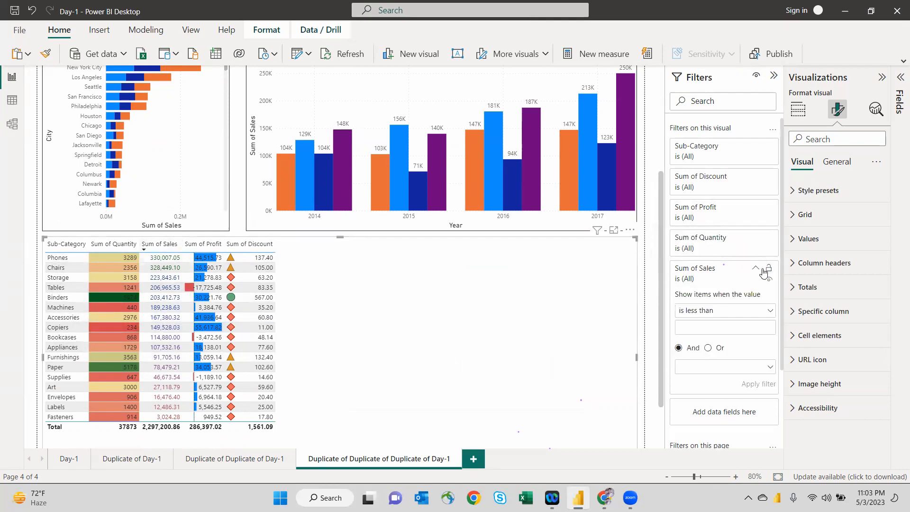
{"action": "left_click", "coordinate": [738, 315]}
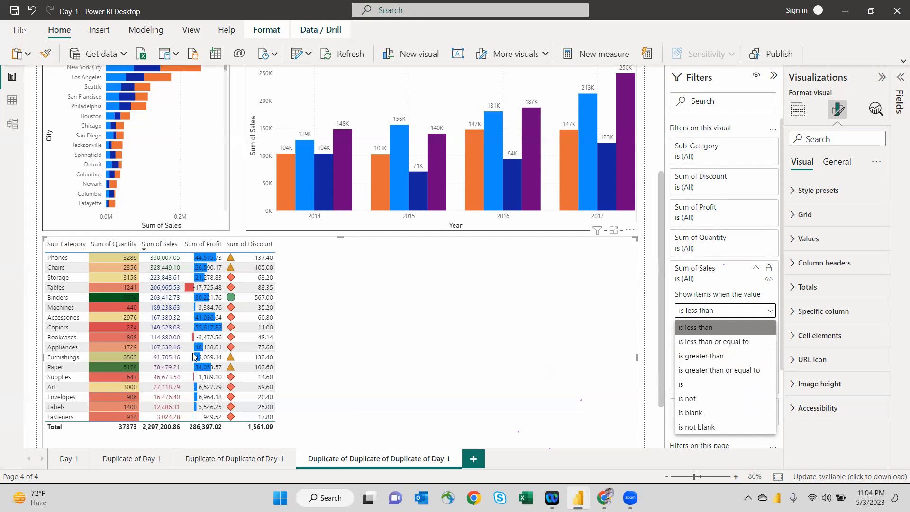
{"action": "left_click", "coordinate": [471, 265]}
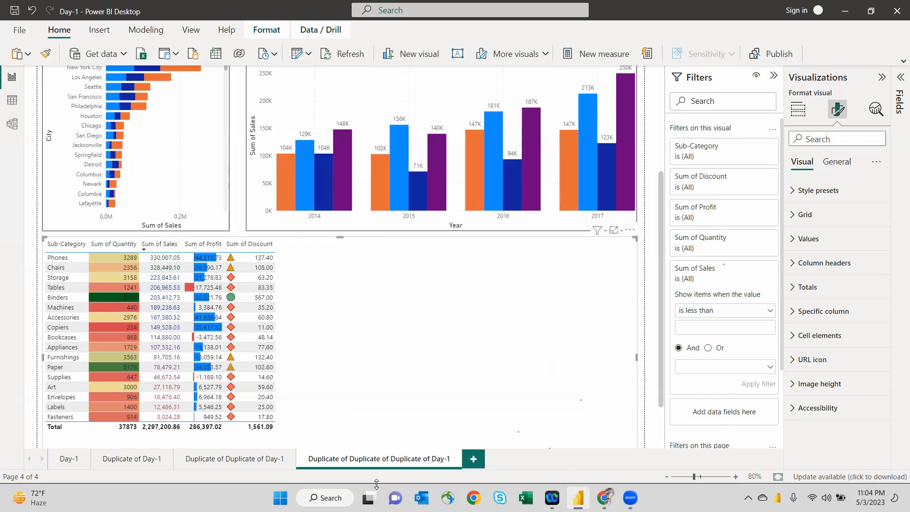
Step: Distribute the Sum of Sales, Quantity and Sum of Profit cards horizontally, and clear the selection
{"action": "left_click_drag", "start_coordinate": [661, 338], "coordinate": [655, 251]}
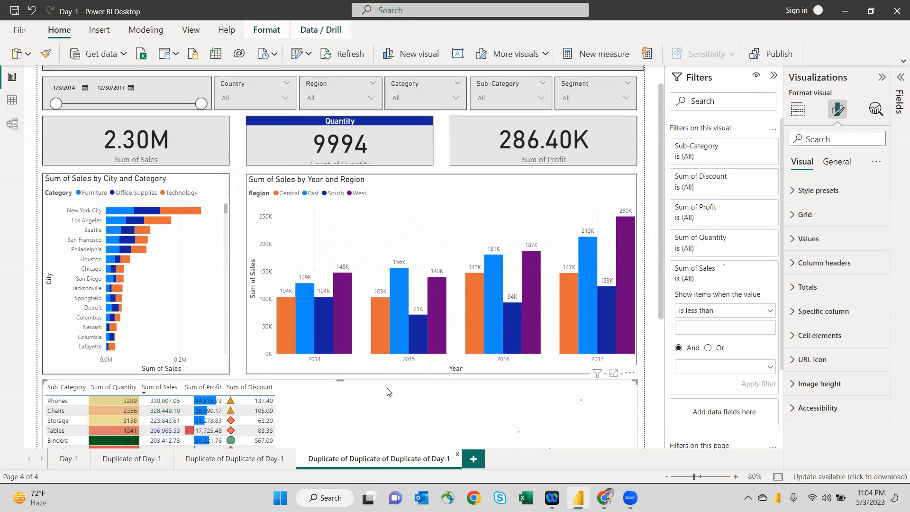
{"action": "left_click", "coordinate": [209, 138]}
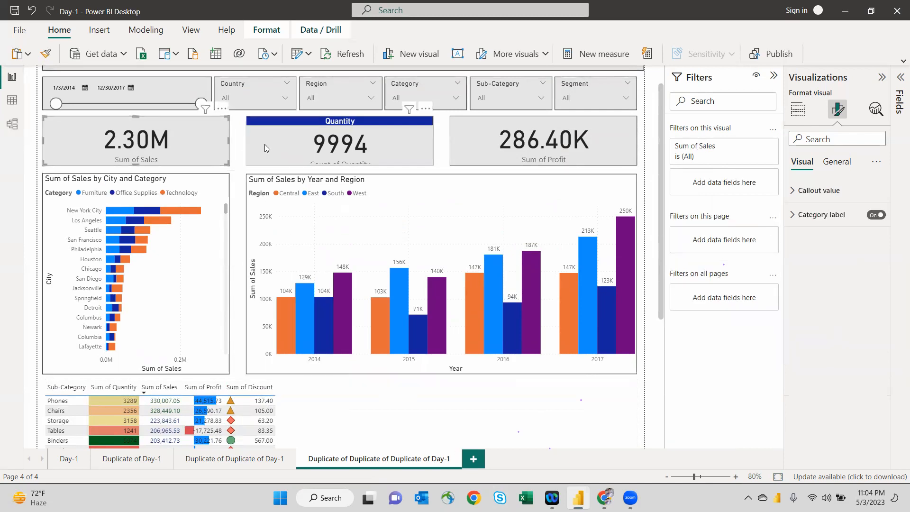
{"action": "left_click", "coordinate": [264, 144], "text": "ctrl"}
{"action": "left_click", "coordinate": [468, 142], "text": "ctrl"}
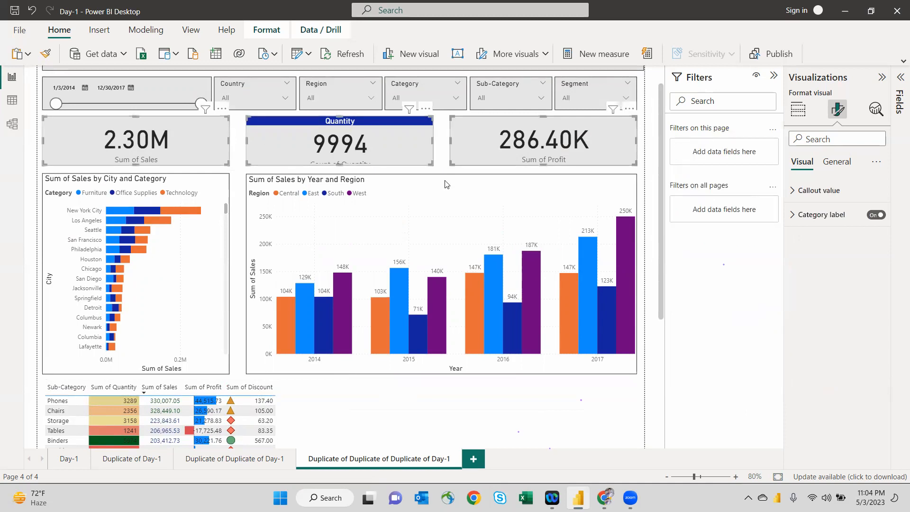
{"action": "scroll", "coordinate": [434, 182], "scroll_direction": "up", "scroll_amount": 1}
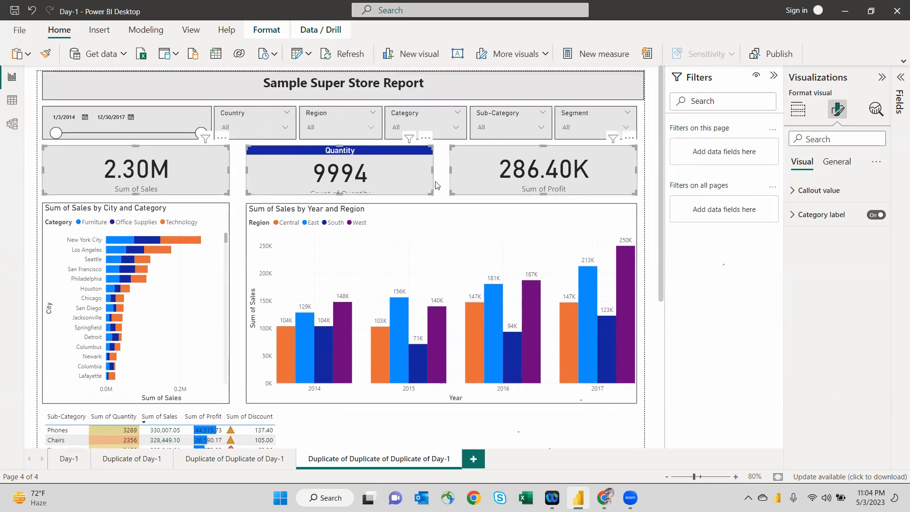
{"action": "left_click", "coordinate": [192, 31]}
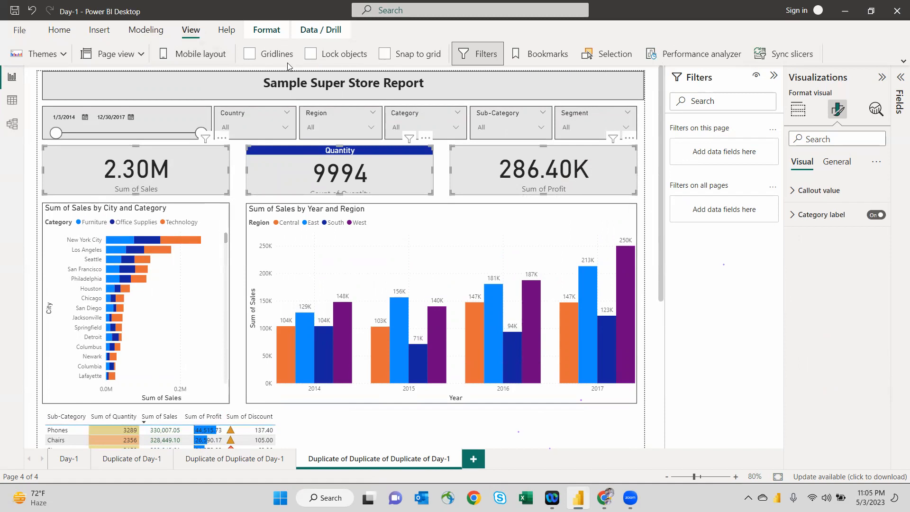
{"action": "left_click", "coordinate": [267, 31]}
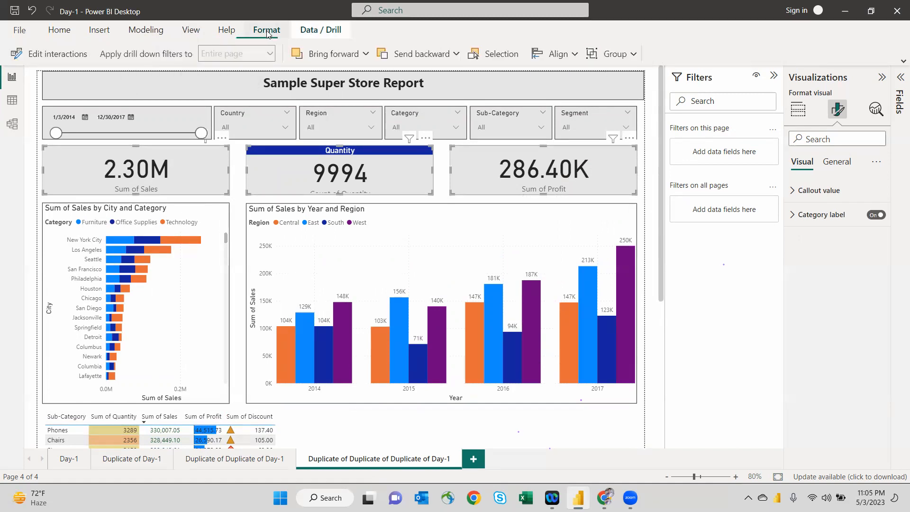
{"action": "left_click", "coordinate": [576, 56]}
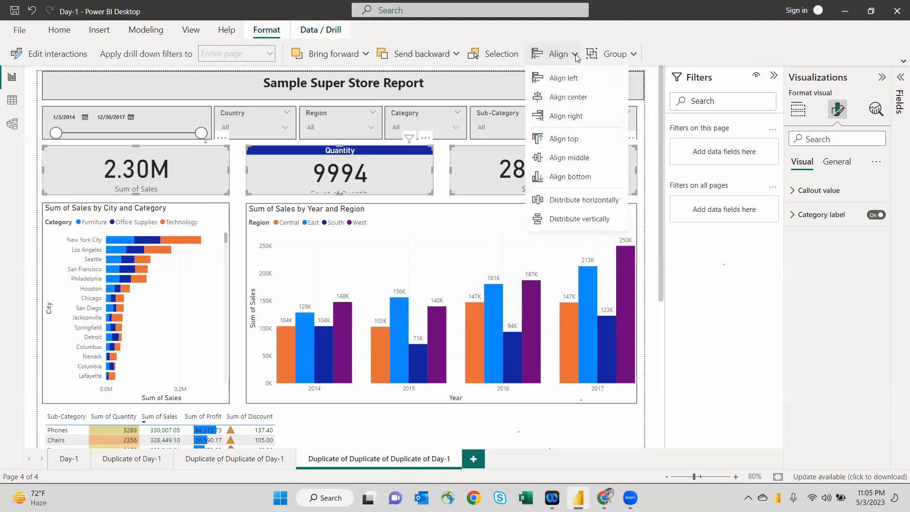
{"action": "left_click", "coordinate": [581, 200]}
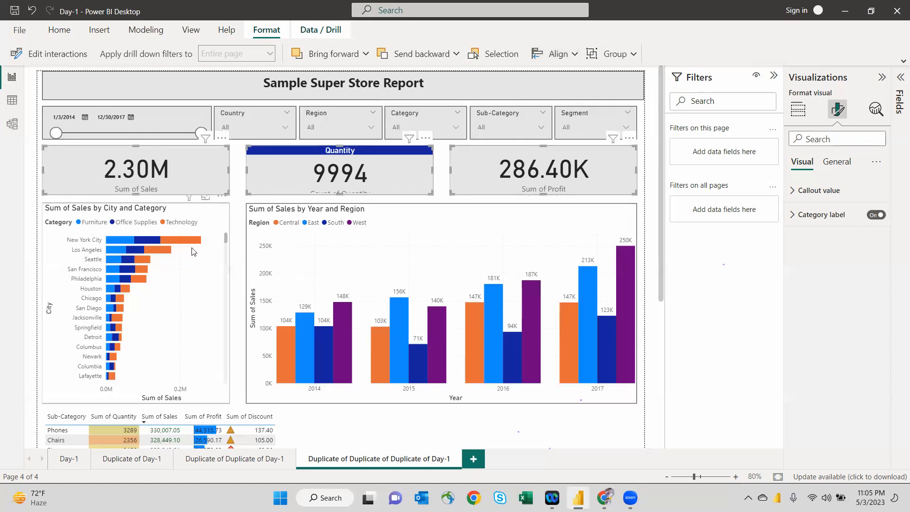
{"action": "left_click", "coordinate": [240, 278]}
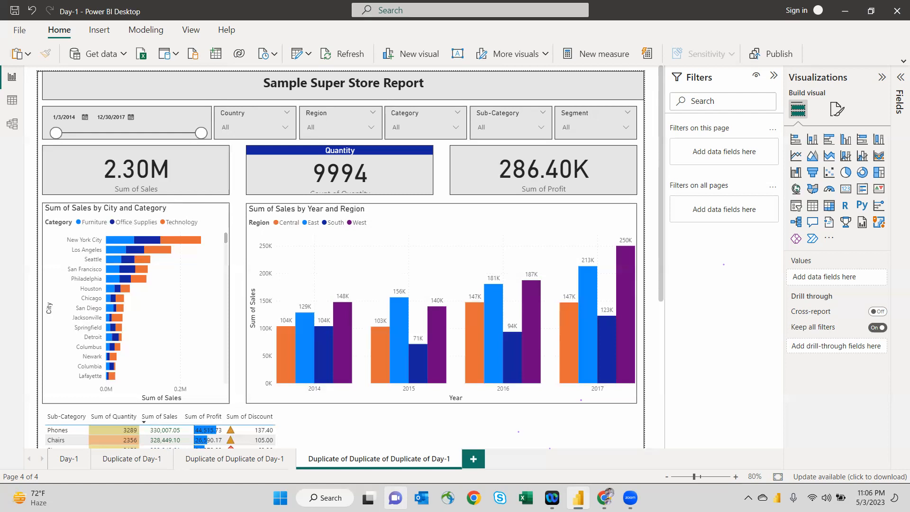
Step: Inspect the field assignments and drill-through settings of the Sum of Sales by Year and Region chart, and deselect it
{"action": "left_click", "coordinate": [423, 213]}
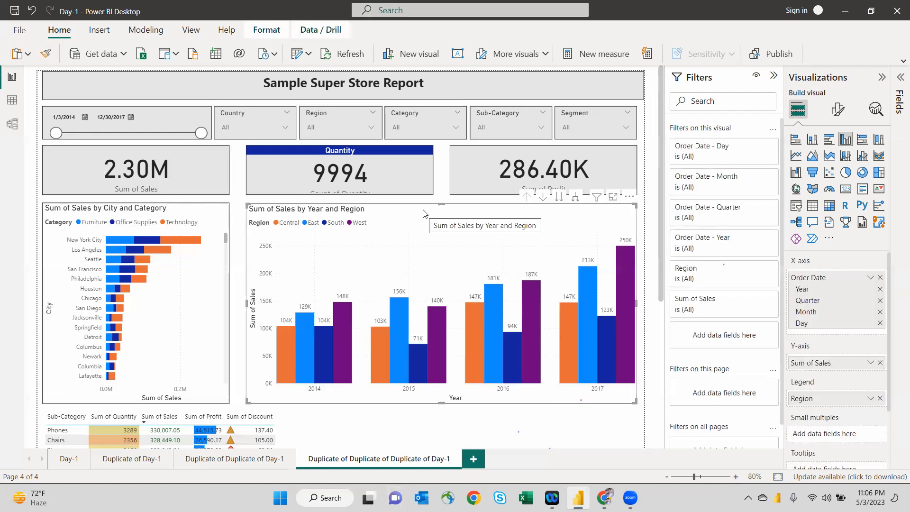
{"action": "scroll", "coordinate": [854, 379], "scroll_direction": "down", "scroll_amount": 3}
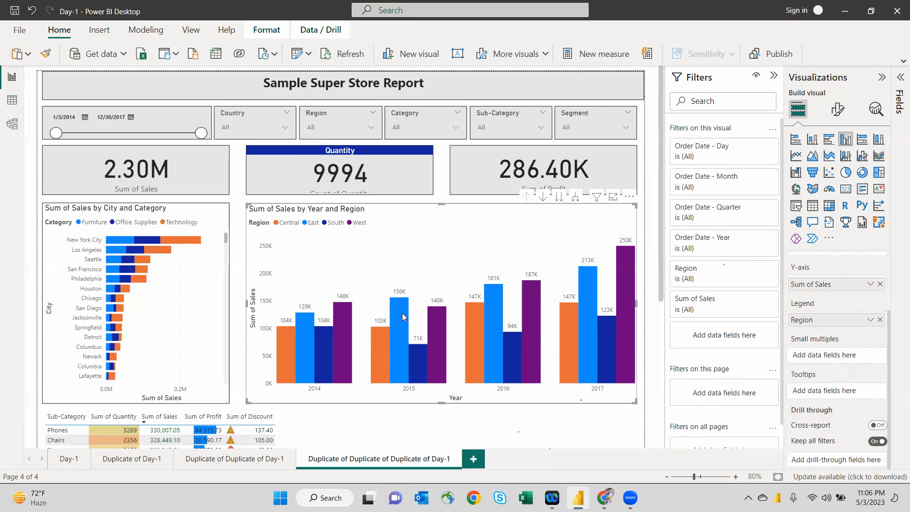
{"action": "mouse_move", "coordinate": [403, 317]}
{"action": "left_click", "coordinate": [686, 388]}
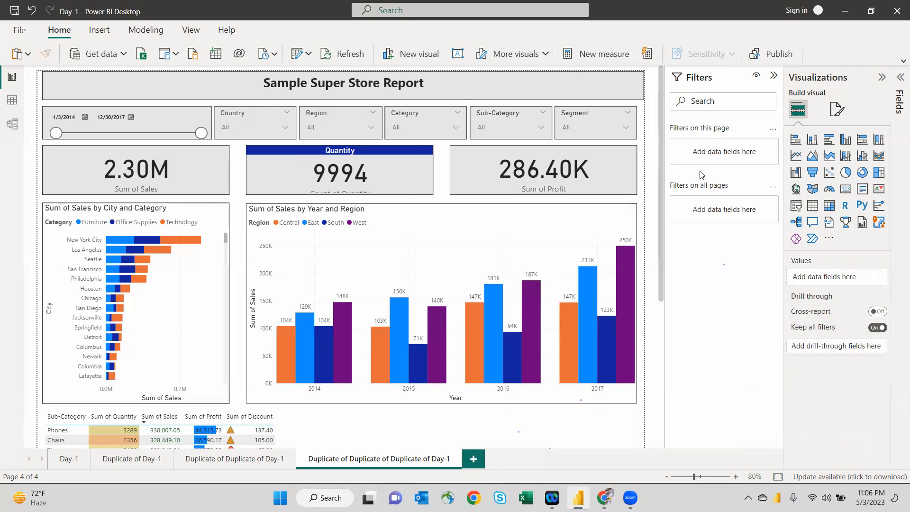
Step: Review the available report themes and page view options, and expand the ribbon to its full layout
{"action": "left_click", "coordinate": [191, 31]}
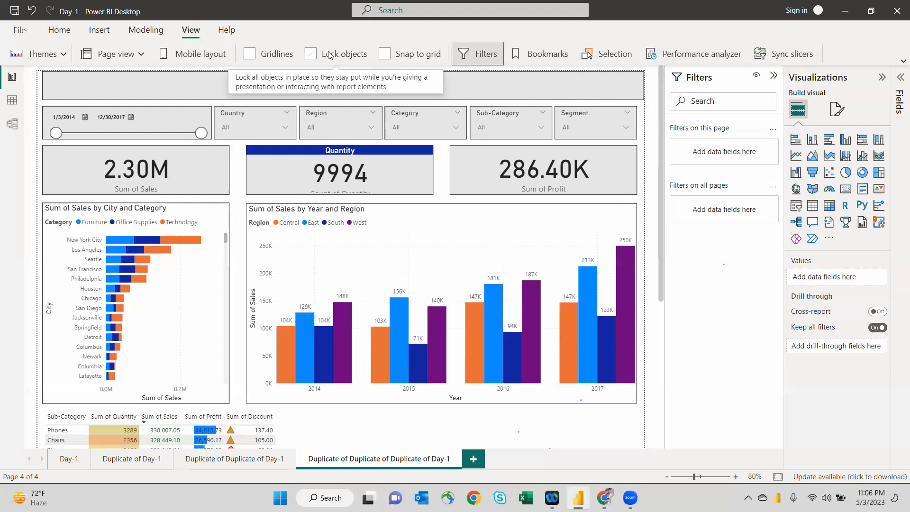
{"action": "left_click", "coordinate": [59, 55]}
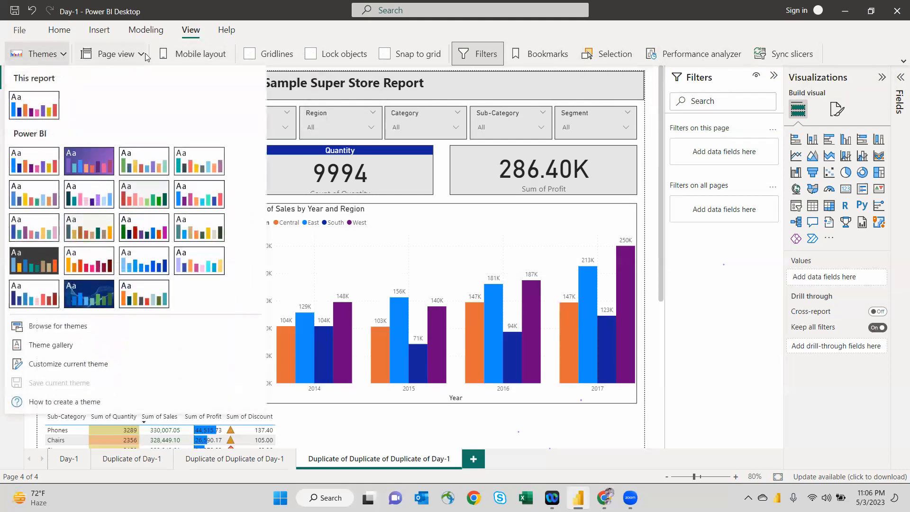
{"action": "left_click", "coordinate": [146, 55]}
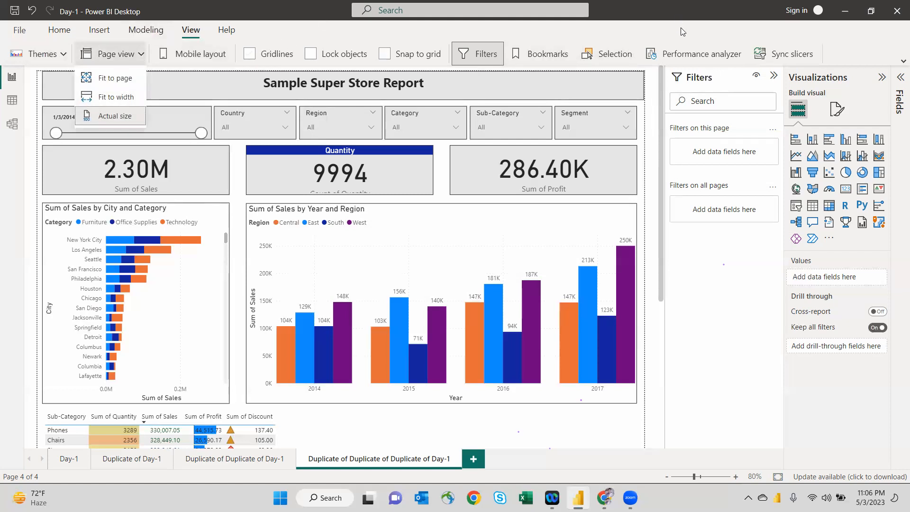
{"action": "left_click", "coordinate": [901, 61]}
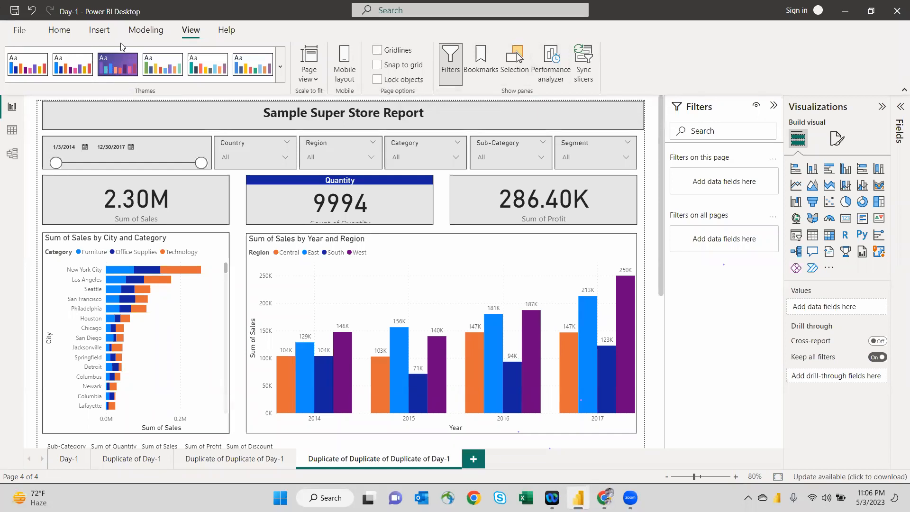
Step: Examine the commands for inserting elements and buttons, for modeling and for getting data, and return to the view options
{"action": "left_click", "coordinate": [90, 34]}
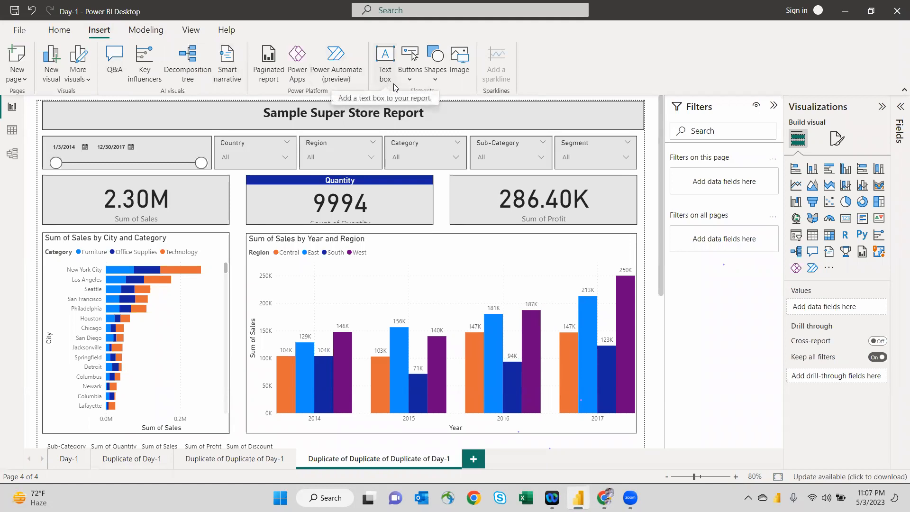
{"action": "left_click", "coordinate": [411, 64]}
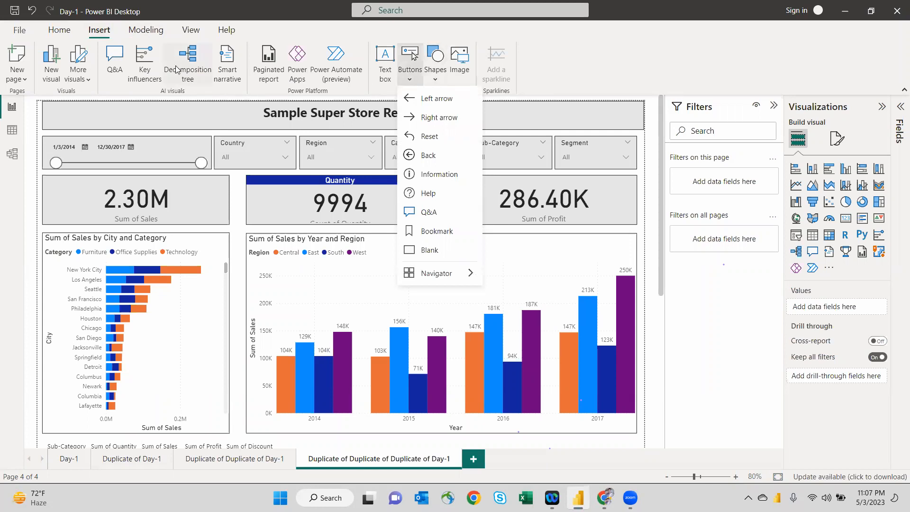
{"action": "left_click", "coordinate": [146, 31]}
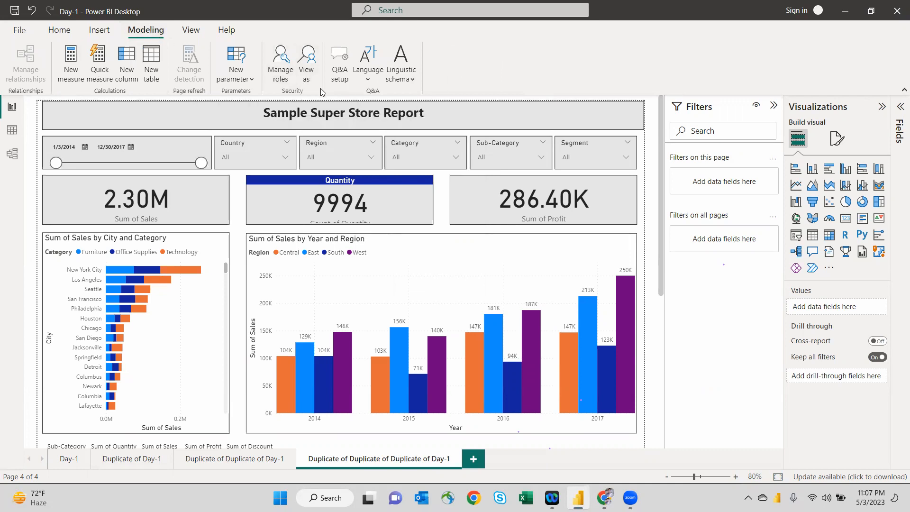
{"action": "left_click", "coordinate": [60, 33]}
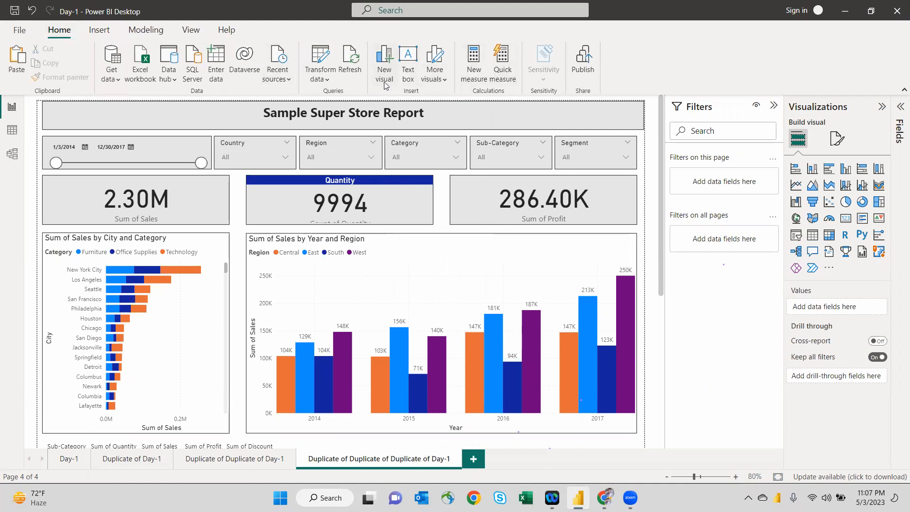
{"action": "left_click", "coordinate": [191, 32]}
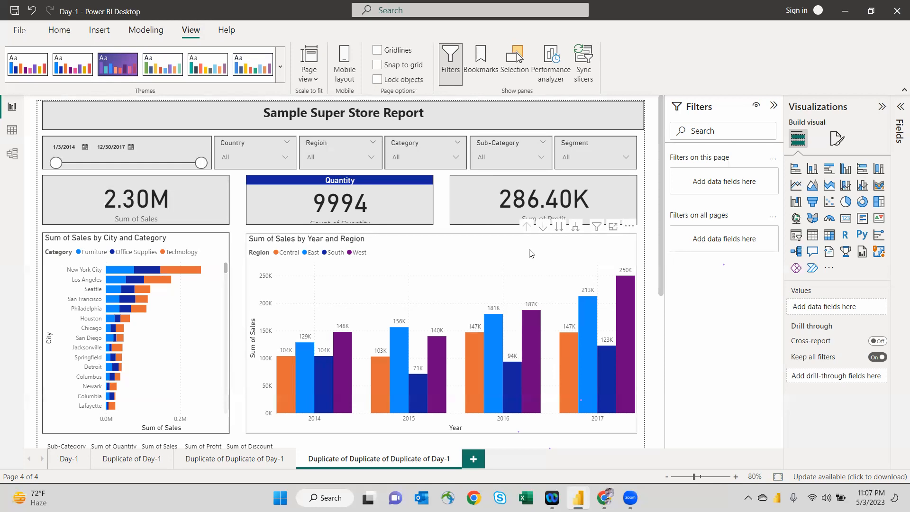
Step: Turn off Keep all filters in the drill-through settings of the Sum of Sales by Year and Region chart
{"action": "left_click", "coordinate": [619, 304]}
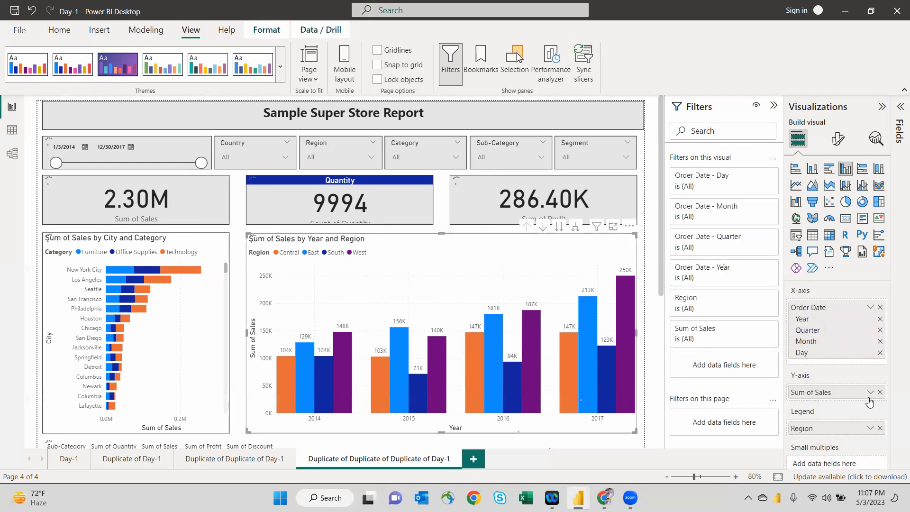
{"action": "scroll", "coordinate": [854, 407], "scroll_direction": "down", "scroll_amount": 3}
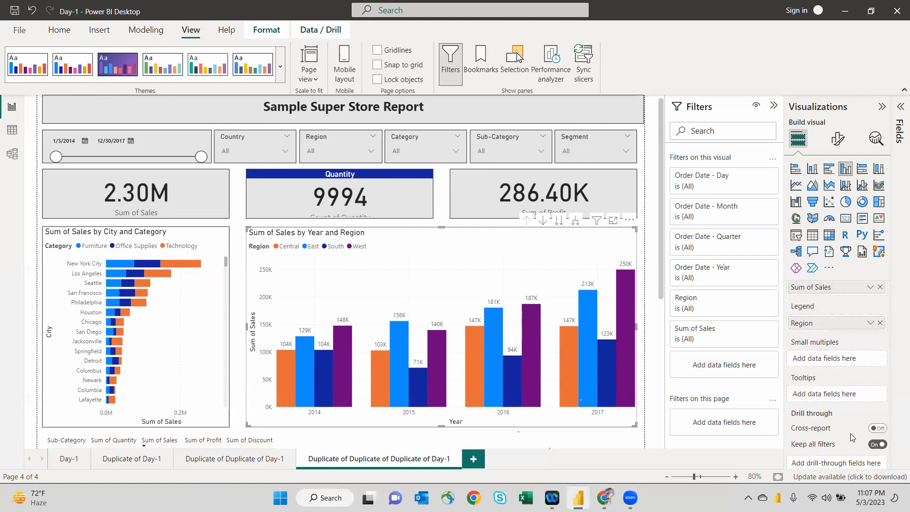
{"action": "left_click", "coordinate": [876, 442]}
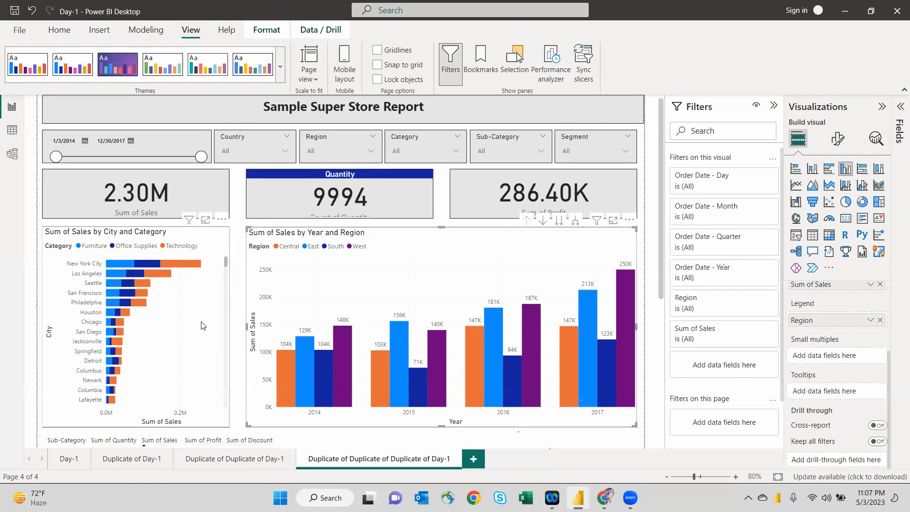
Step: Cross-highlight the report by the chart's West 2014, East 2015 and East 2016 columns, and clear the highlighting
{"action": "left_click", "coordinate": [339, 361]}
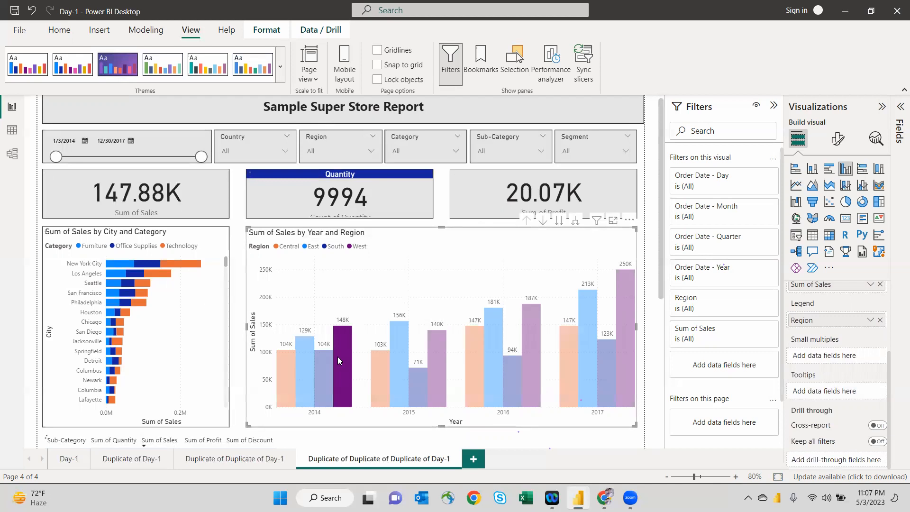
{"action": "left_click", "coordinate": [399, 368]}
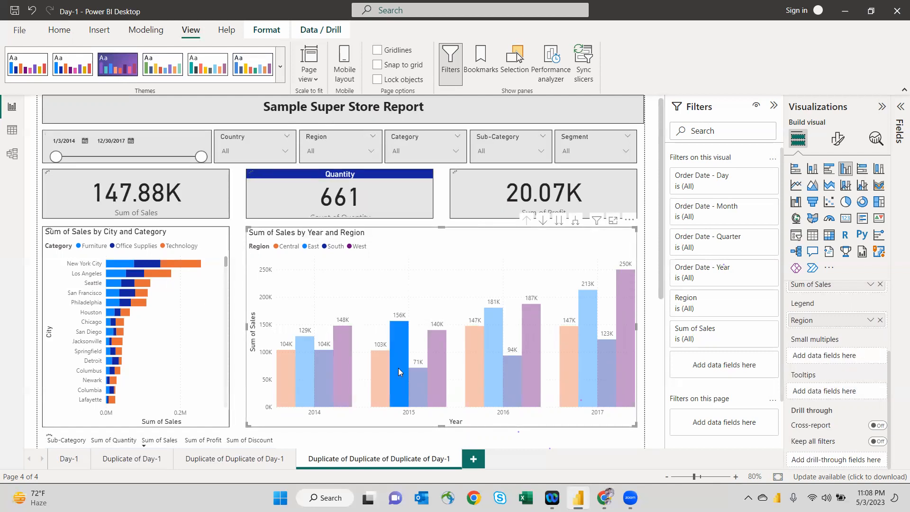
{"action": "left_click", "coordinate": [452, 369]}
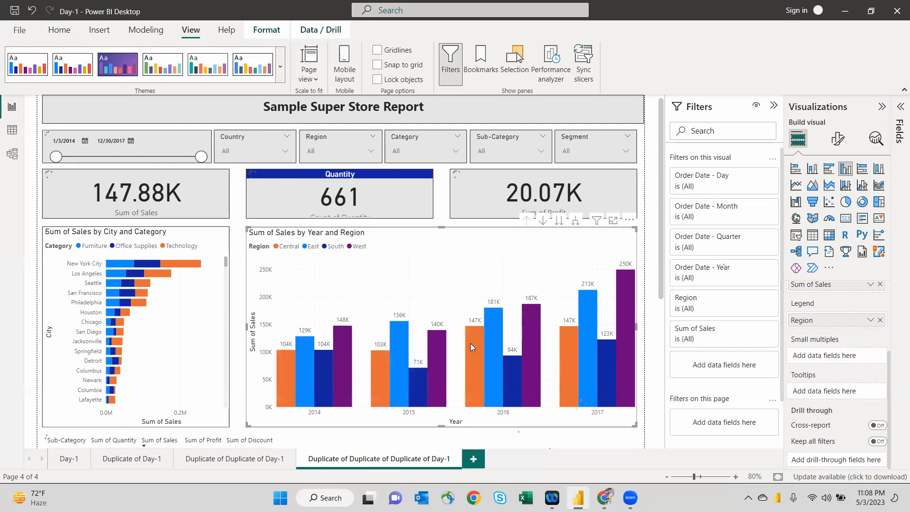
{"action": "left_click", "coordinate": [487, 343]}
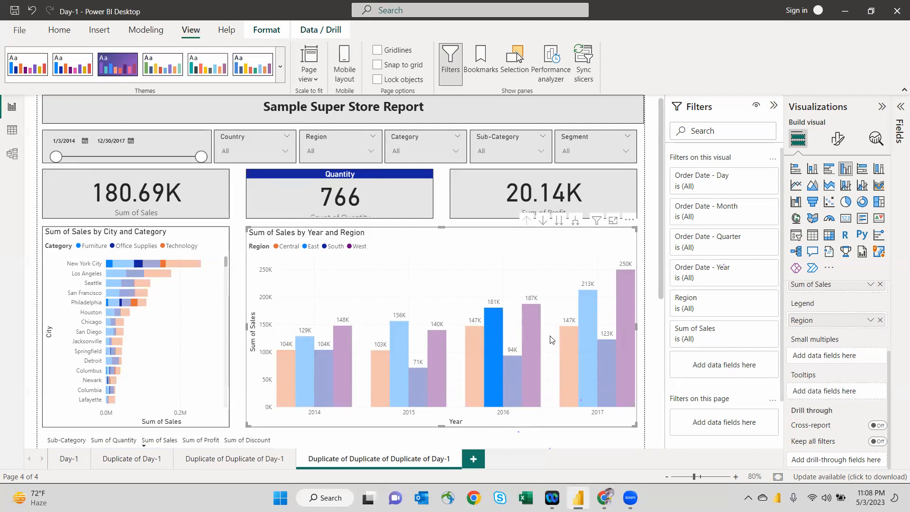
{"action": "left_click", "coordinate": [483, 256]}
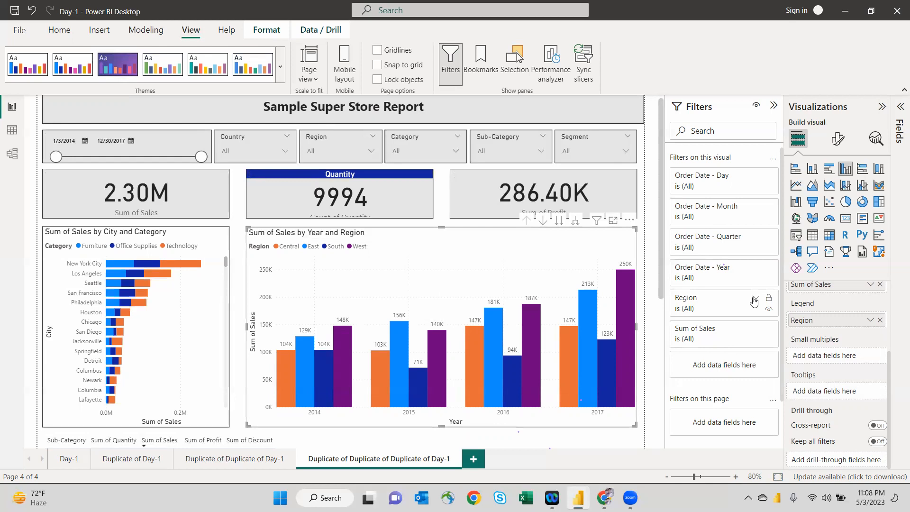
Step: Filter the Sum of Sales by Year and Region chart to the Central region, and clear that Region filter
{"action": "left_click", "coordinate": [754, 300]}
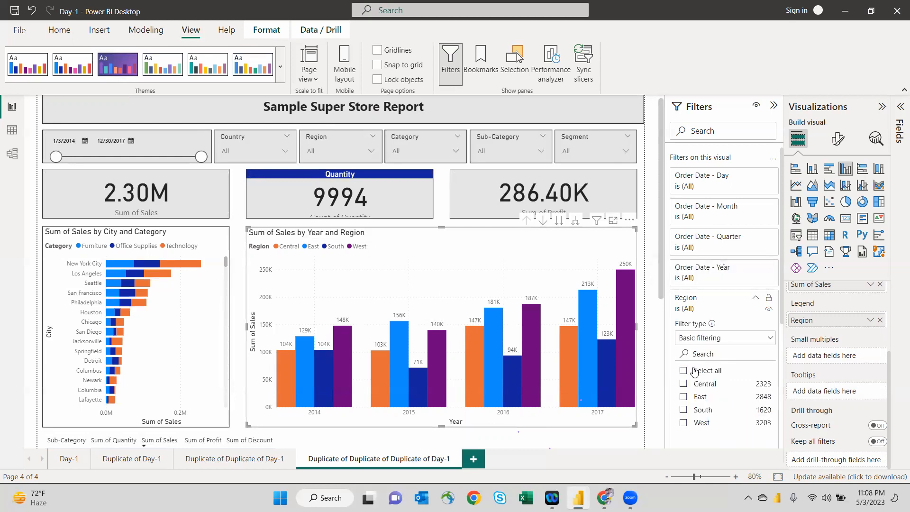
{"action": "left_click", "coordinate": [684, 383]}
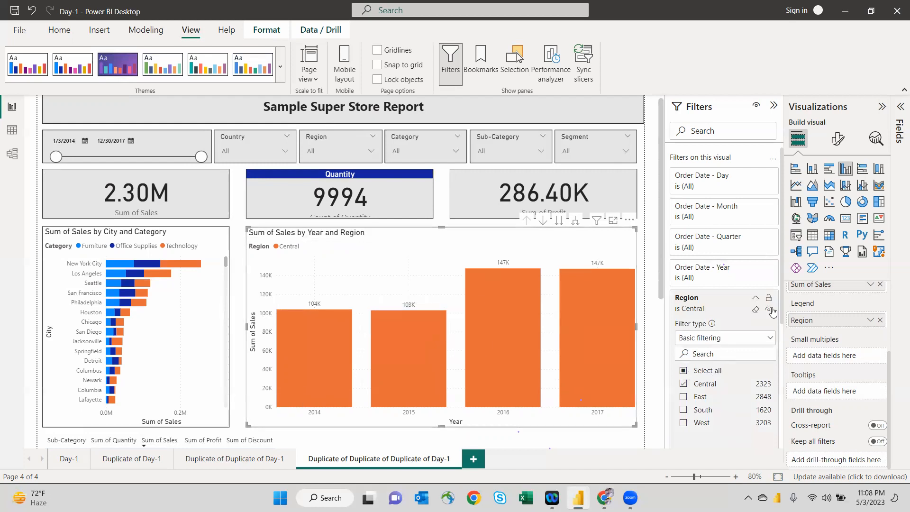
{"action": "left_click", "coordinate": [754, 311]}
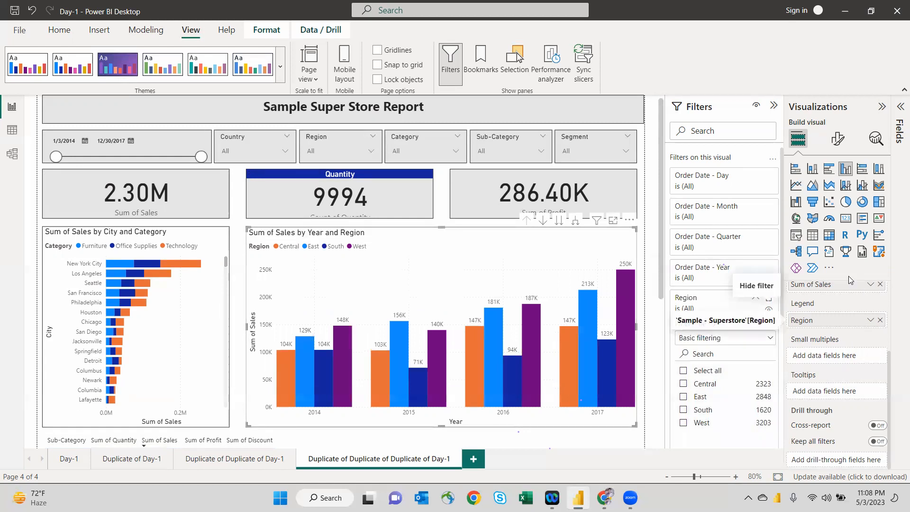
Step: Move the Region field from the legend to the small multiples of the Sum of Sales by Year and Region chart
{"action": "left_click", "coordinate": [838, 138]}
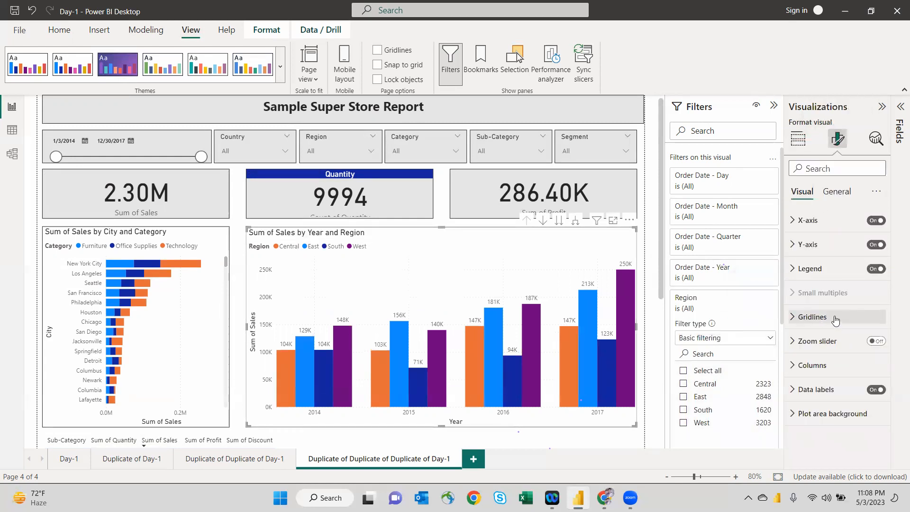
{"action": "left_click", "coordinate": [798, 140]}
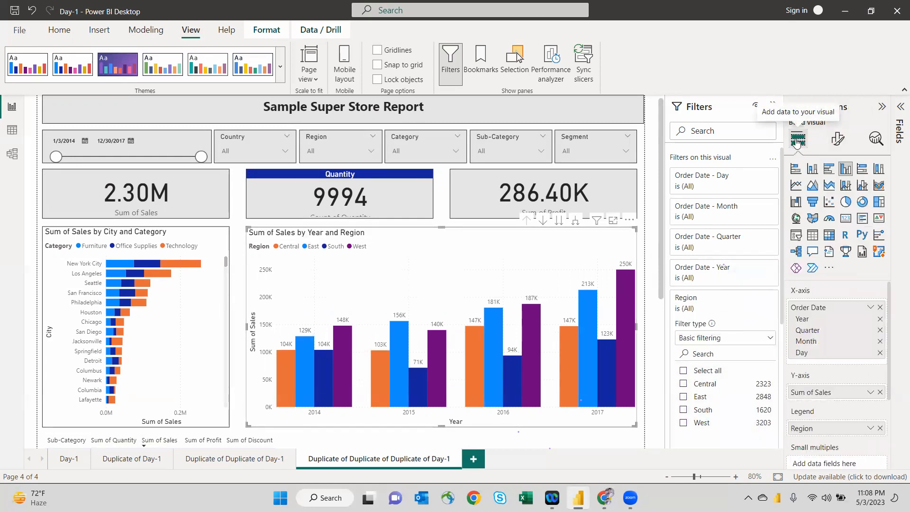
{"action": "scroll", "coordinate": [827, 352], "scroll_direction": "down", "scroll_amount": 3}
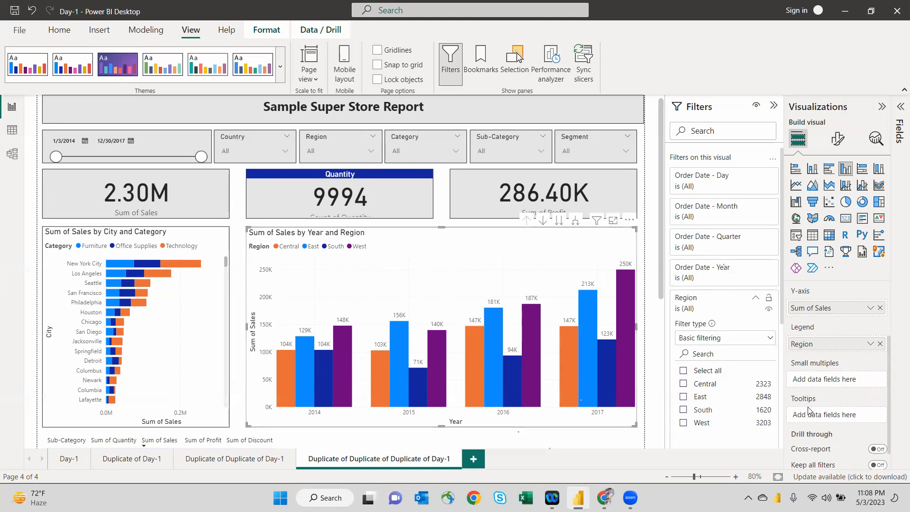
{"action": "left_click_drag", "start_coordinate": [826, 345], "coordinate": [831, 385]}
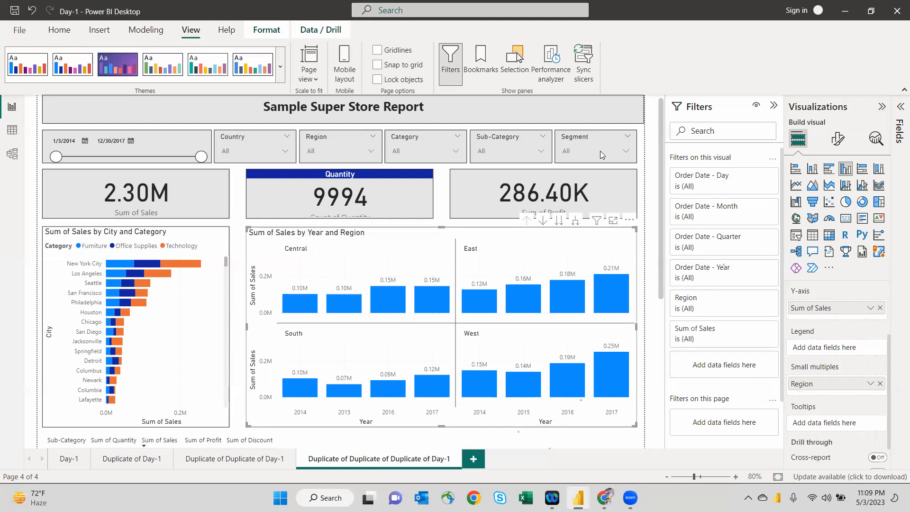
Step: Copy the City and Category chart's formatting to the Year and Region chart with Format painter, and clear the Technology highlighting
{"action": "left_click", "coordinate": [61, 30]}
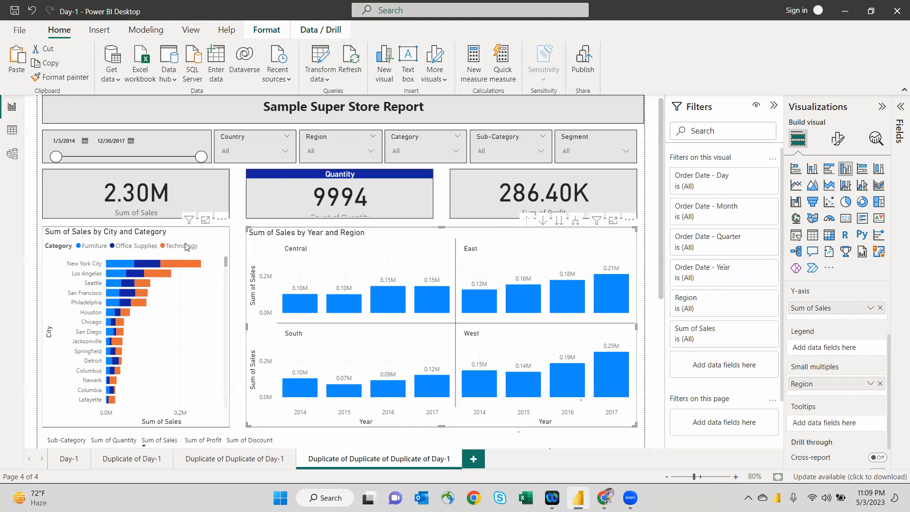
{"action": "left_click", "coordinate": [169, 245]}
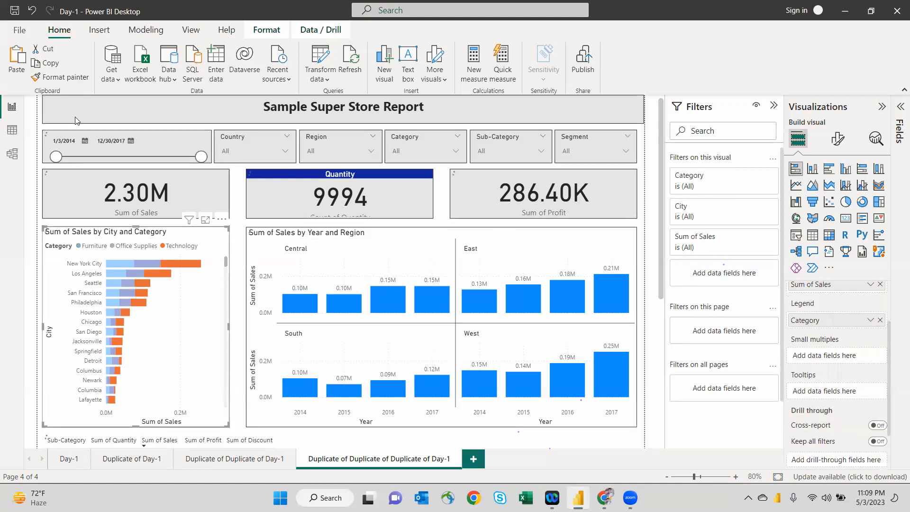
{"action": "left_click", "coordinate": [68, 79]}
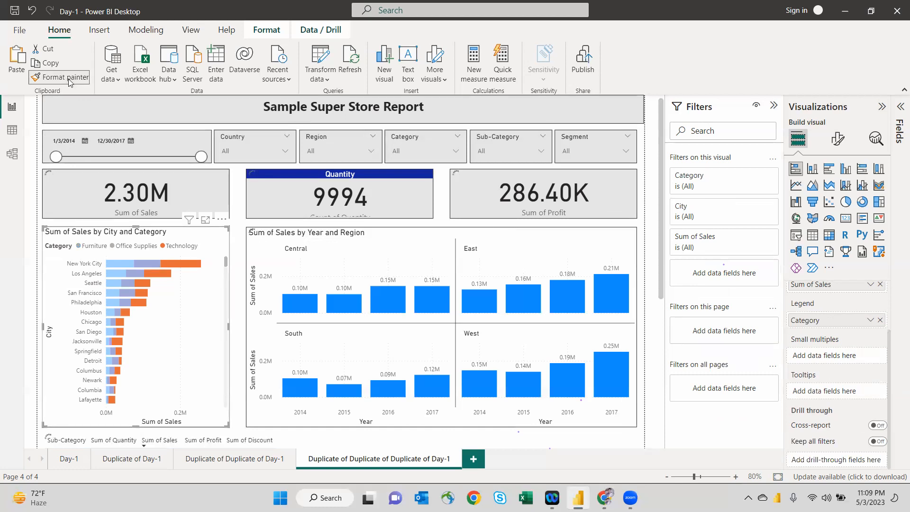
{"action": "left_click", "coordinate": [339, 261]}
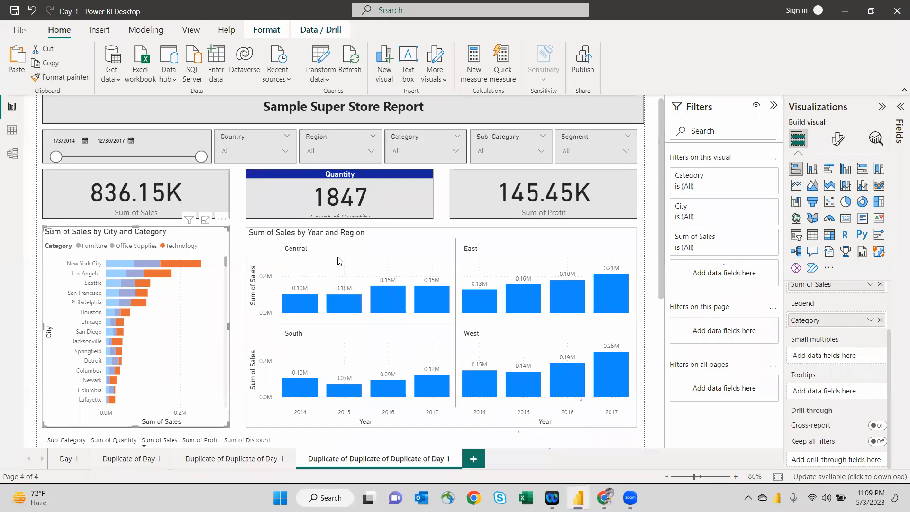
{"action": "left_click", "coordinate": [212, 319]}
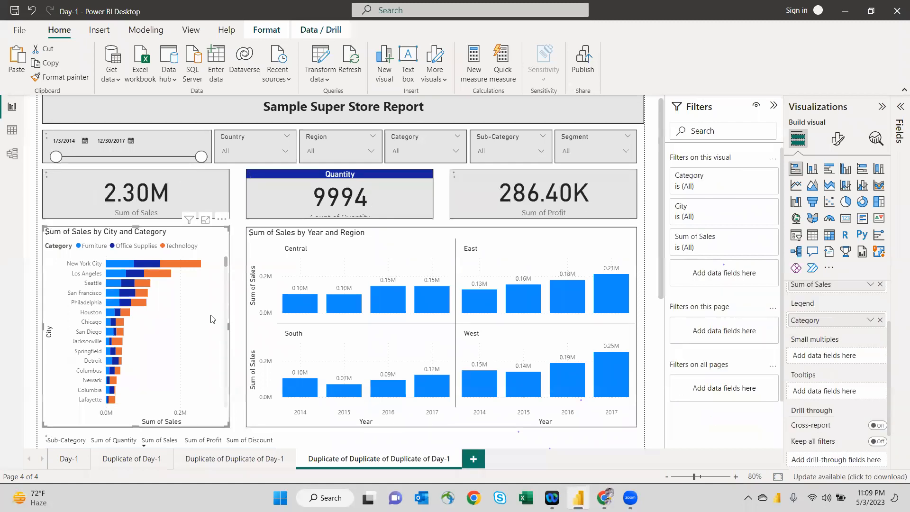